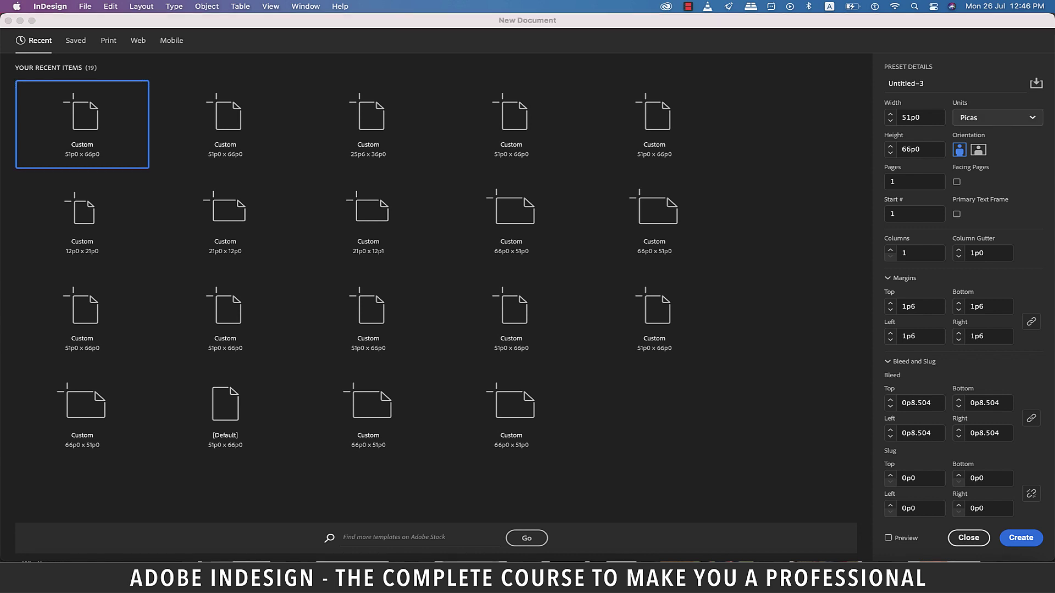
Switch the new document's units to inches and select the Bleed Top value for editing
left_click(997, 118)
left_click(972, 169)
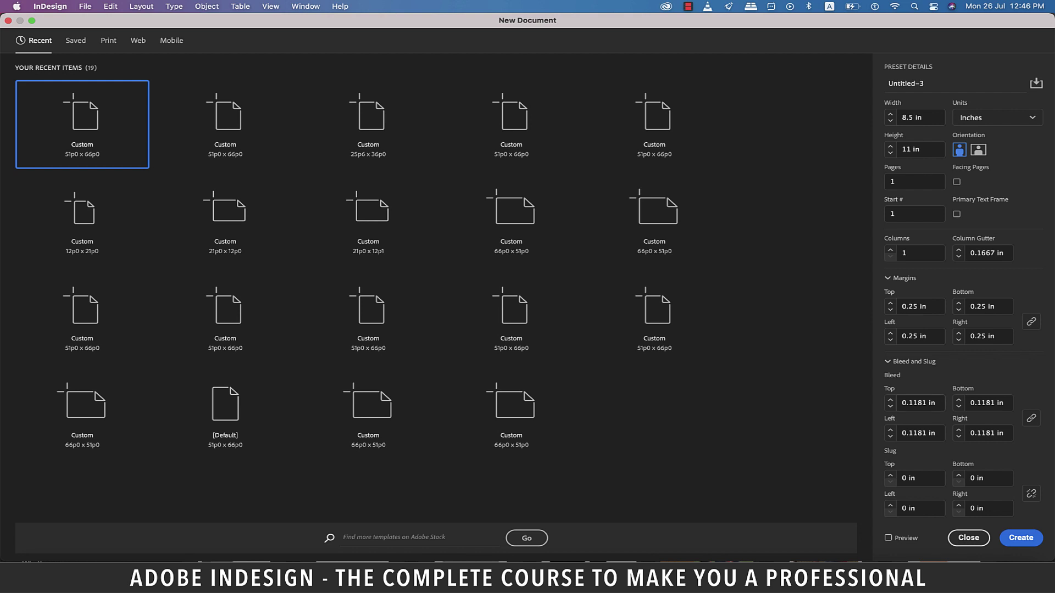
left_click(918, 402)
Enter a 3mm top bleed and create the 8.5 × 11 in document
type("3mm")
key("Return")
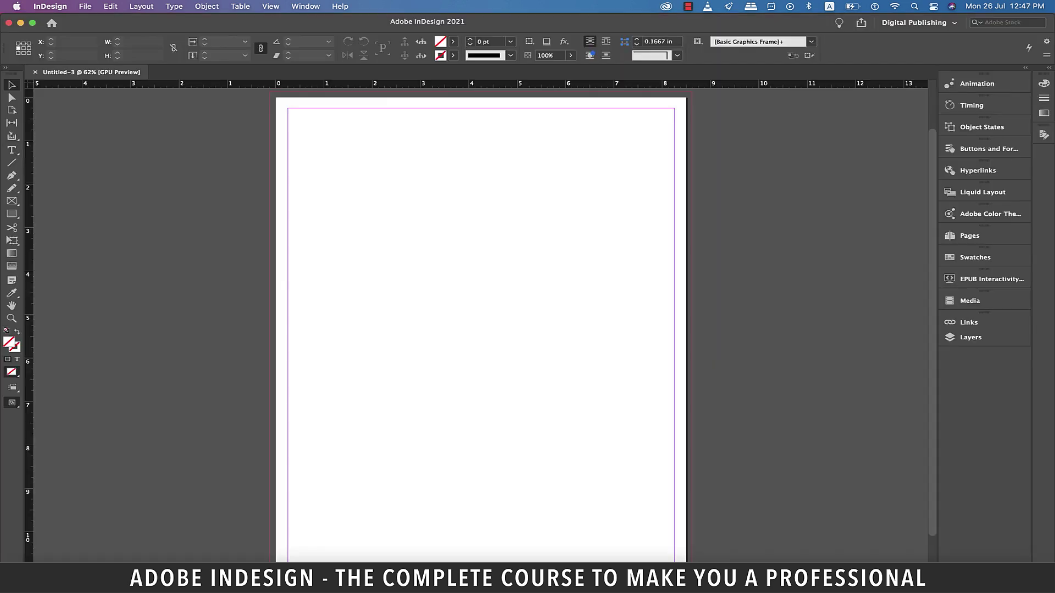
scroll(482, 330, "up", 2)
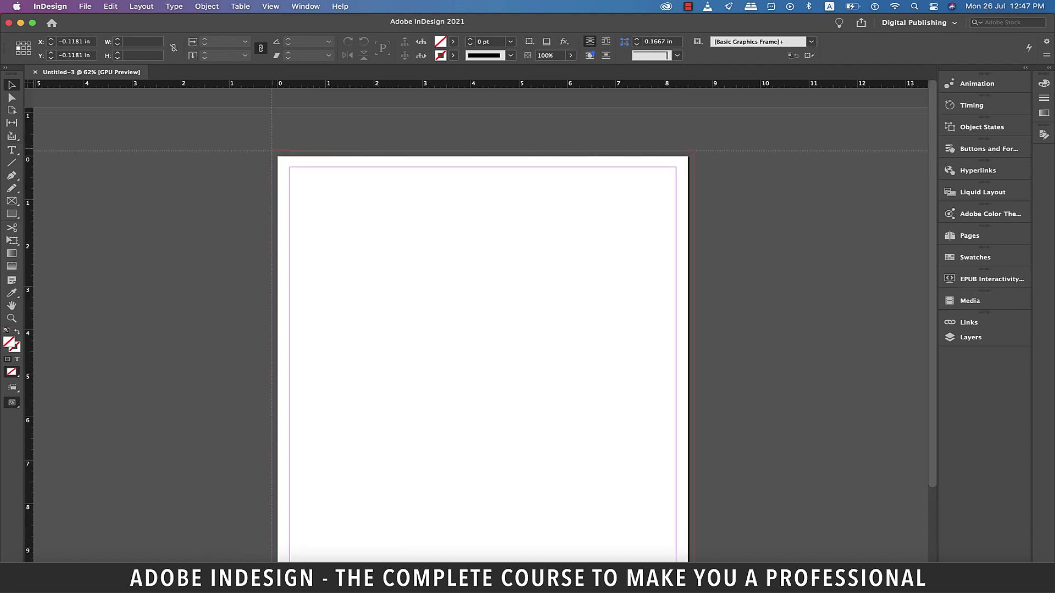
Place vertical ruler guides 0.75 in inside the left and right page edges
left_click_drag(272, 151, 271, 151)
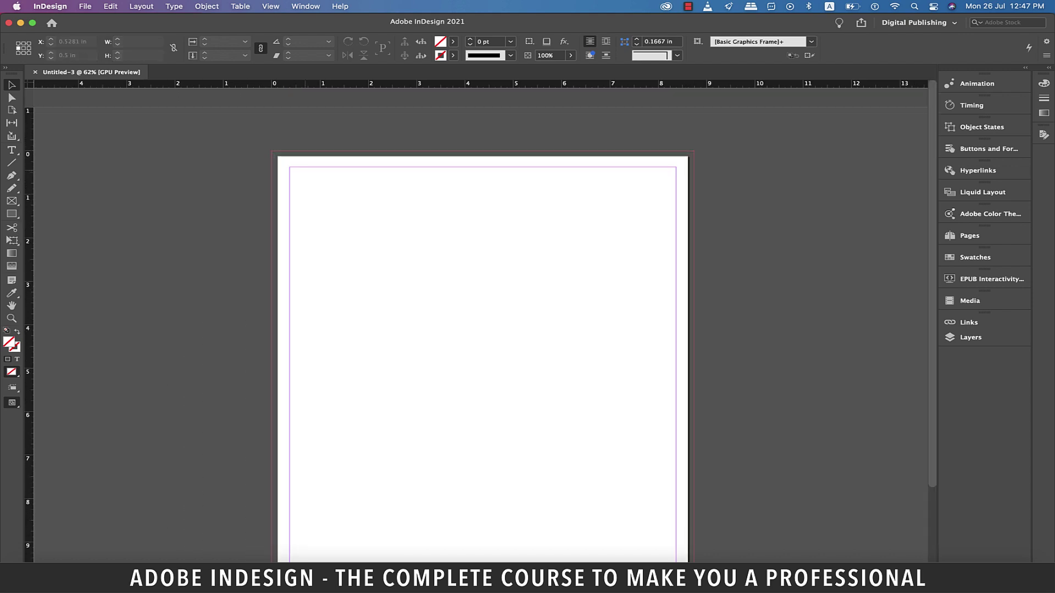
left_click_drag(29, 249, 307, 249)
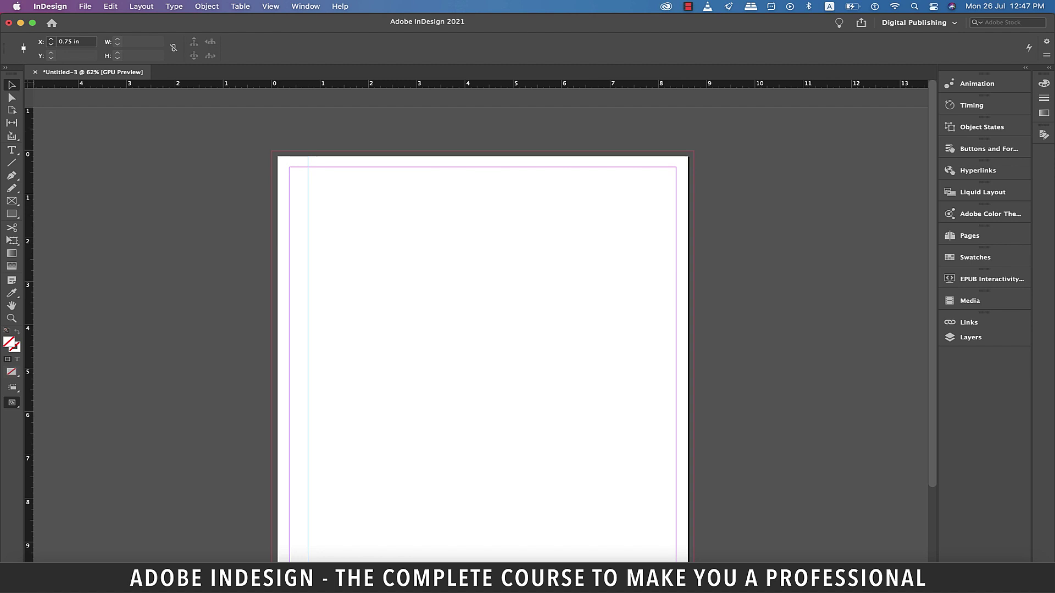
left_click(694, 151)
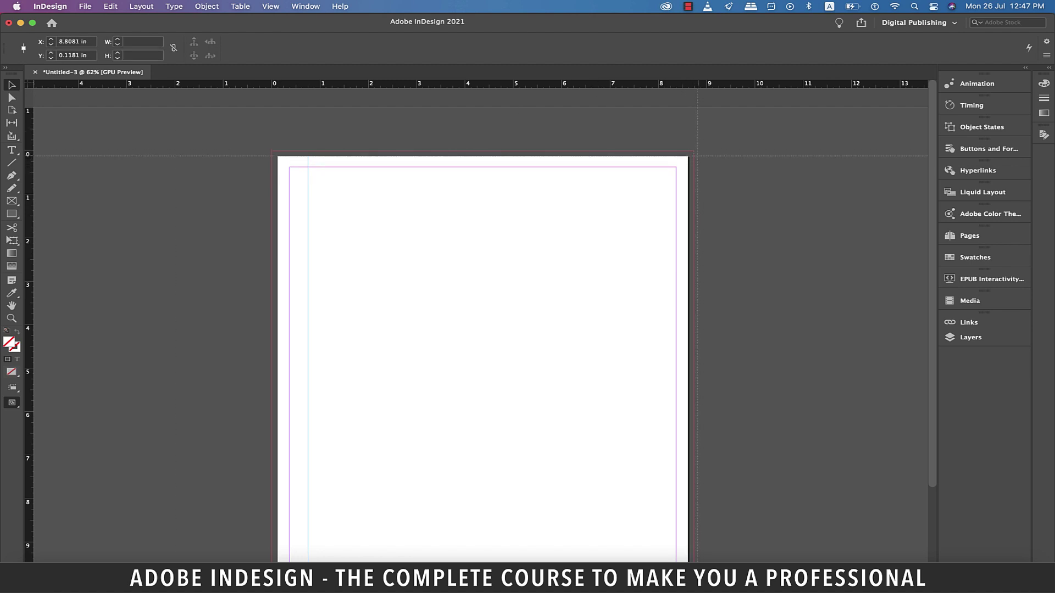
left_click_drag(693, 150, 693, 150)
left_click_drag(29, 275, 657, 275)
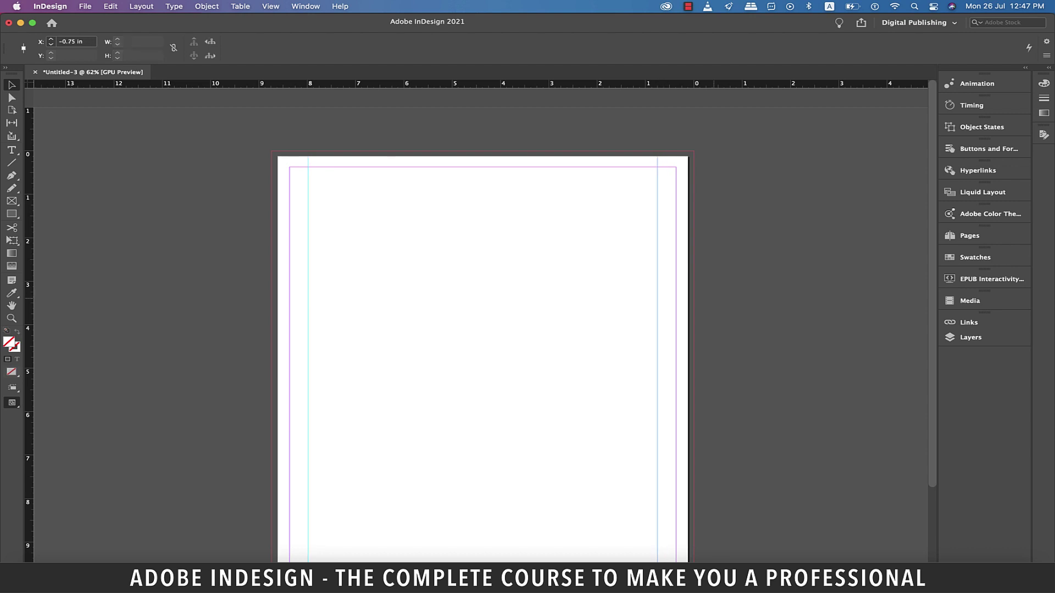
scroll(481, 321, "down", 3)
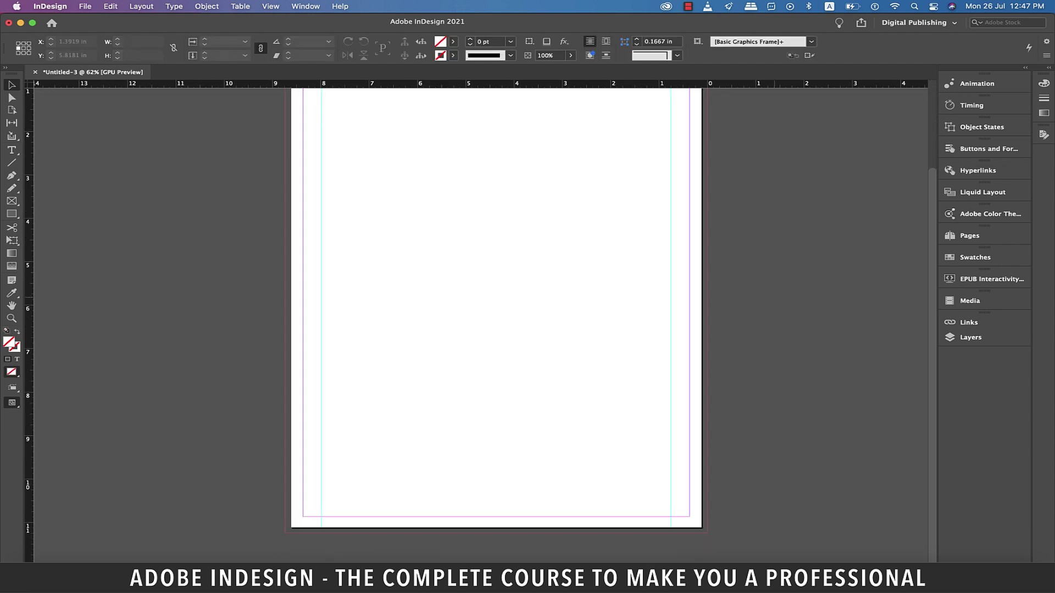
scroll(496, 324, "up", 3)
key("m")
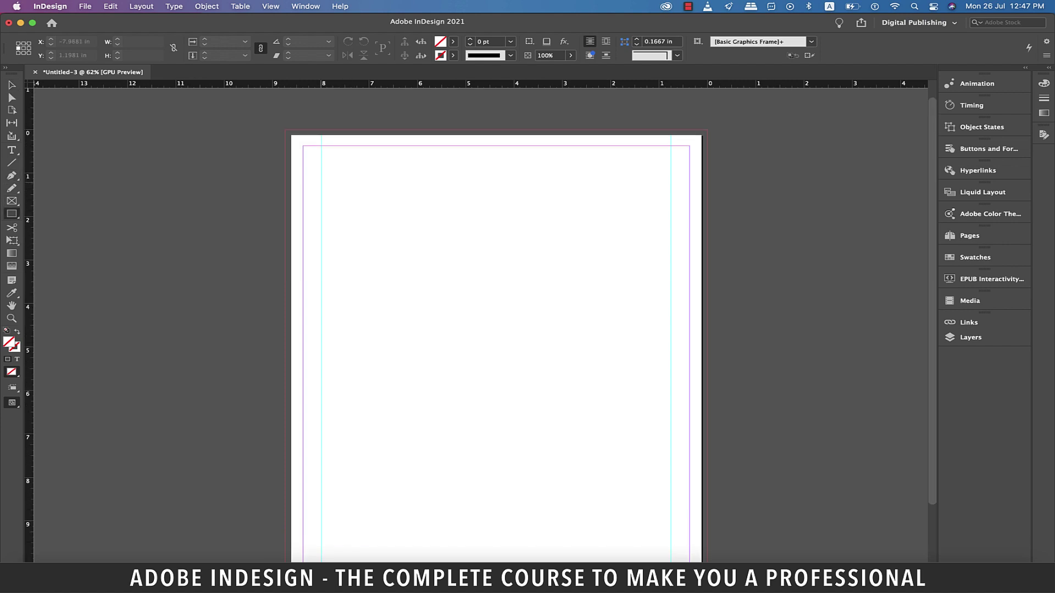
Draw a row of three equal frames spanning the space between the guides
left_click_drag(321, 180, 684, 275)
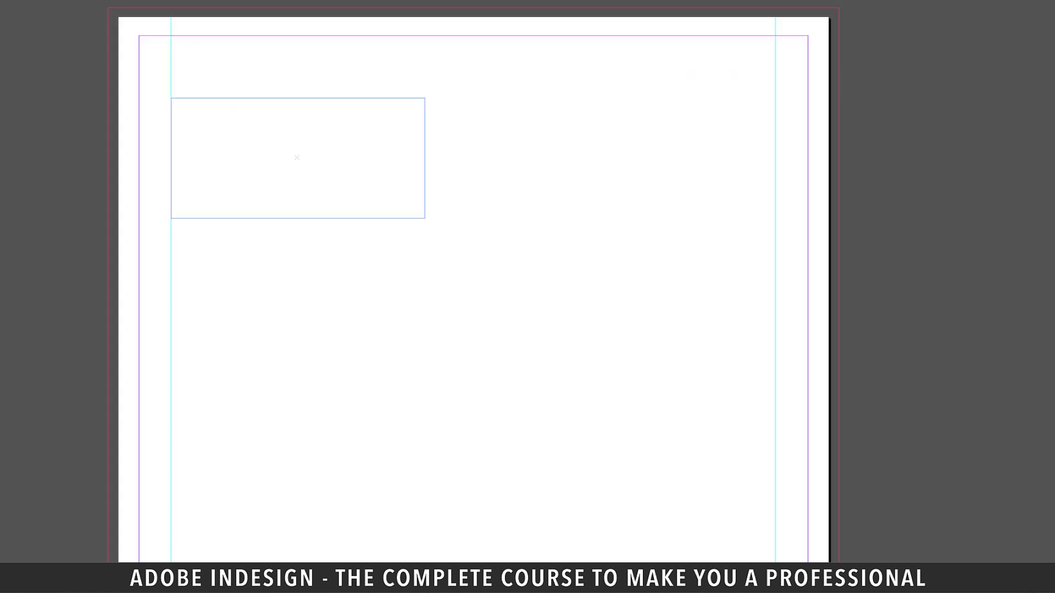
mouse_move(851, 253)
left_mouse_down()
mouse_move(815, 252)
mouse_move(825, 251)
left_mouse_up()
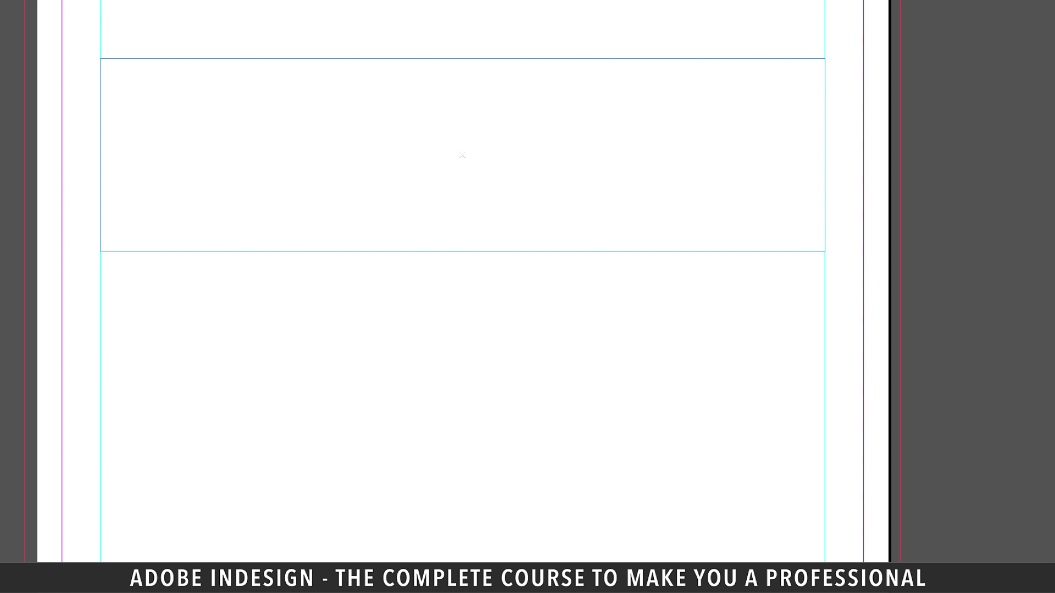
key("Right")
key("Right")
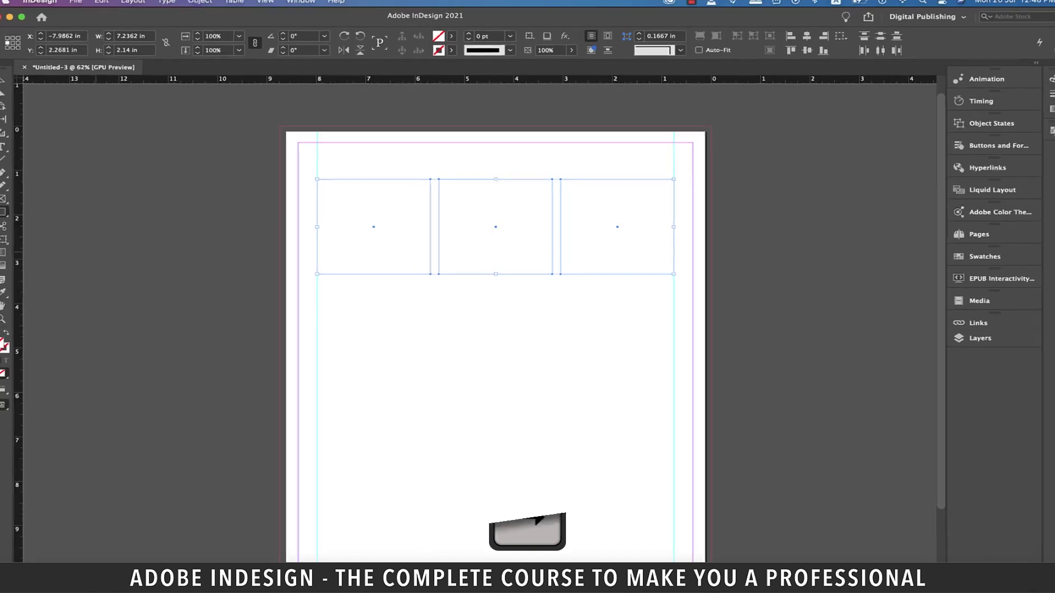
Give the three frames a black stroke and deselect them
left_click(452, 41)
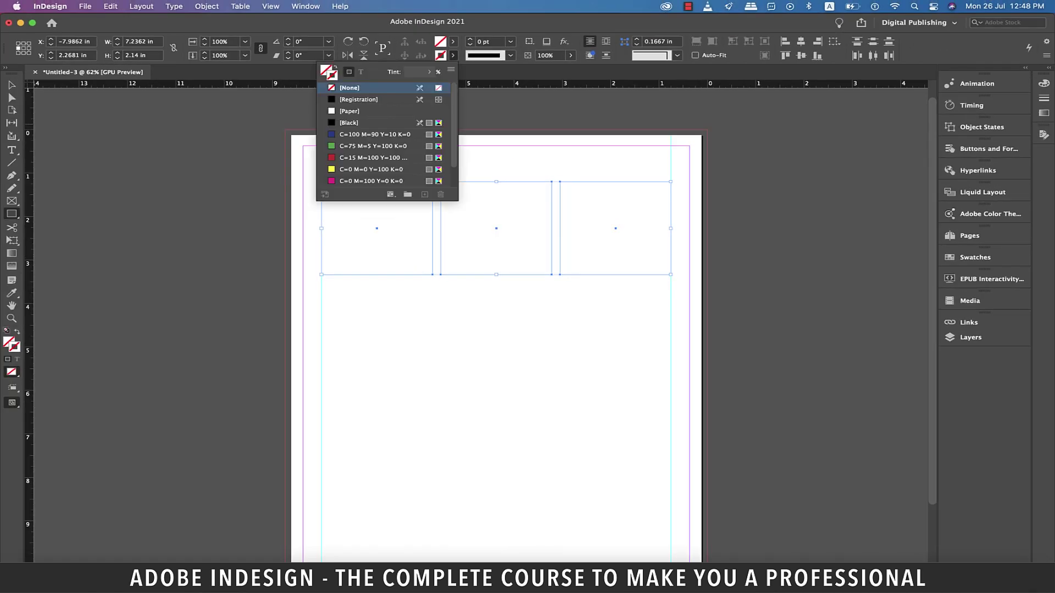
left_click(349, 122)
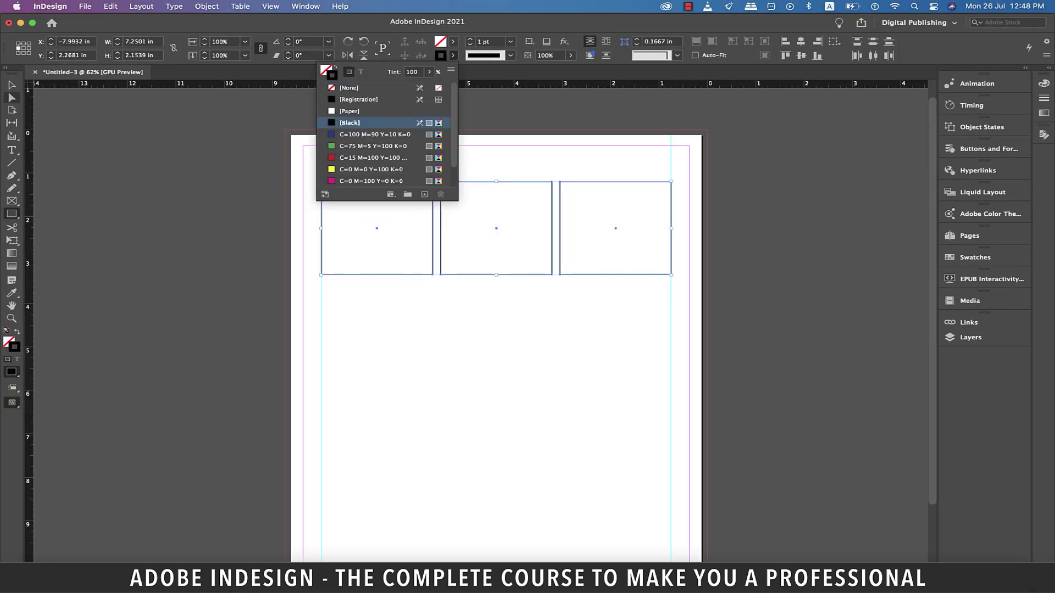
left_click(12, 85)
key("super+shift+a")
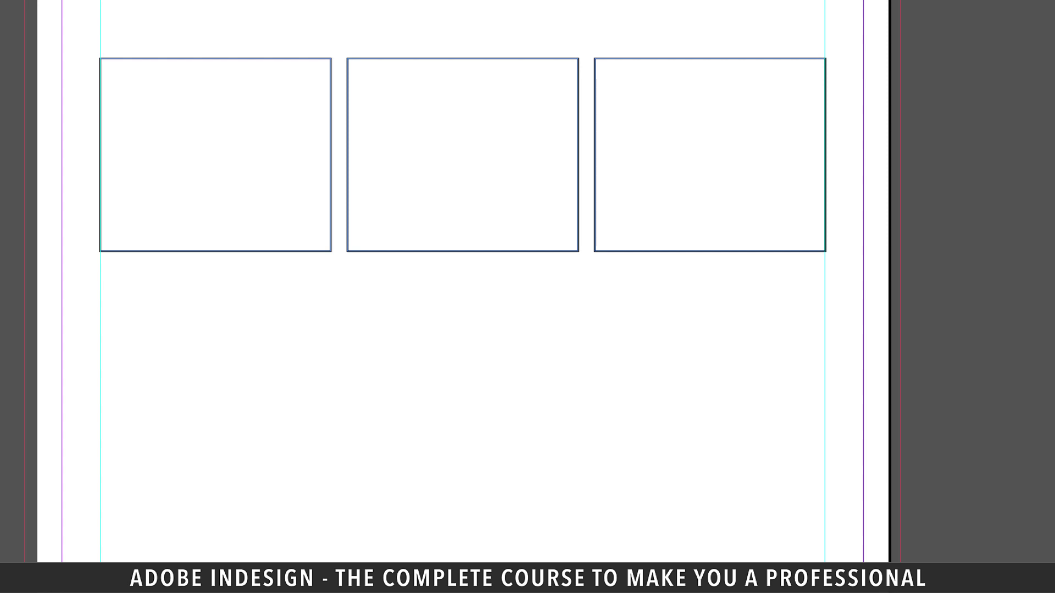
Group the first two frames, drop a vertical guide at their centre, then ungroup them
left_click_drag(391, 290, 291, 216)
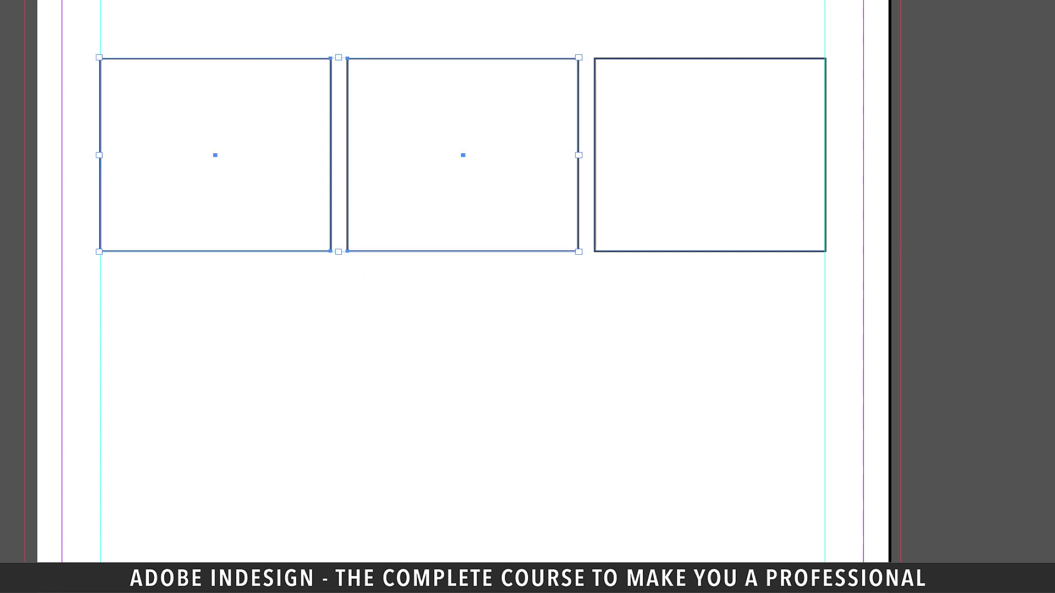
right_click(301, 219)
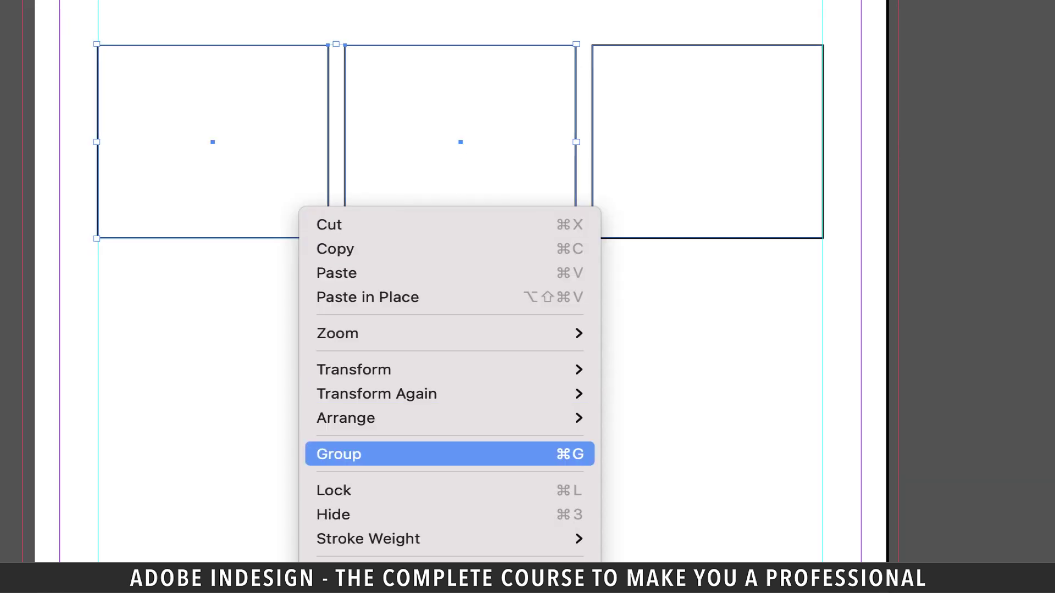
left_click(352, 453)
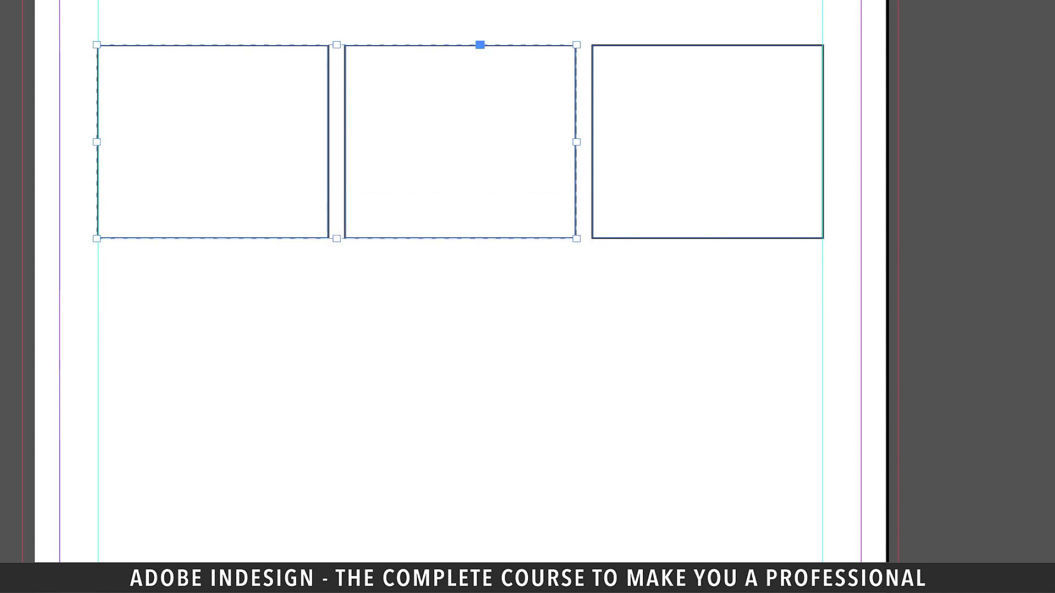
left_click_drag(59, 324, 336, 324)
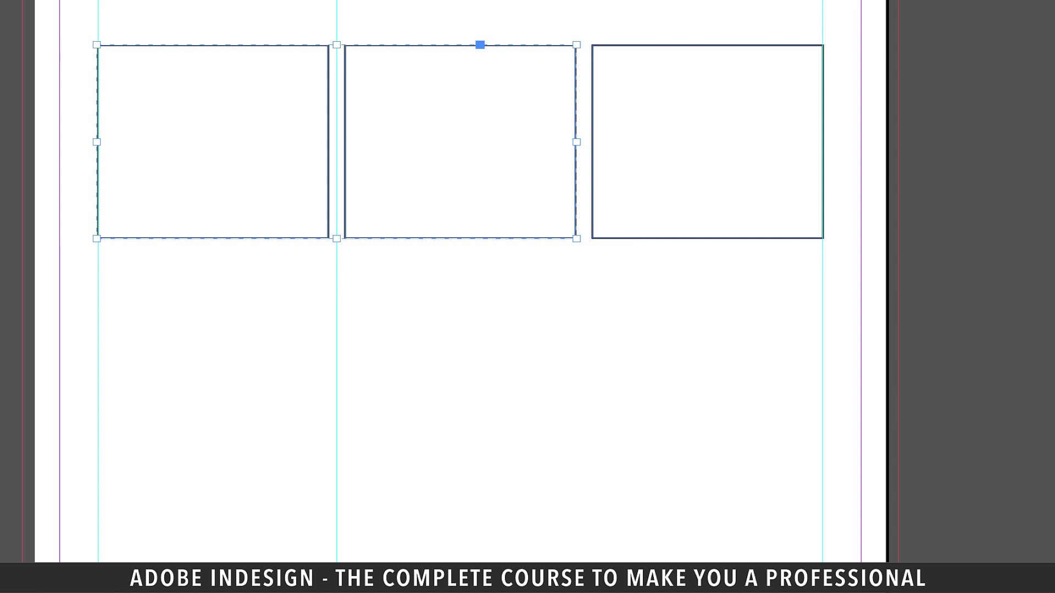
right_click(431, 208)
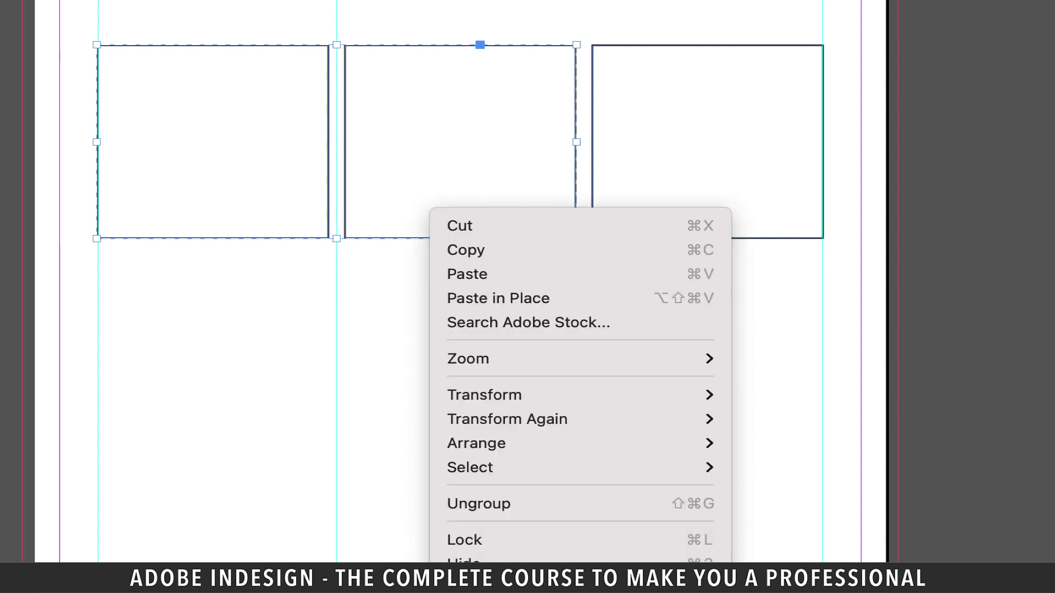
left_click(478, 504)
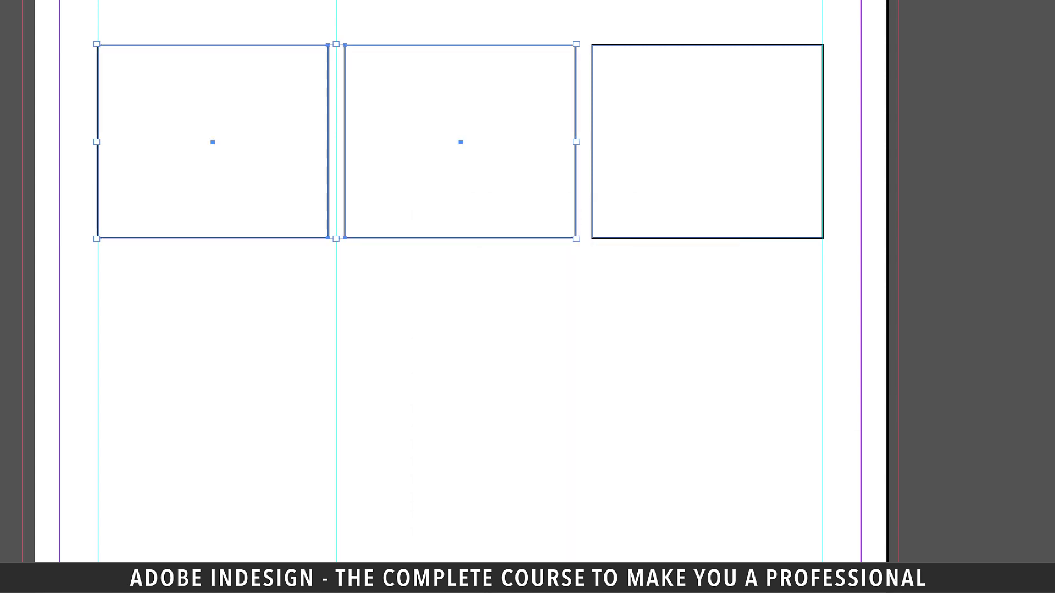
key("ctrl+shift+a")
Group the middle and right frames, add a guide at their centre, and delete the helper frames
left_click_drag(661, 331, 511, 162)
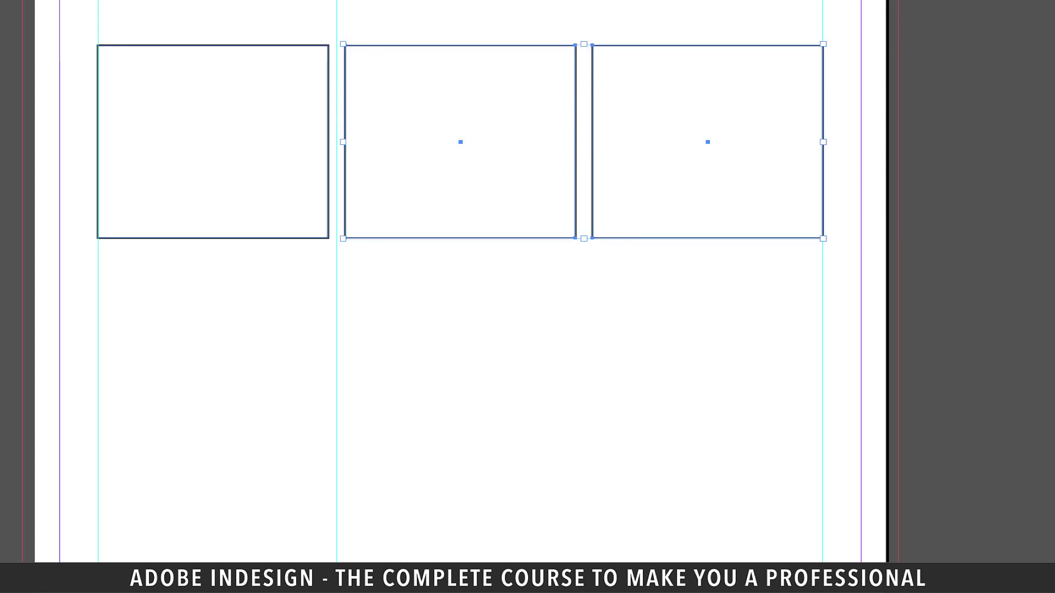
right_click(542, 176)
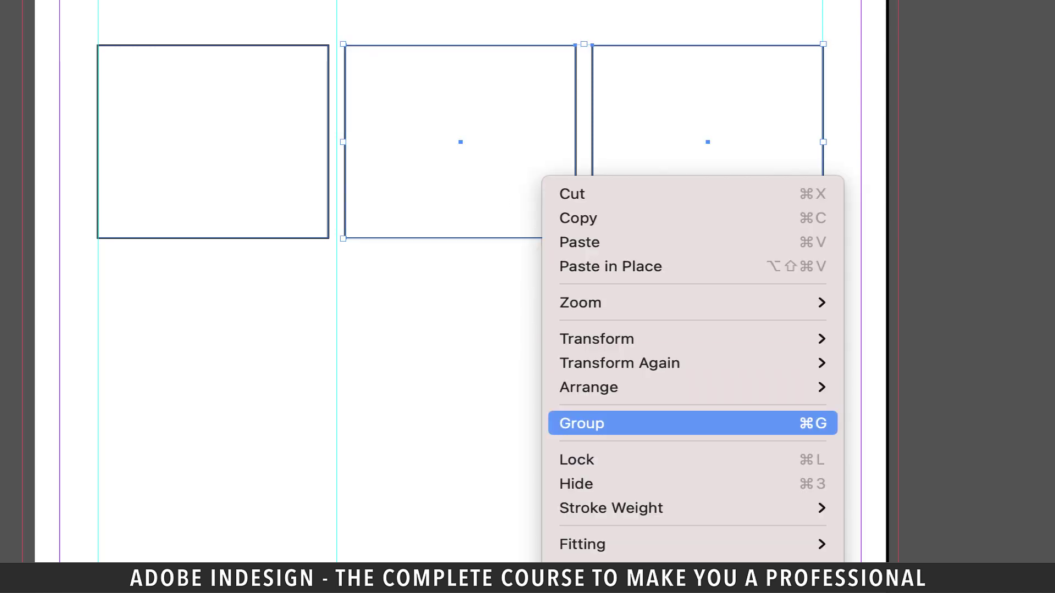
left_click(582, 422)
left_click_drag(279, 385, 584, 385)
key("ctrl+shift+a")
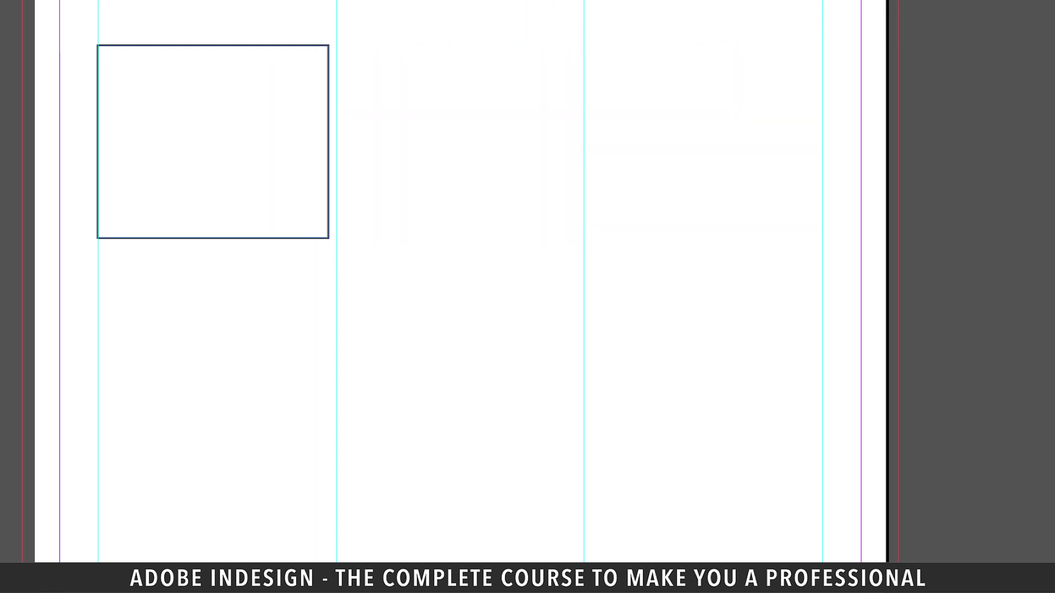
key("Delete")
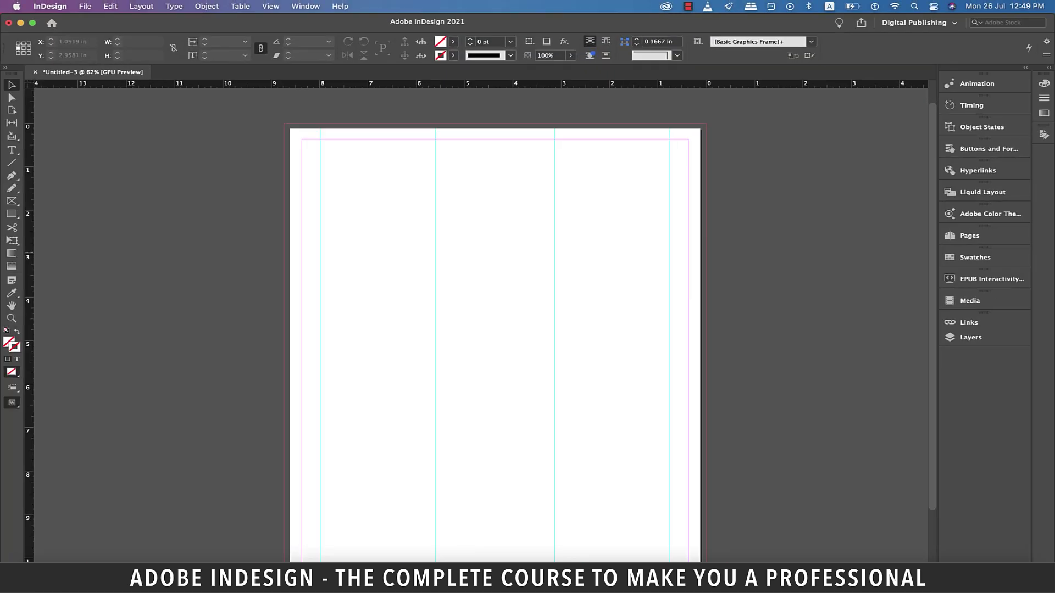
Draw a rectangle spanning the left column and add a vertical guide through its centre
key("m")
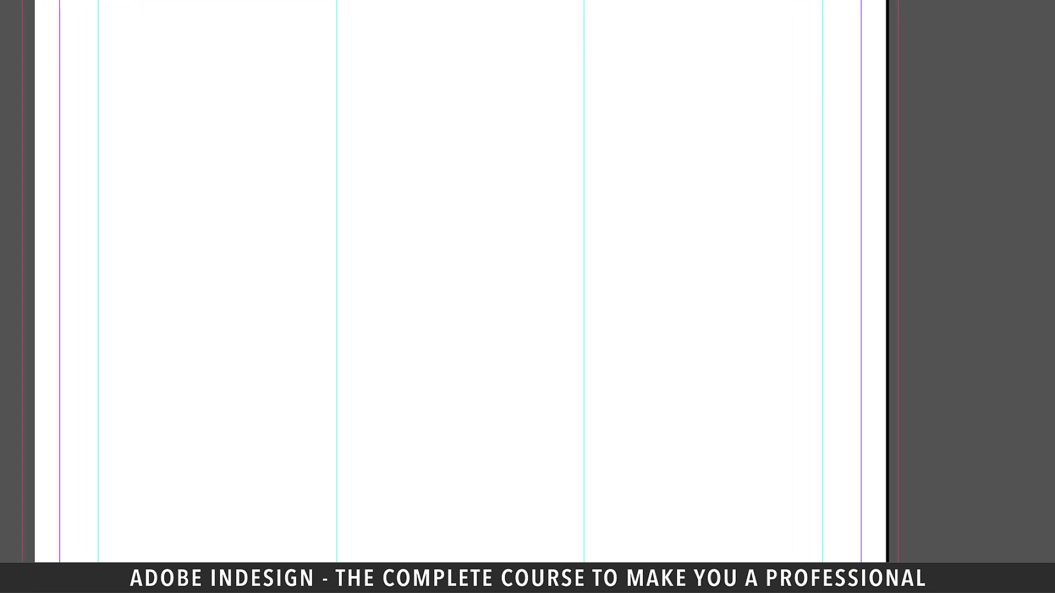
left_click_drag(97, 105, 336, 260)
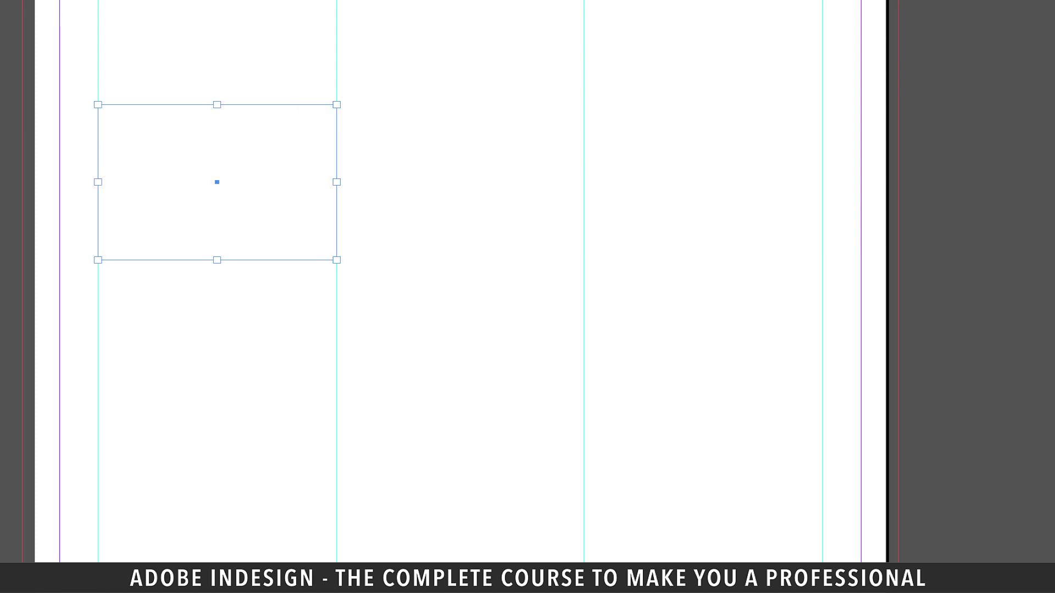
left_click_drag(345, 275, 217, 275)
key("v")
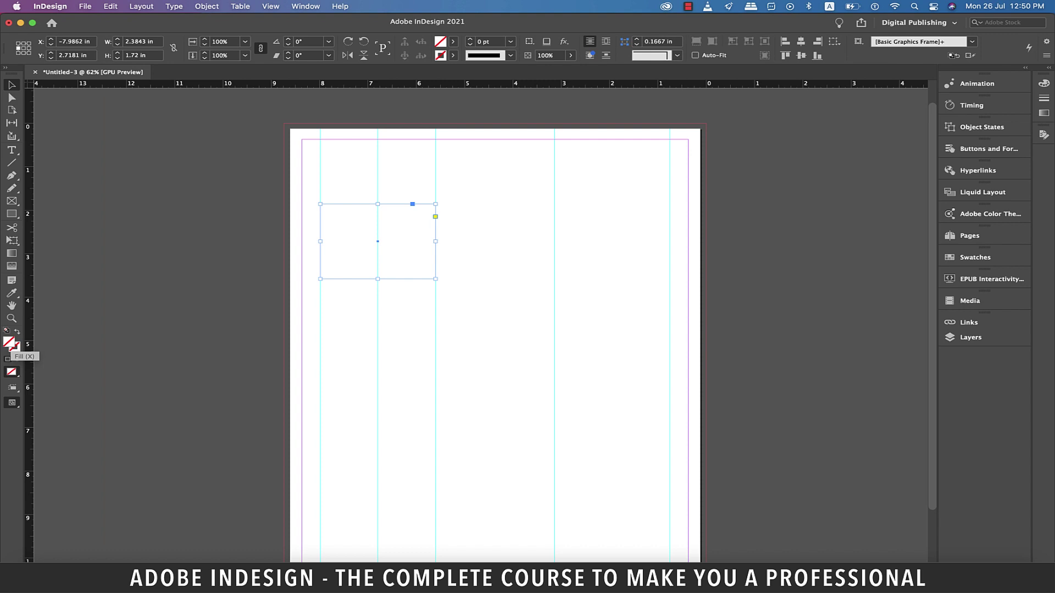
Fill the rectangle orange-red and give it rounded corners
double_click(9, 343)
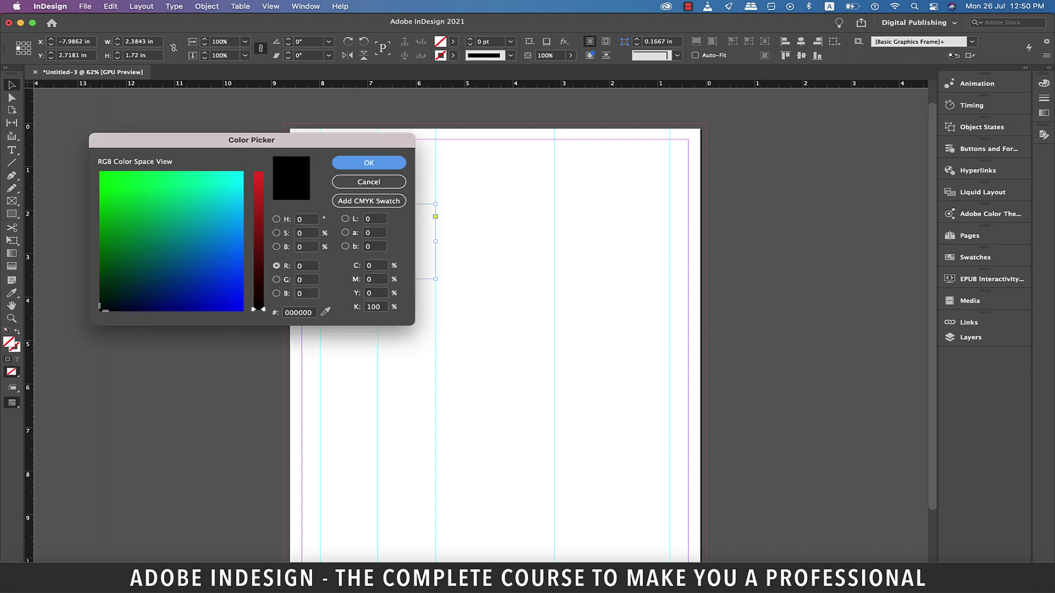
left_click_drag(258, 309, 258, 181)
mouse_move(124, 241)
left_mouse_down()
mouse_move(122, 267)
mouse_move(125, 253)
left_mouse_up()
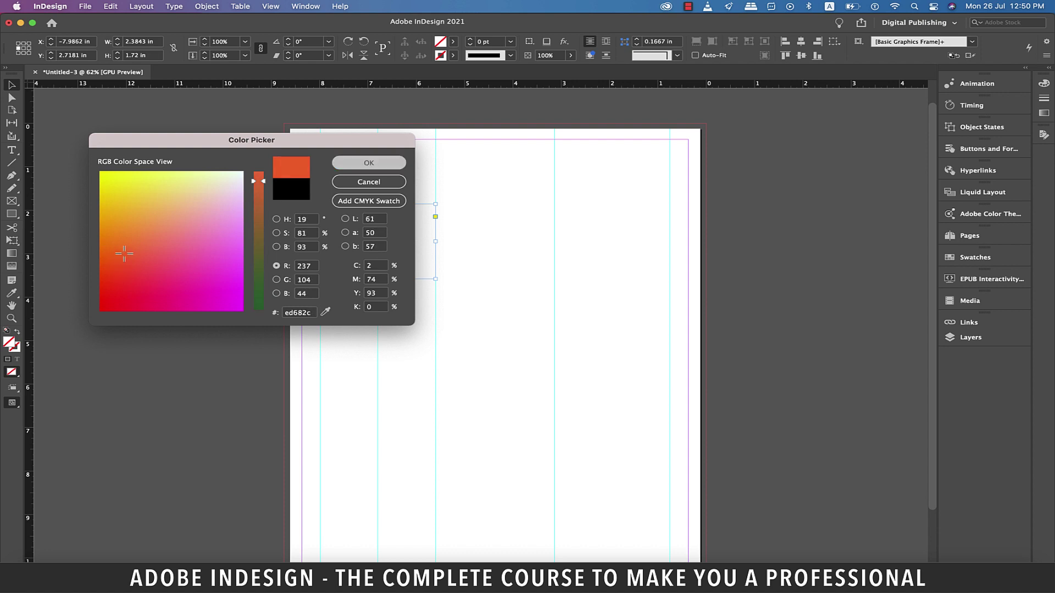
key("Return")
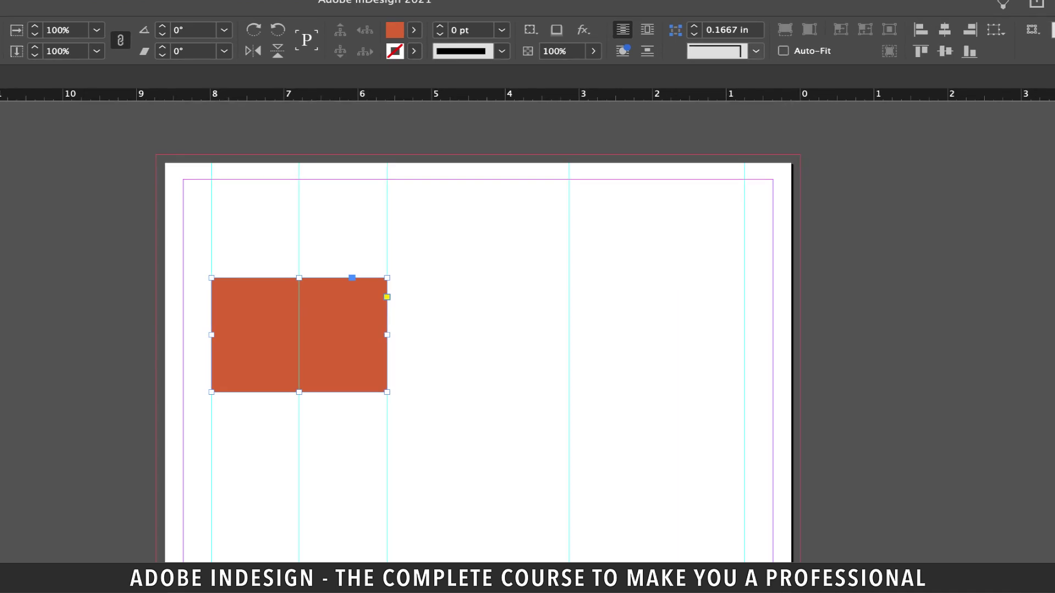
left_click(756, 51)
left_click(733, 154)
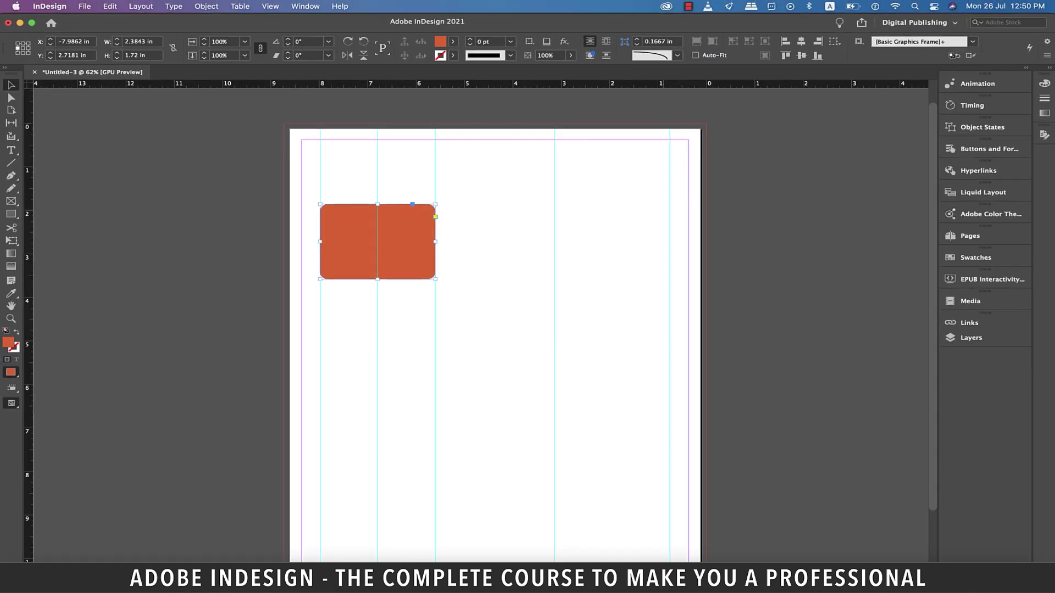
key("super+shift+a")
At 150% zoom, narrow the rounded rectangle to about 2.1 in and nudge it right
key("super+1")
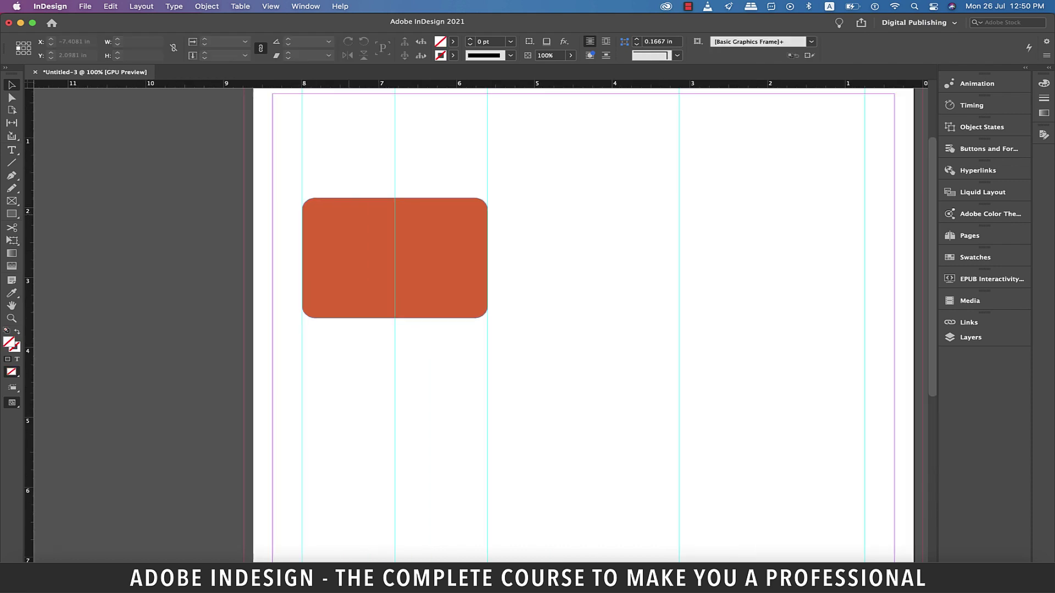
key("super+=")
scroll(566, 324, "up", 1)
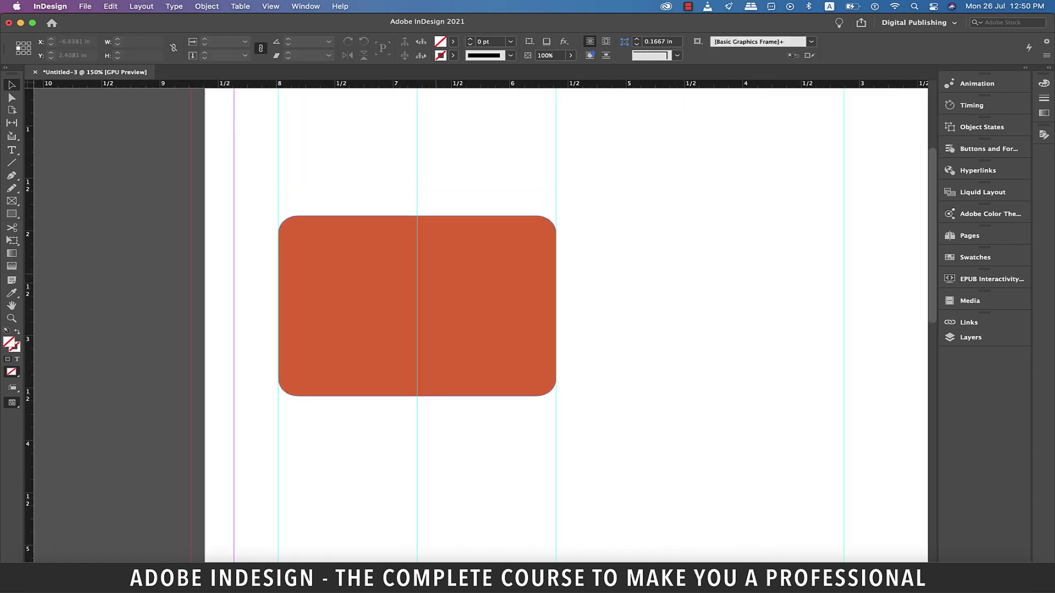
left_click(549, 306)
left_click_drag(555, 306, 524, 306)
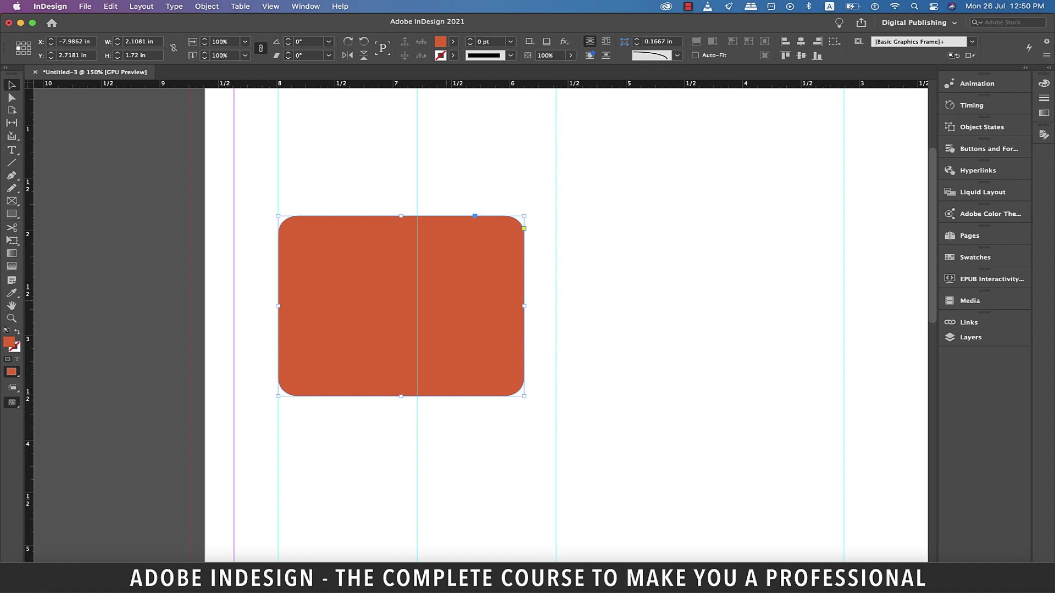
key("Right")
key("Right")
key("Right")
key("Right")
key("Right")
key("Right")
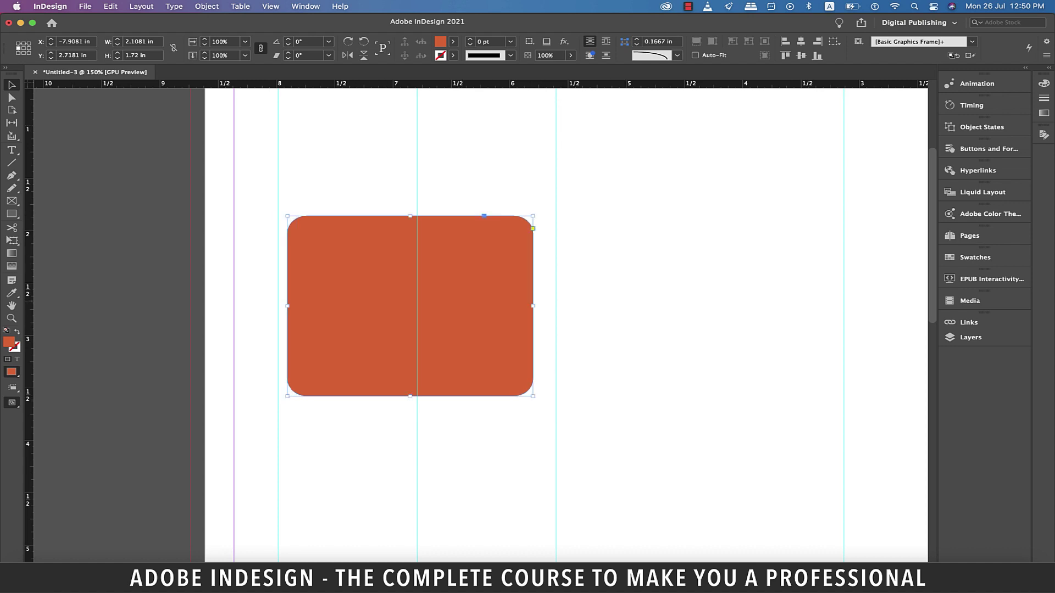
key("Right")
key("Right")
key("Right")
key("Right")
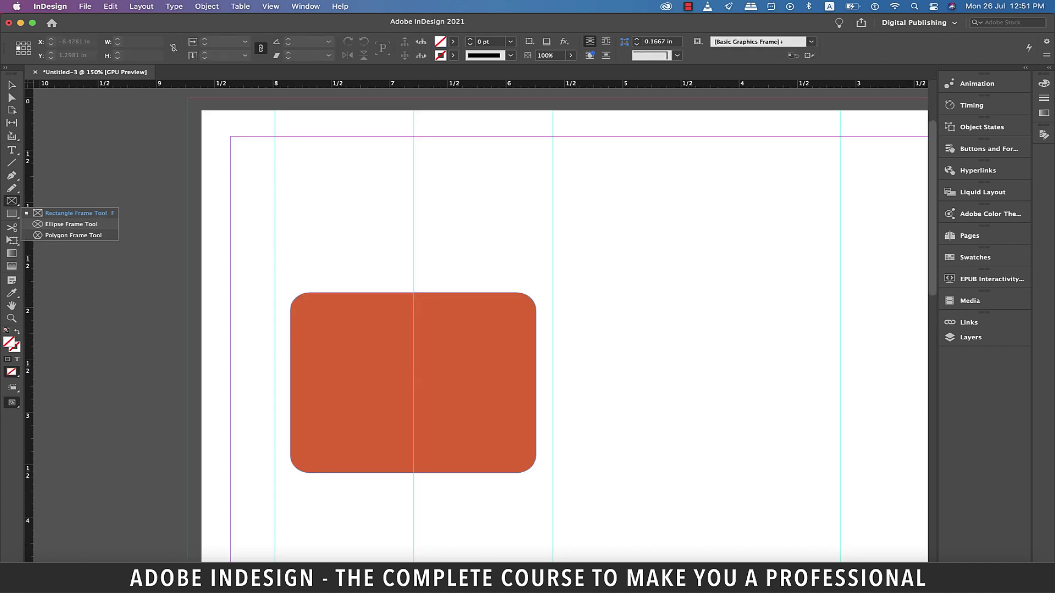
Draw a 1.77 in circular frame over the panel's top and place the portrait photo in it
left_click(65, 224)
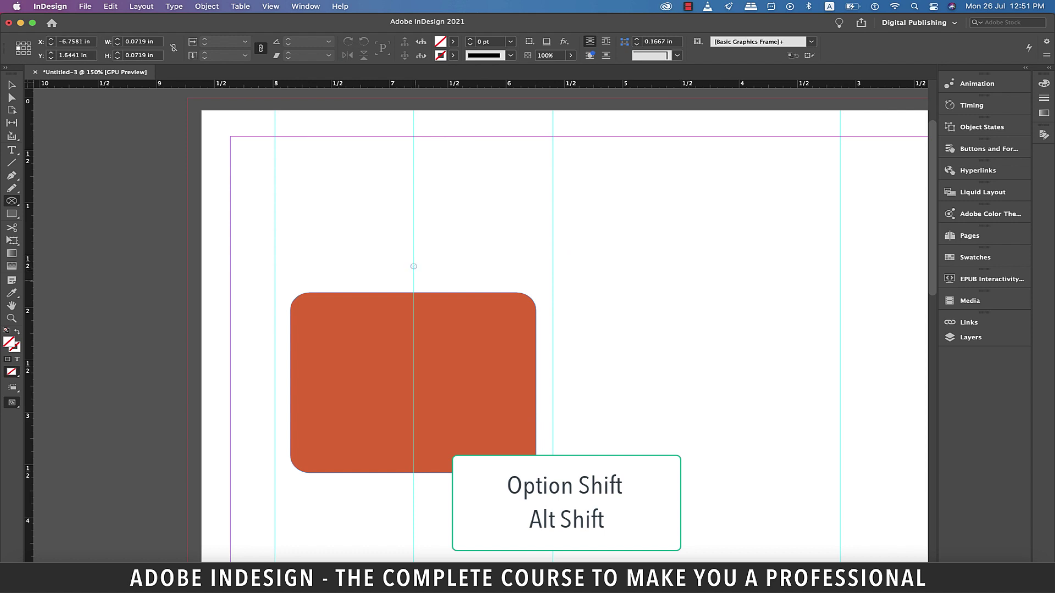
left_click_drag(413, 266, 517, 359)
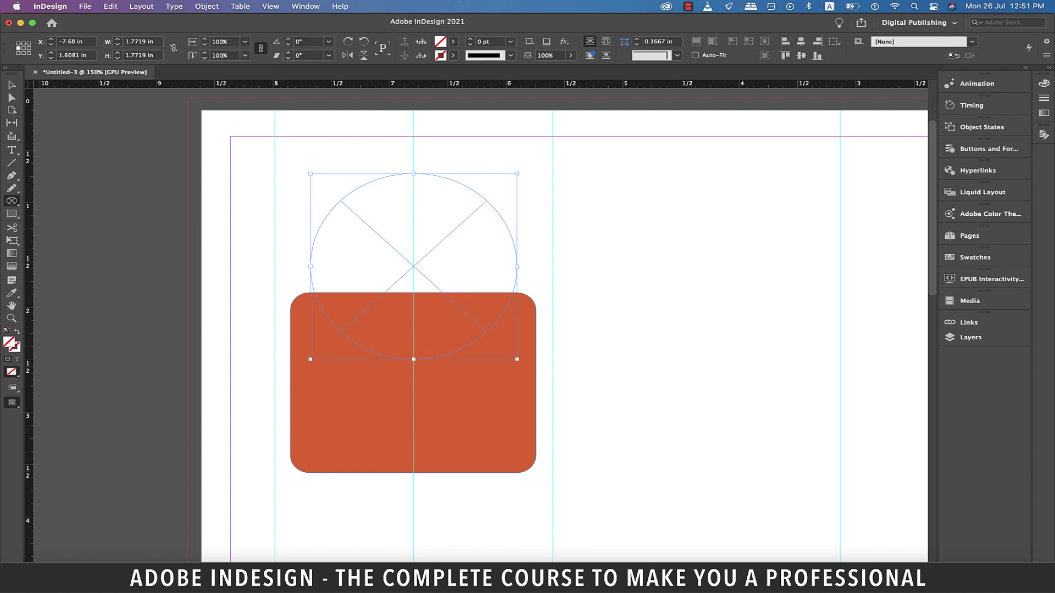
left_click(85, 6)
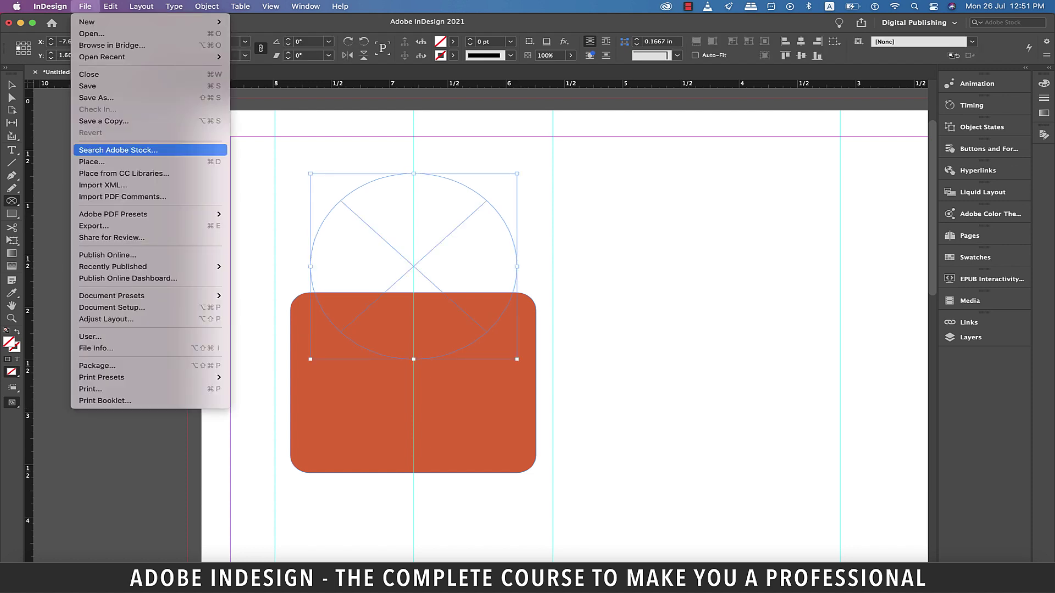
left_click(91, 161)
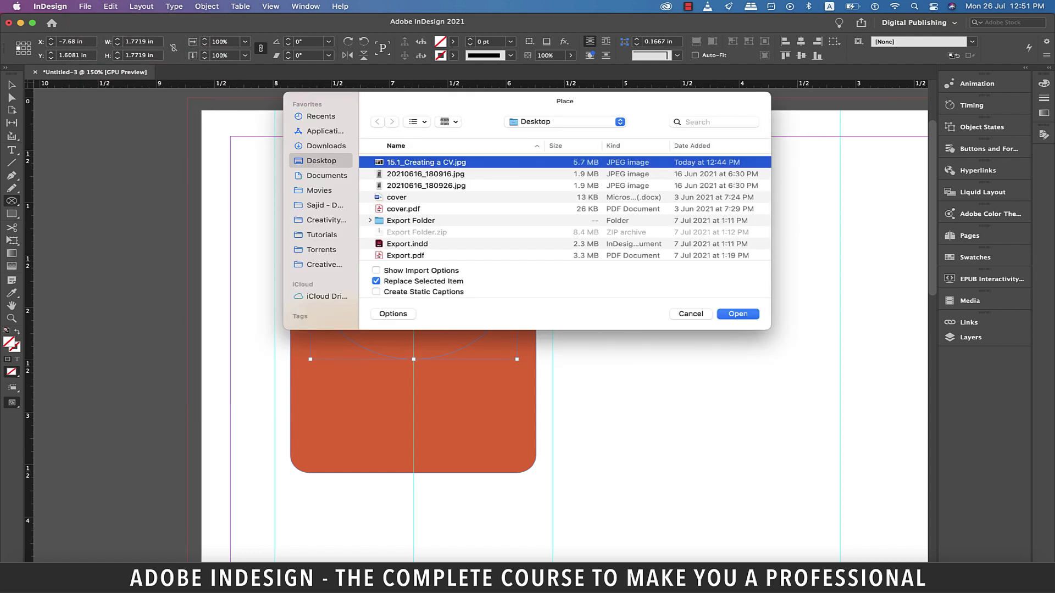
key("Return")
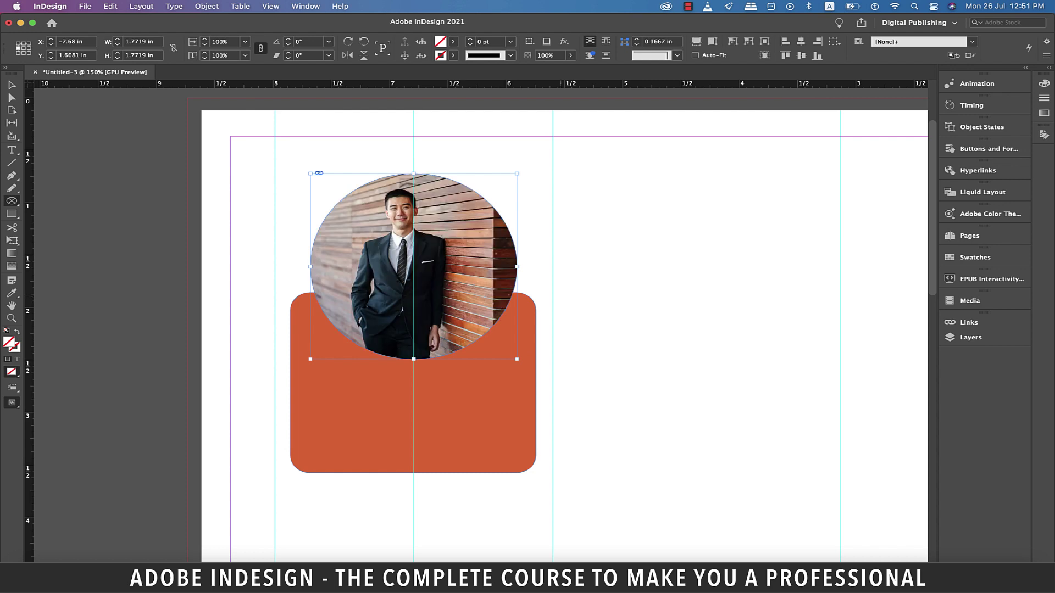
key("t")
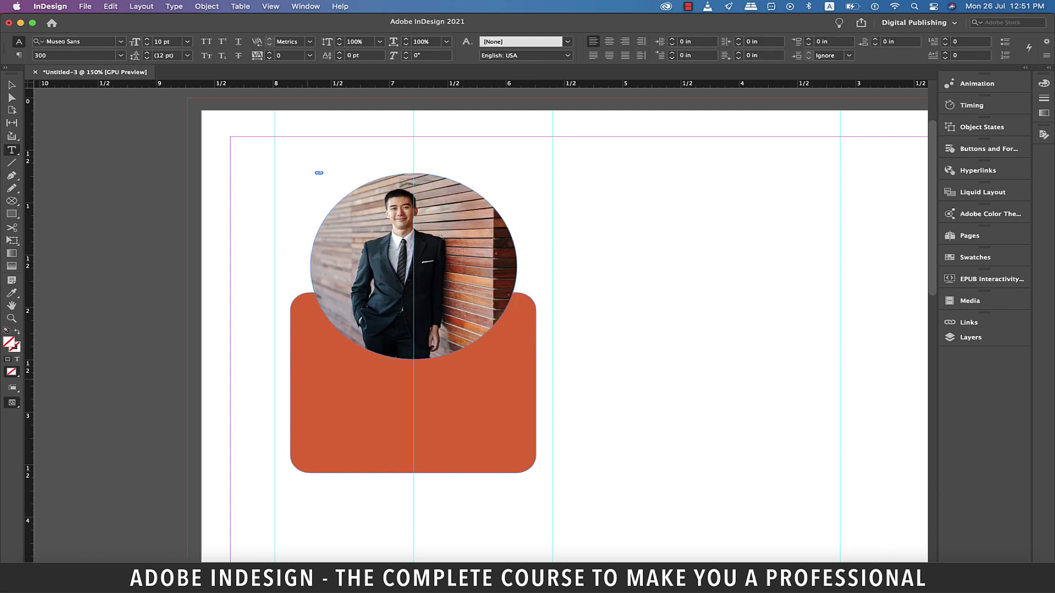
left_click_drag(306, 379, 333, 409)
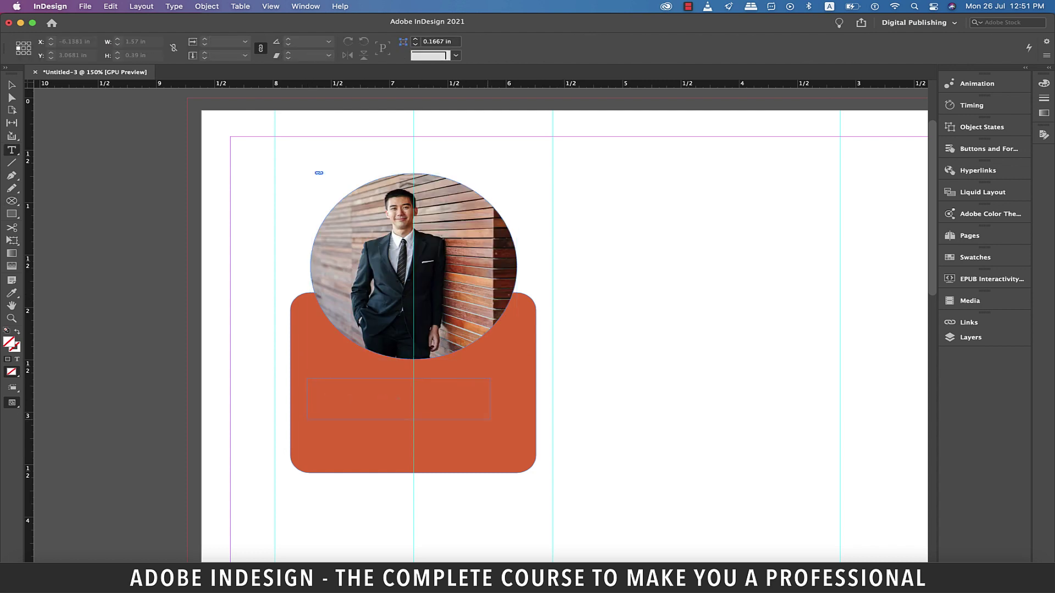
Type the person's name on the orange panel in Humanst521 BT Bold, centre-aligned
left_click_drag(490, 420, 520, 420)
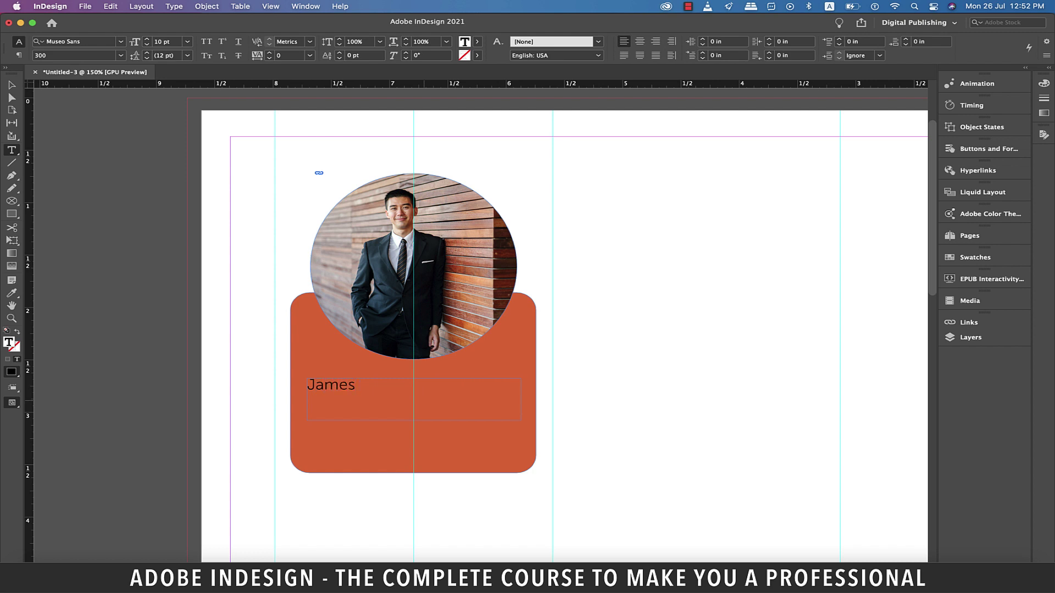
key("shift+Left")
key("shift+Left")
key("shift+Left")
key("shift+Left")
key("shift+Left")
key("shift+Left")
key("shift+Left")
key("shift+Left")
key("shift+Left")
key("shift+Left")
key("shift+Left")
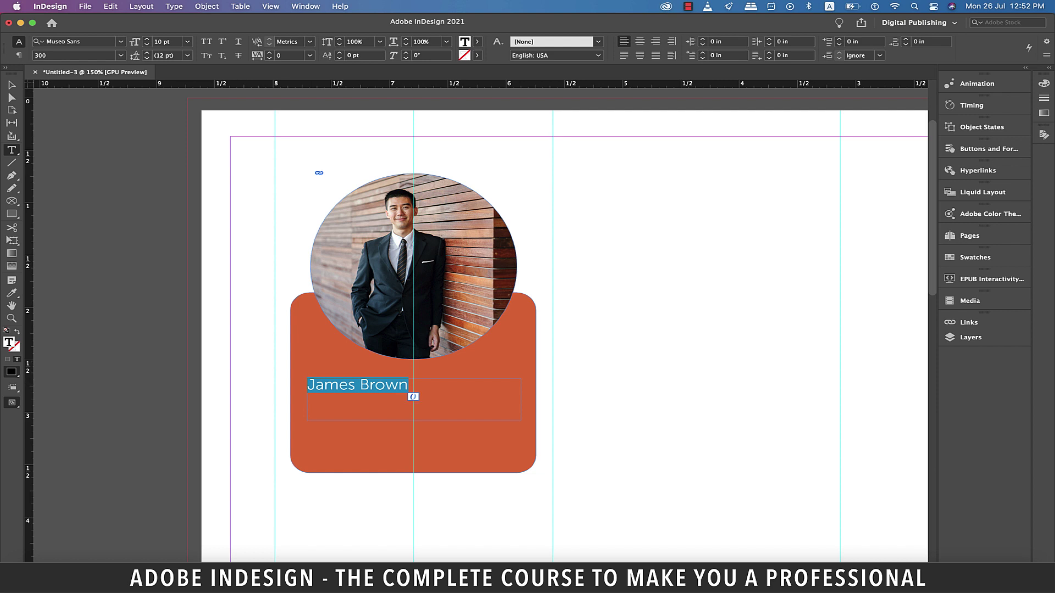
key("super+6")
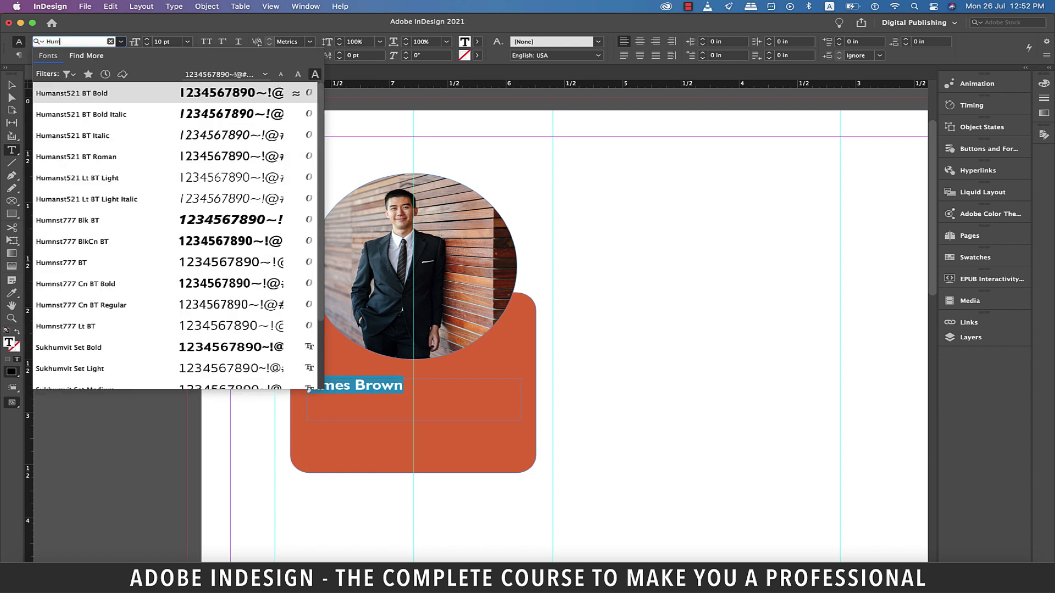
key("Return")
key("shift+super+c")
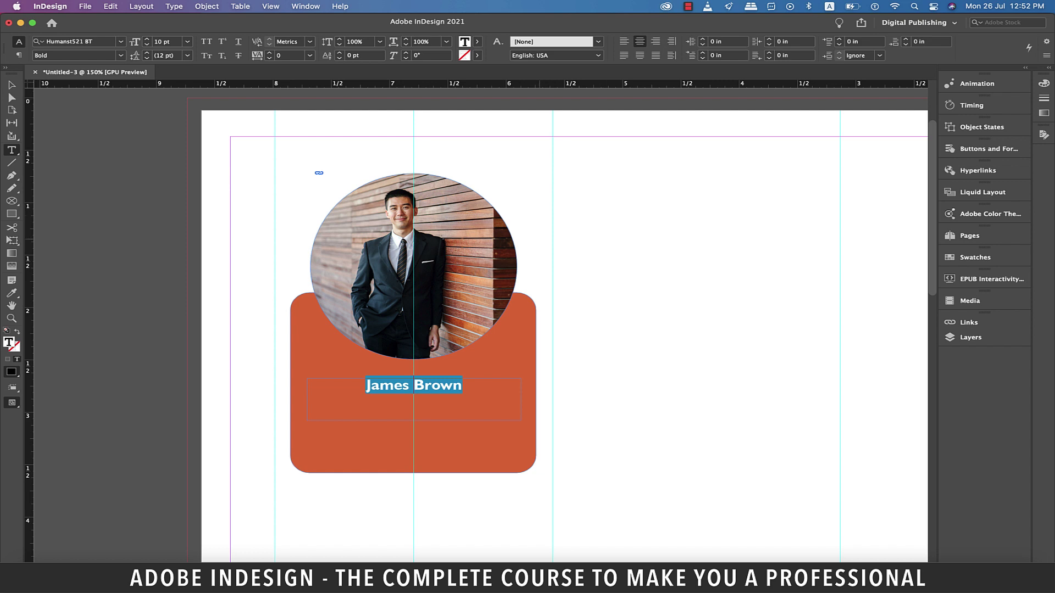
Set the name to 14 pt and fit its text frame to the content
left_click(11, 85)
left_click(188, 41)
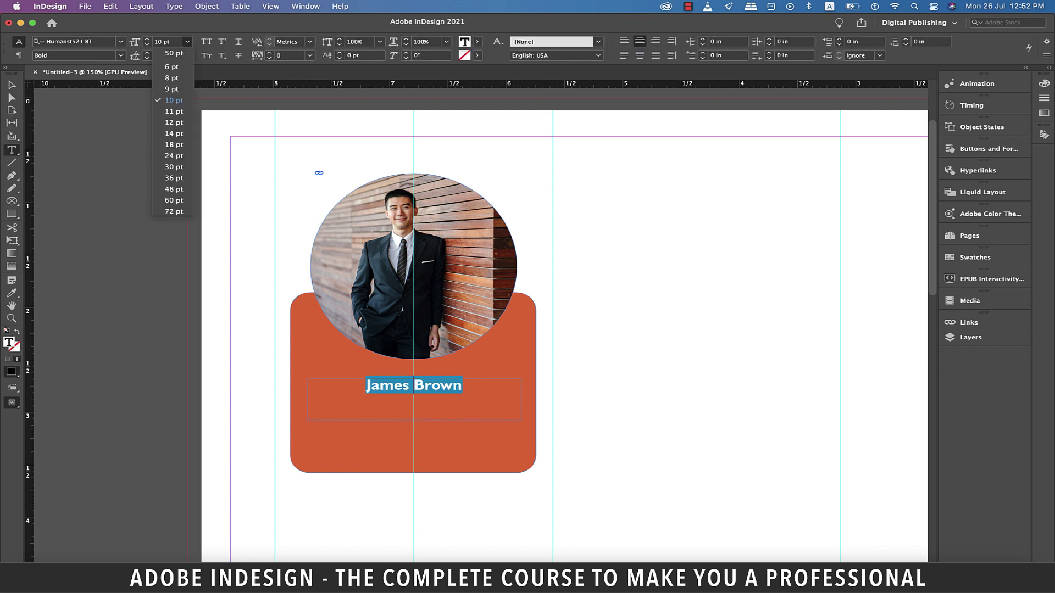
key("Down")
key("Down")
key("Down")
key("Return")
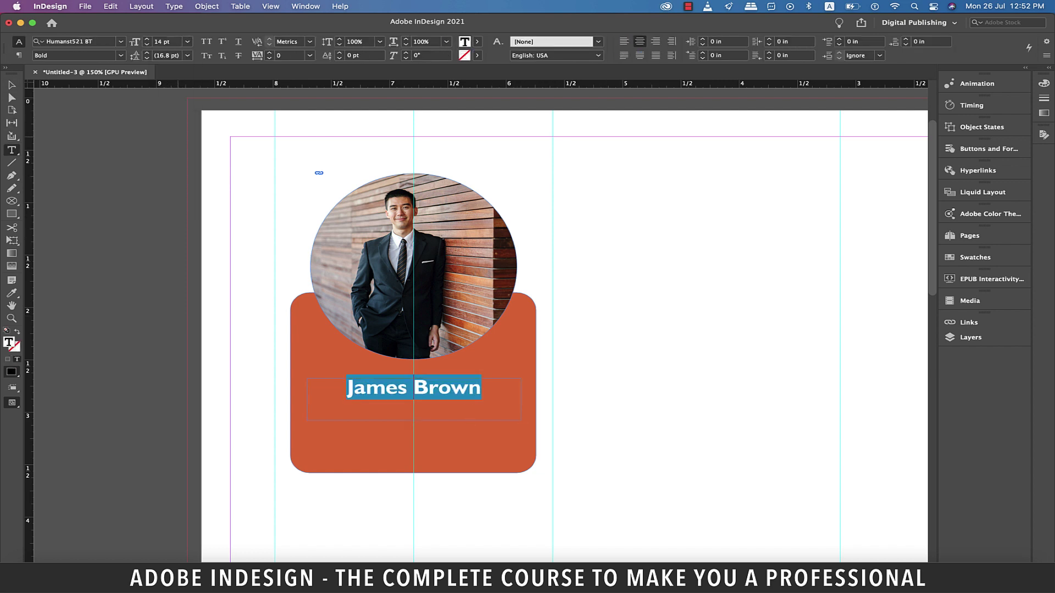
key("Escape")
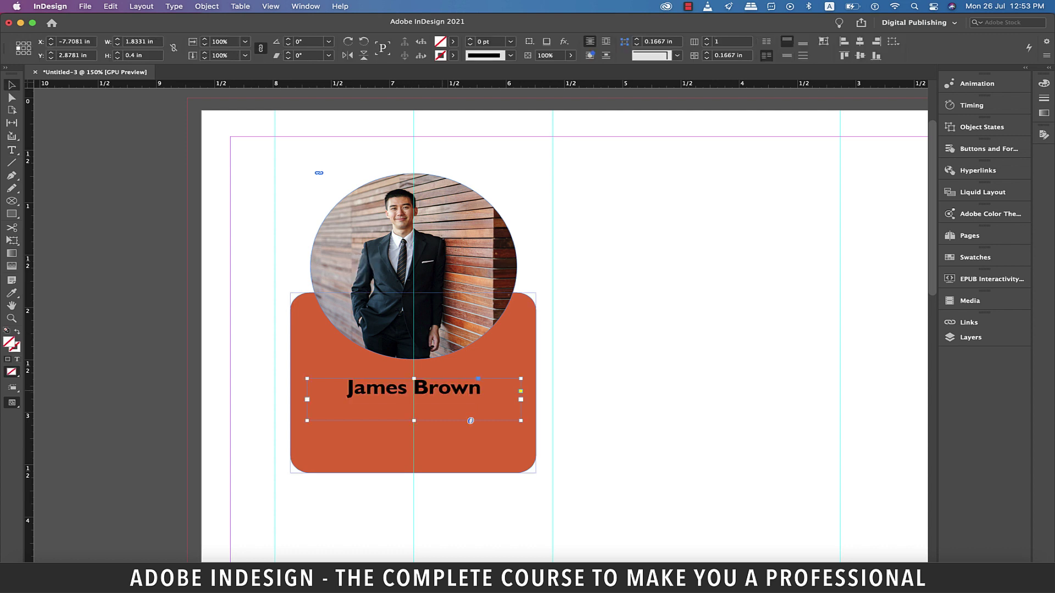
key("super+alt+c")
Duplicate the name frame just below it and retype the text as 'Chemical Engineer'
left_click(414, 391)
scroll(550, 325, "right", 1)
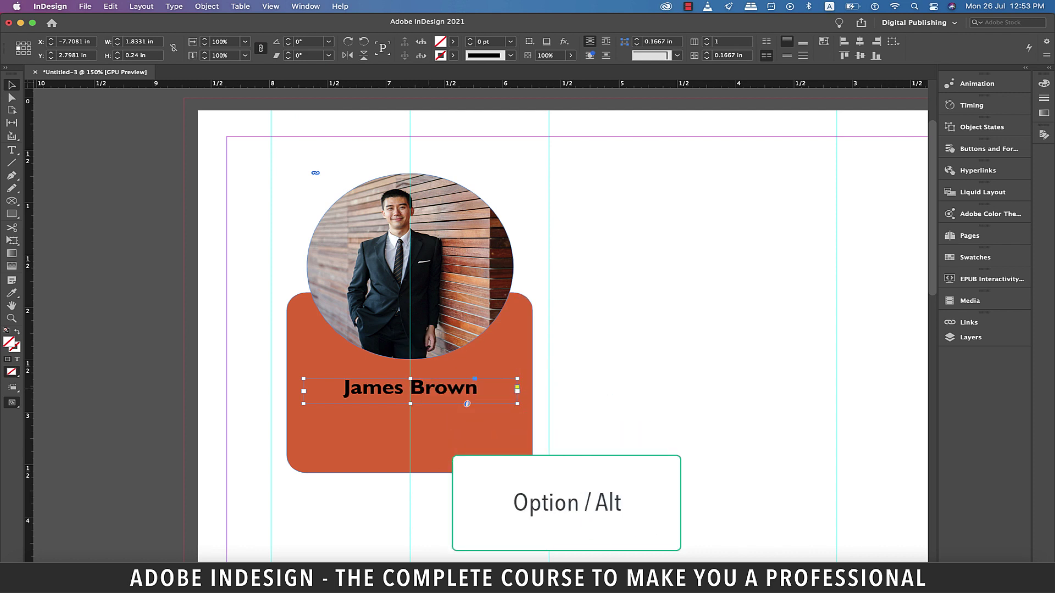
left_click_drag(411, 391, 411, 421)
double_click(426, 413)
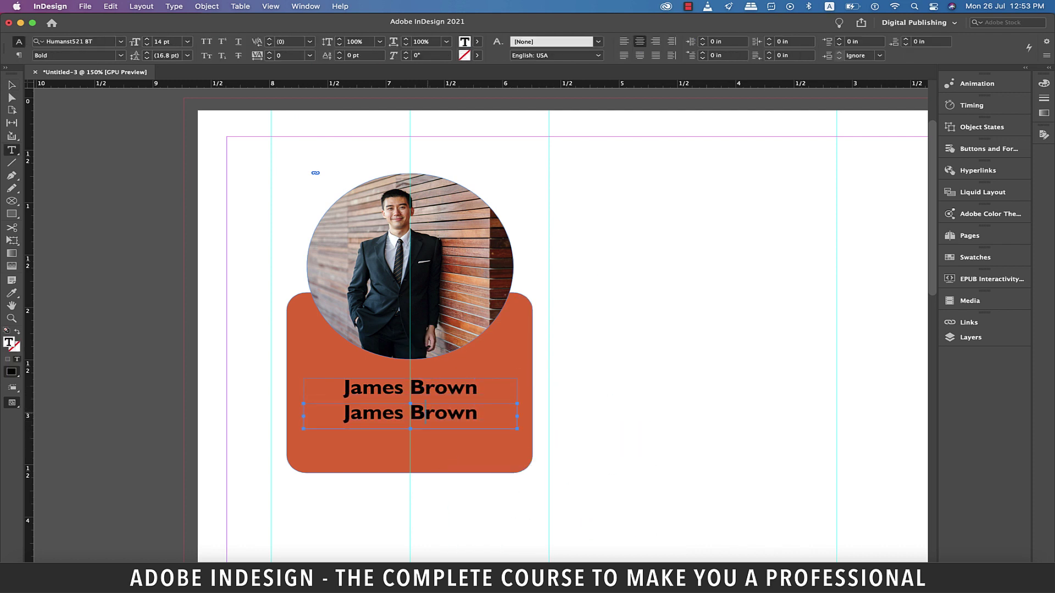
key("super+a")
type("Chemical")
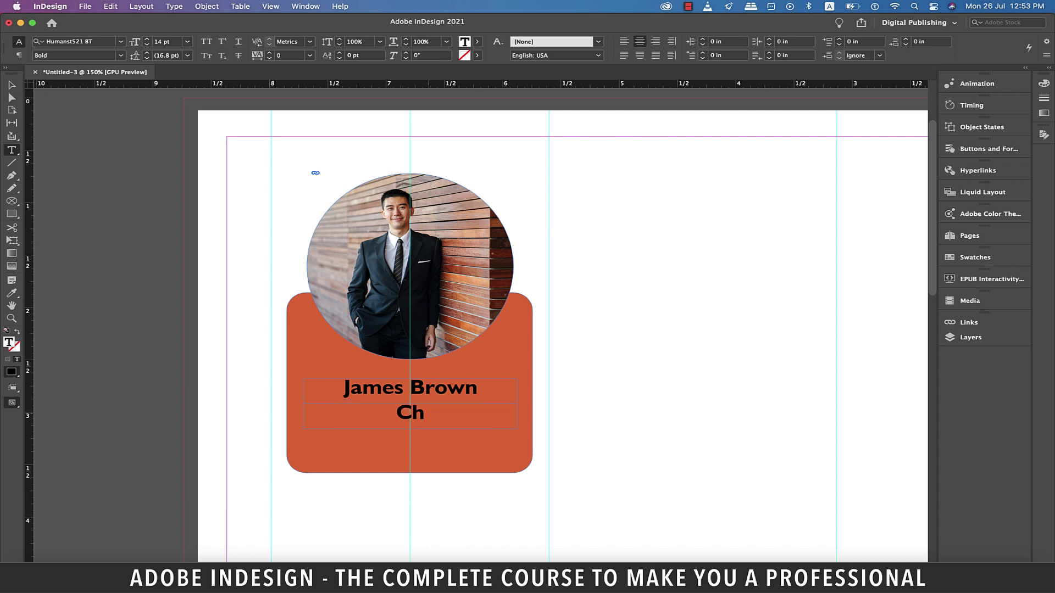
type("ngineer")
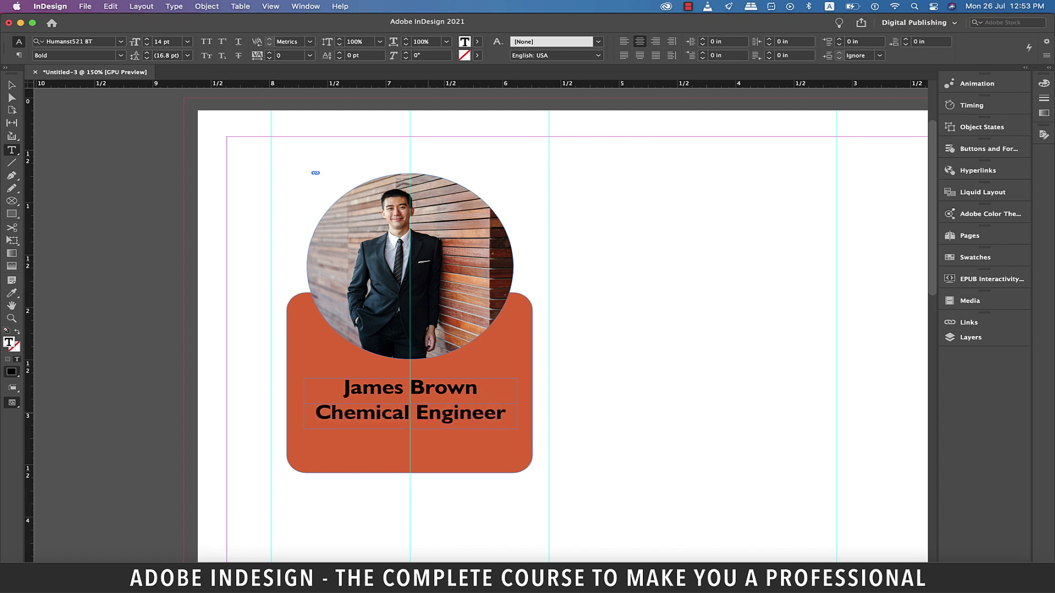
Make 'Chemical Engineer' white at 8 pt, nudge its frame down, and preview the page
key("shift+Home")
left_click(477, 41)
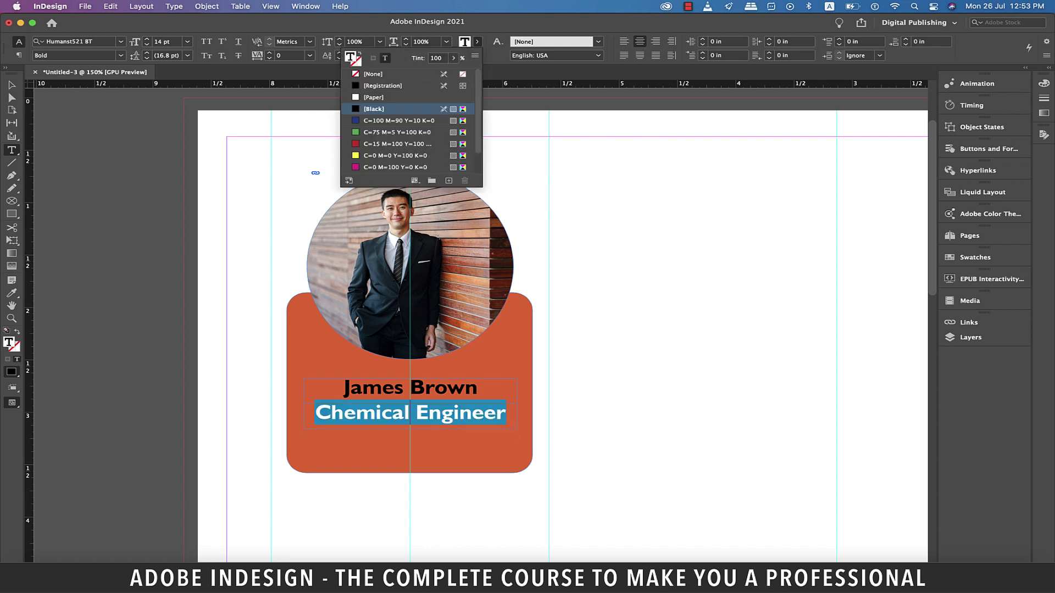
left_click(374, 97)
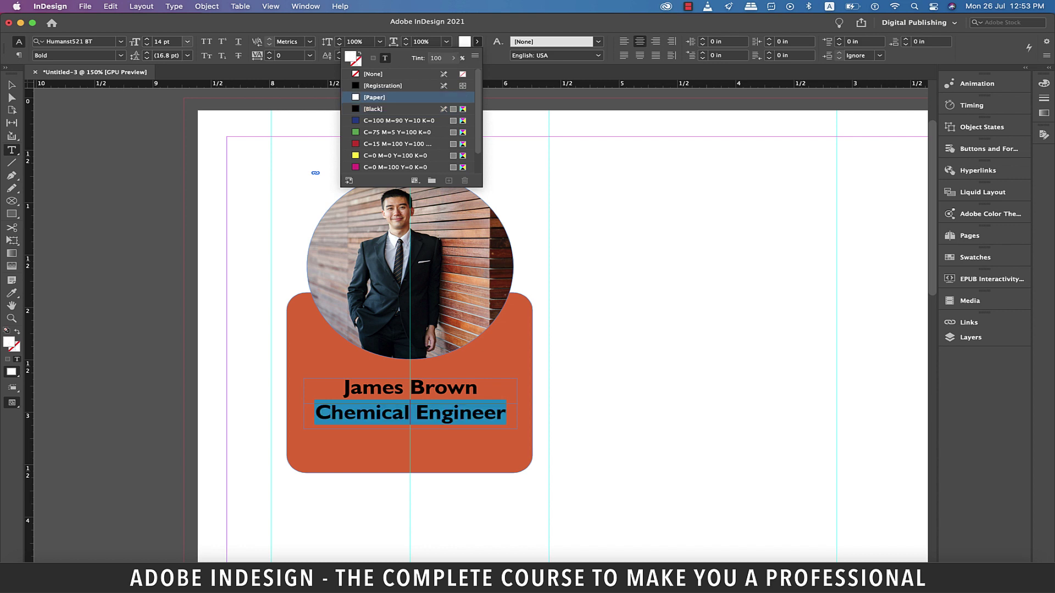
left_click(187, 42)
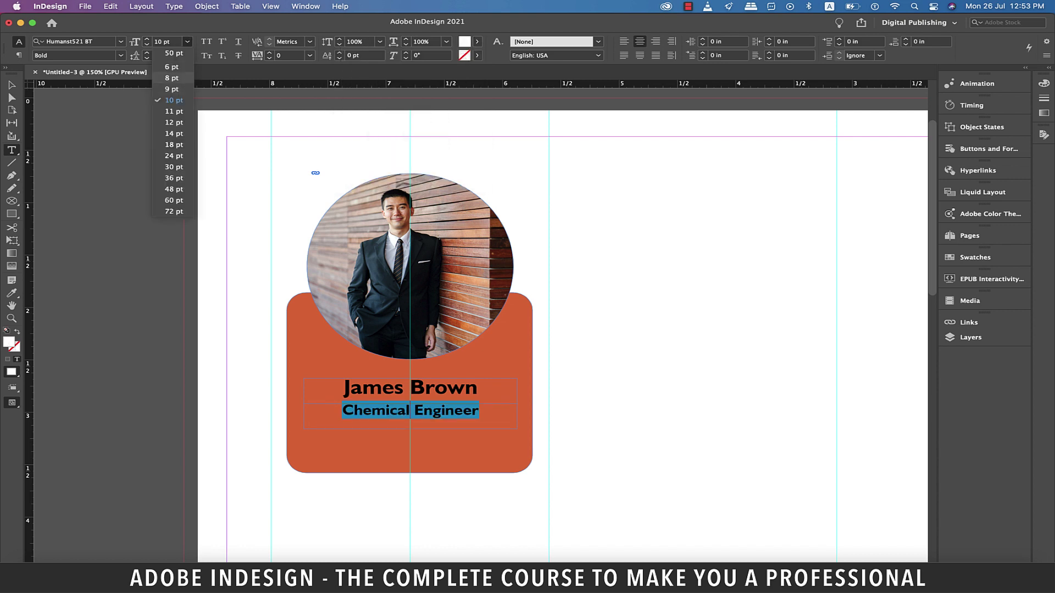
left_click(165, 77)
key("Escape")
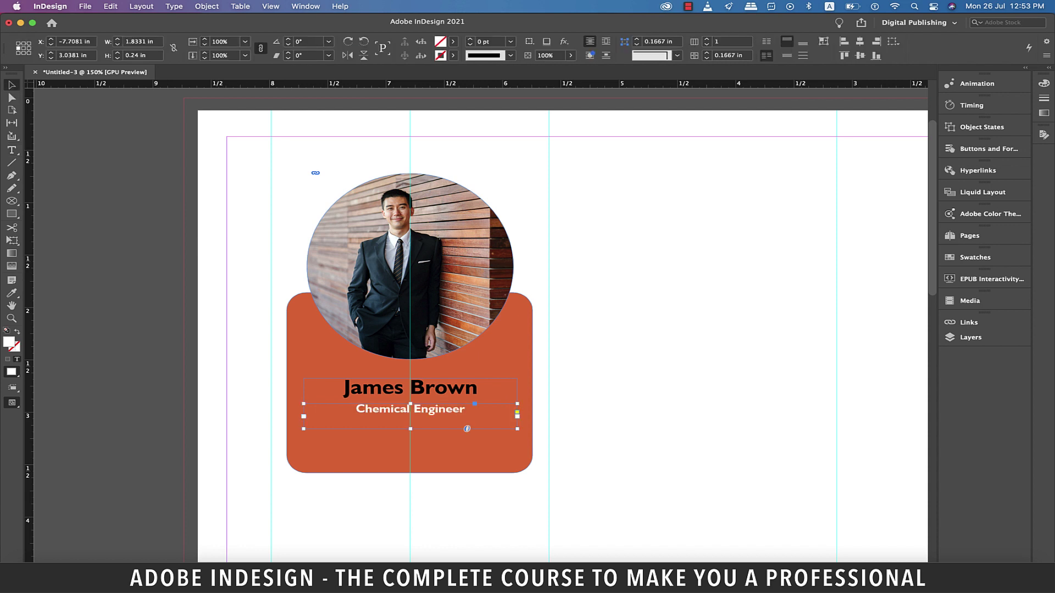
key("Down")
key("Down")
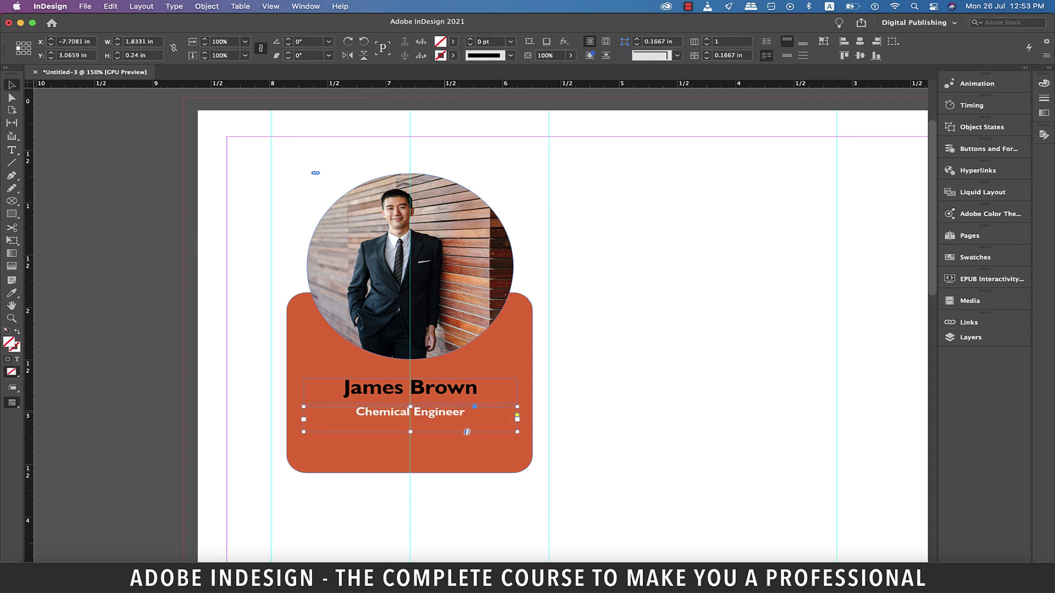
left_click(270, 177)
key("w")
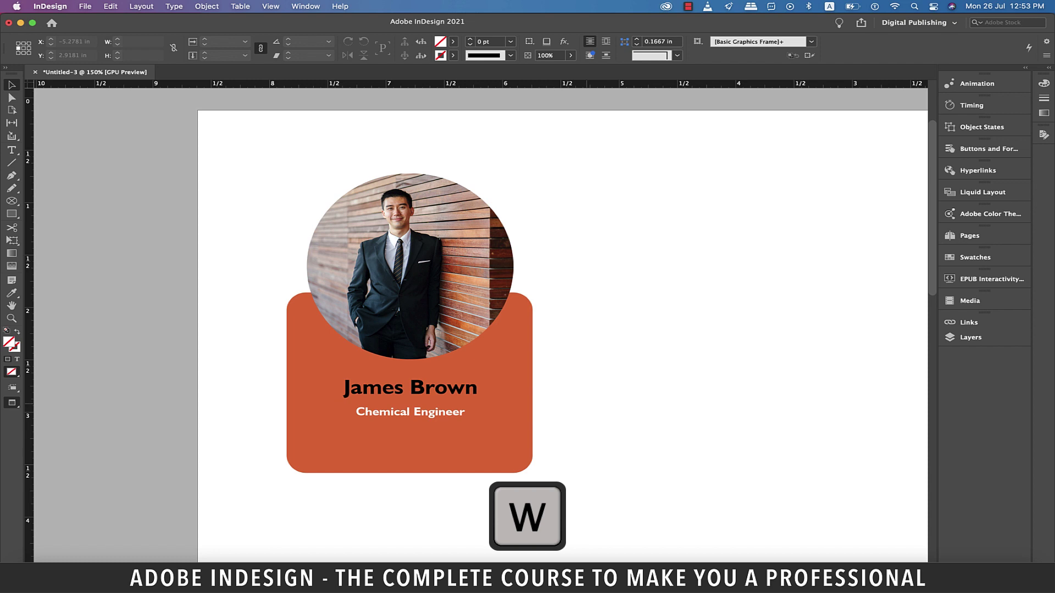
Create a new layer, move it below Layer 1, and rename it 'background'
key("w")
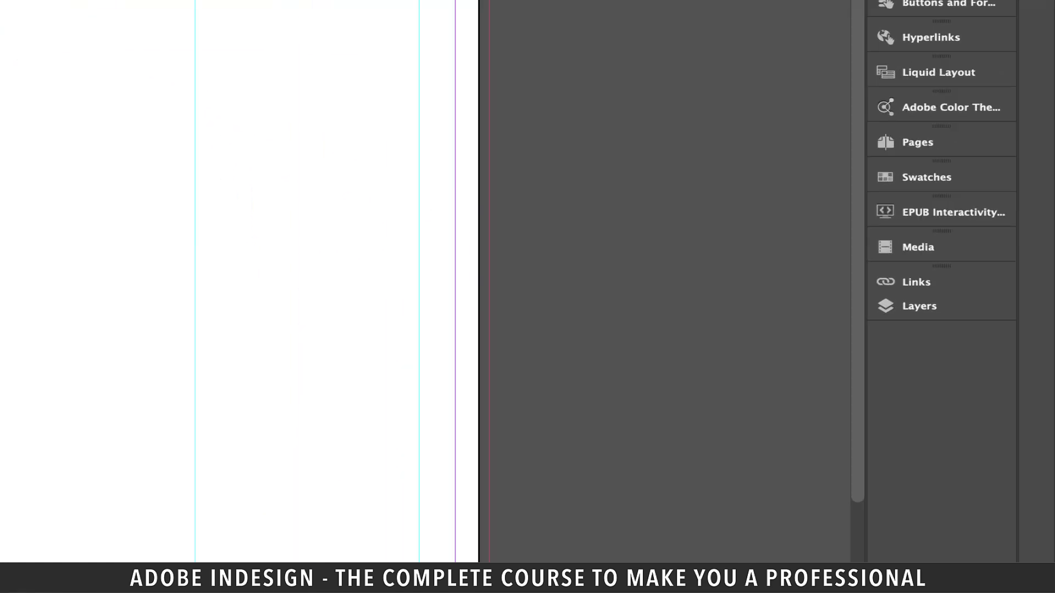
left_click(970, 337)
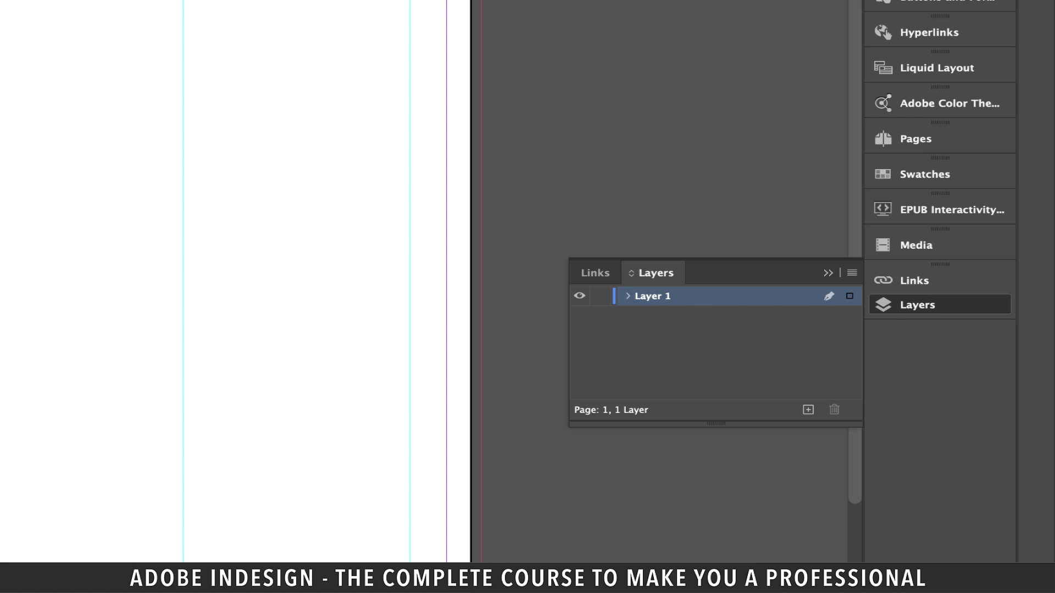
left_click(807, 410)
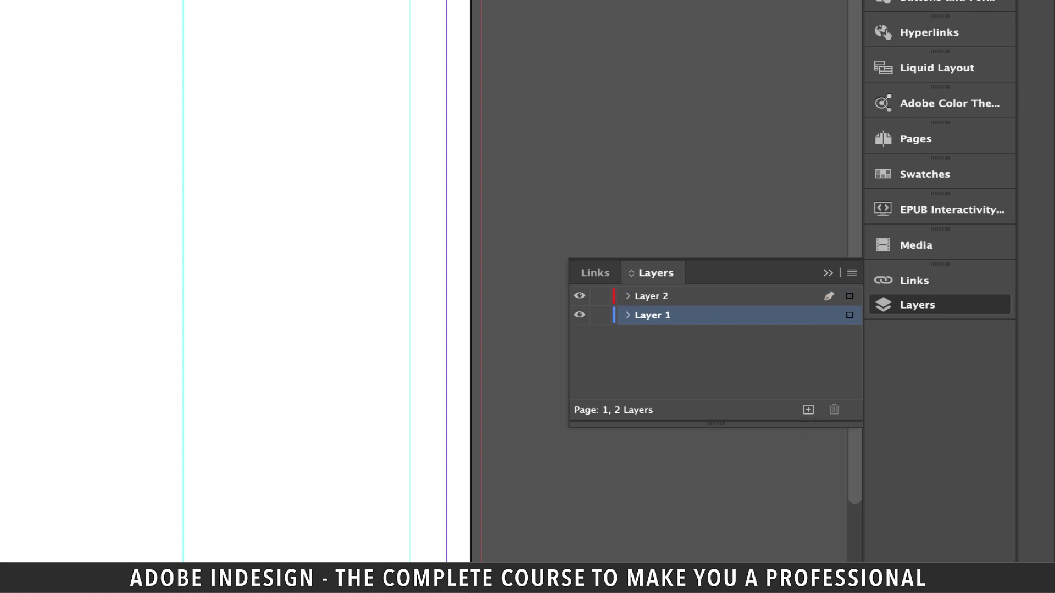
left_click(652, 296)
left_click_drag(652, 296, 651, 324)
double_click(652, 314)
type("background")
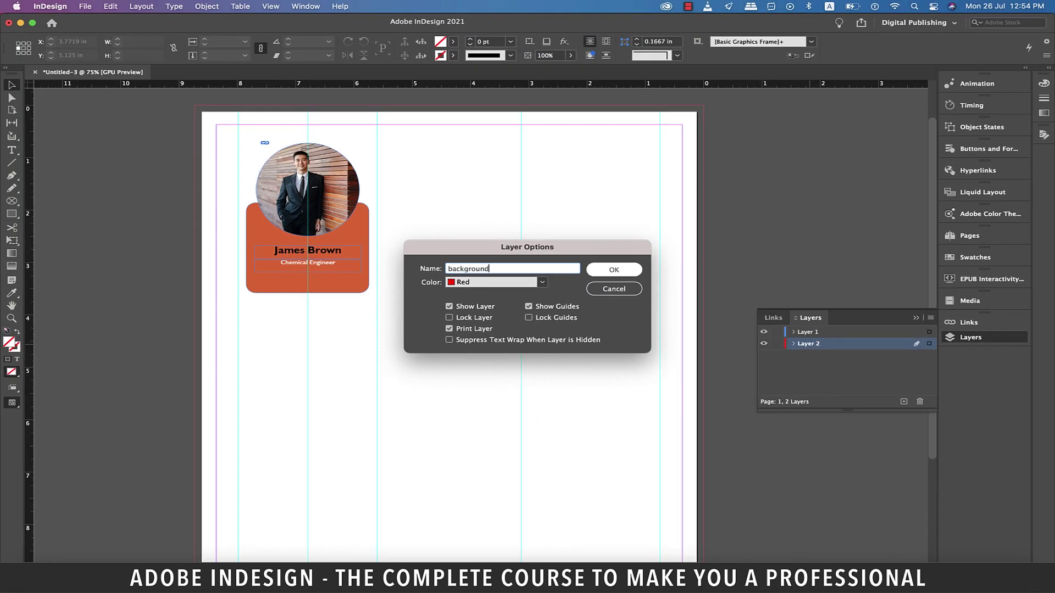
key("Return")
key("super+minus")
Cover the page to the bleed with a pale off-white rectangle, then make Layer 1 active
key("m")
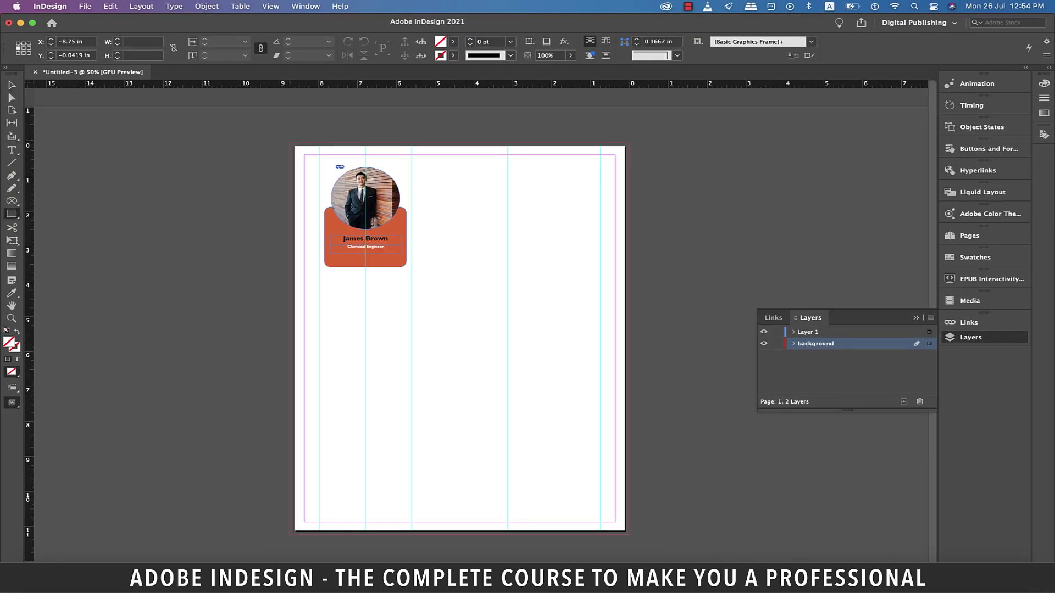
left_click_drag(291, 143, 626, 533)
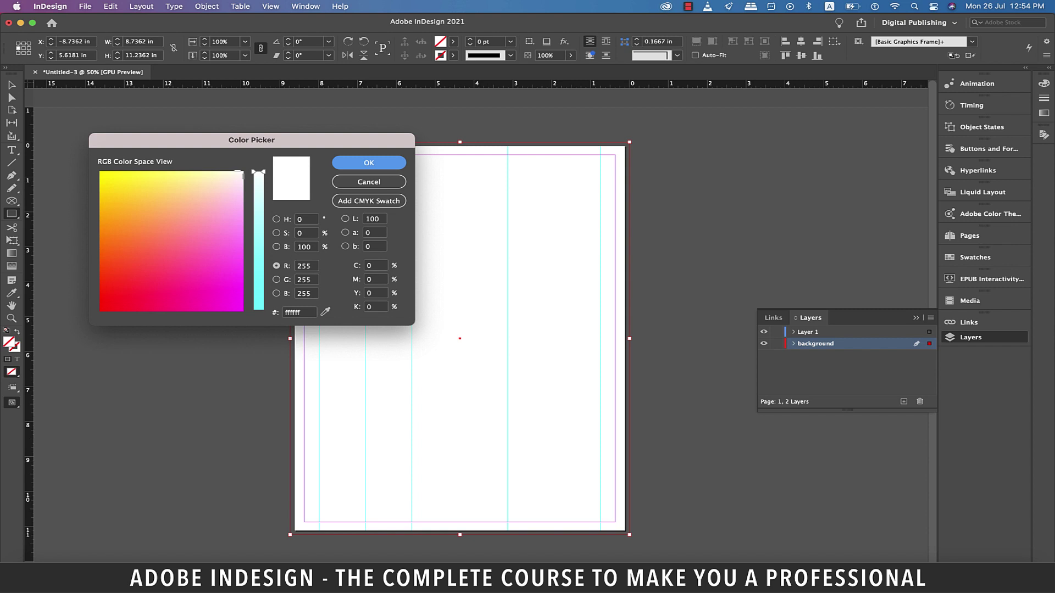
left_click_drag(251, 139, 259, 372)
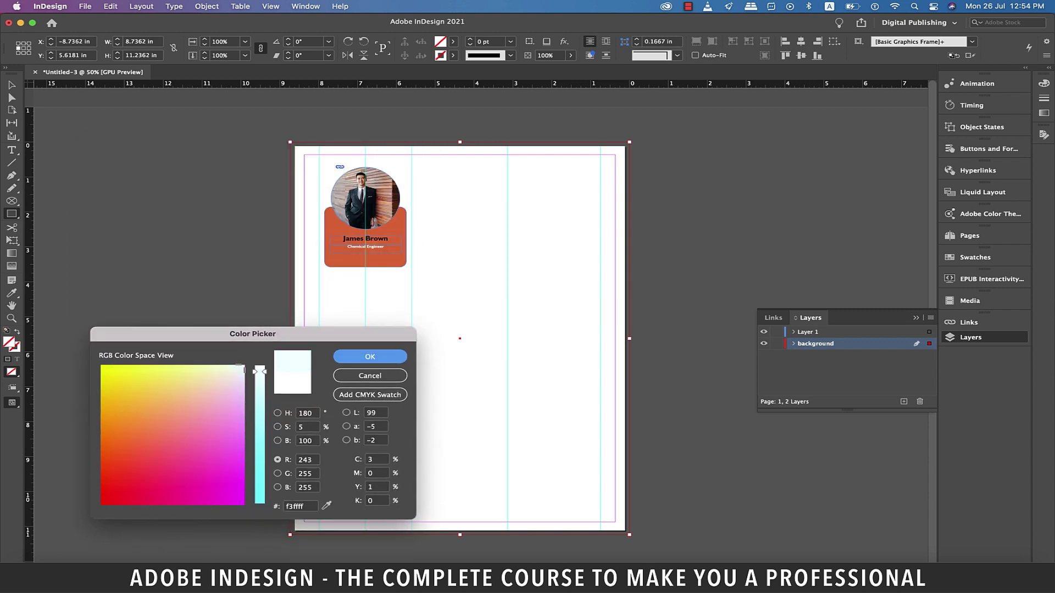
key("Return")
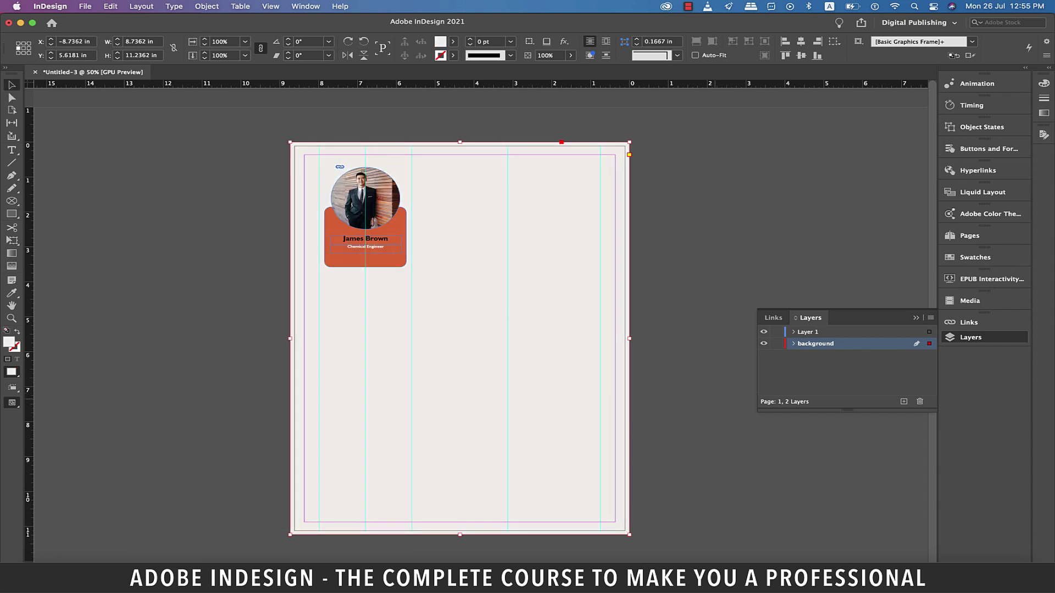
key("super+shift+a")
key("w")
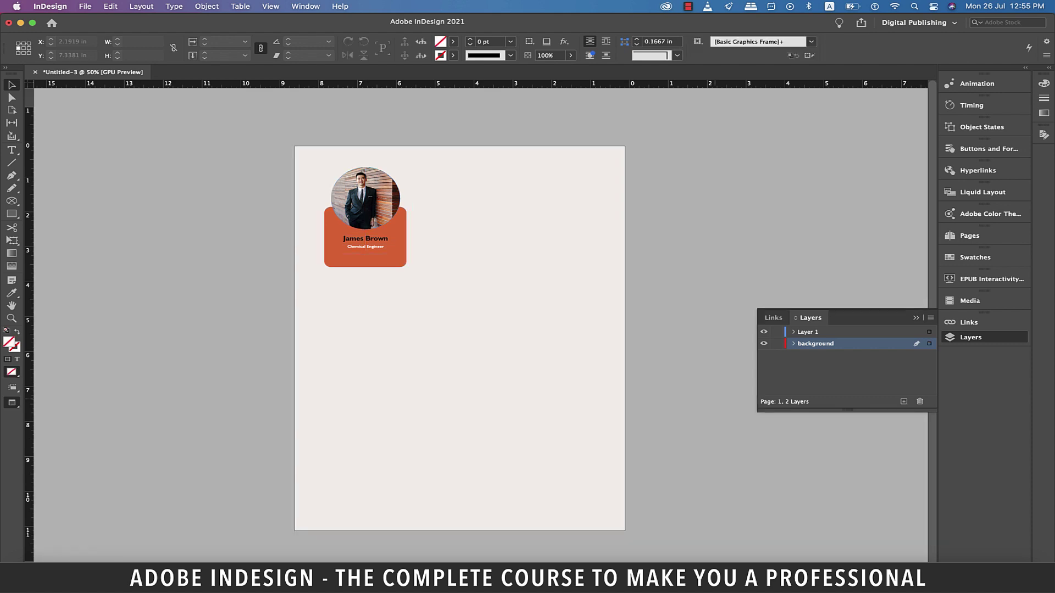
key("w")
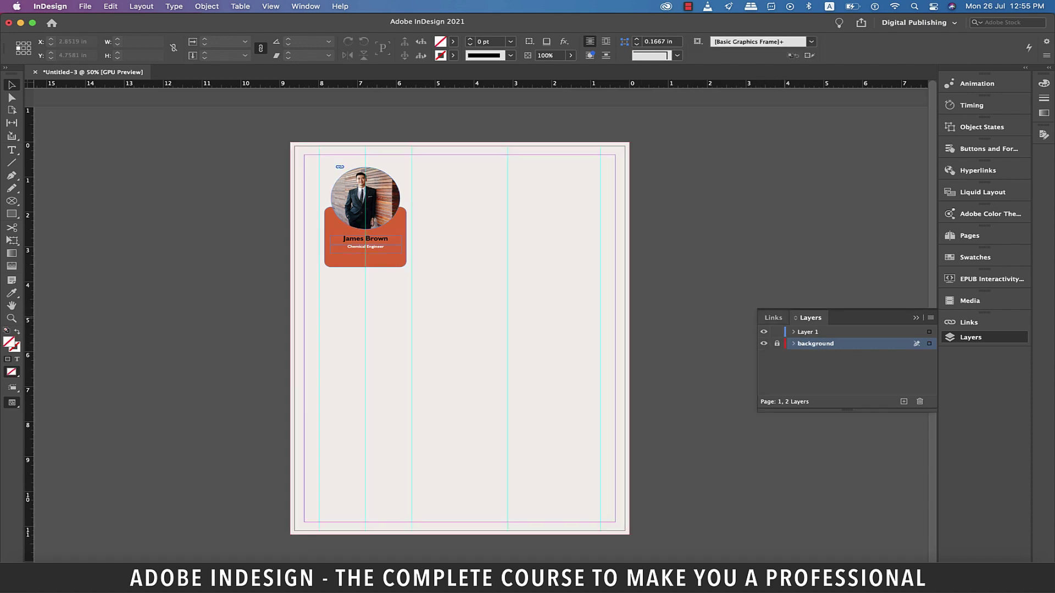
left_click(813, 332)
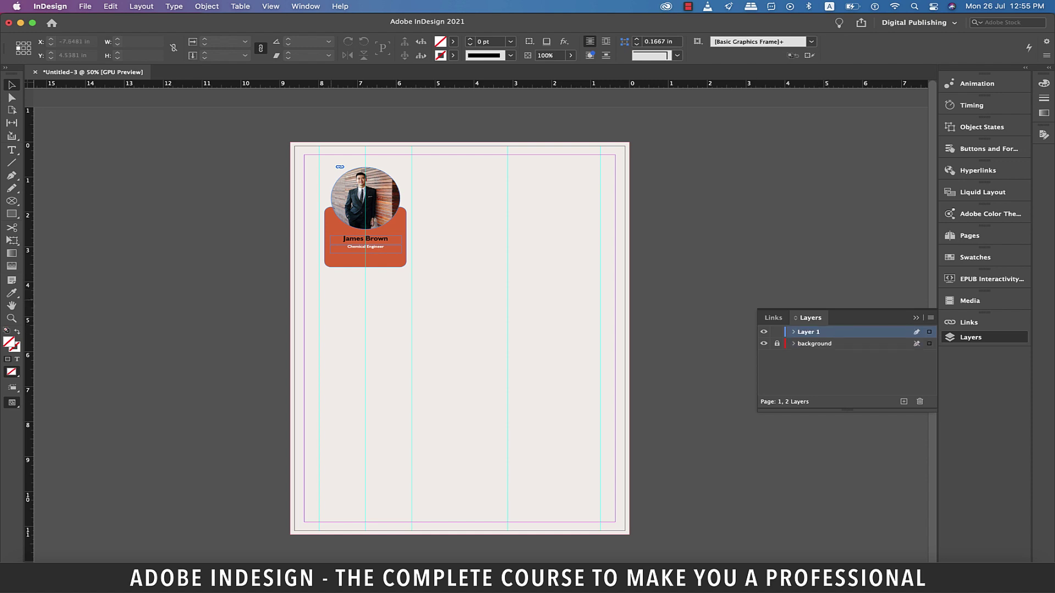
Draw a wide text frame below the orange card and type 'My contact details:'
scroll(330, 287, "up", 3)
key("t")
left_click_drag(322, 271, 473, 303)
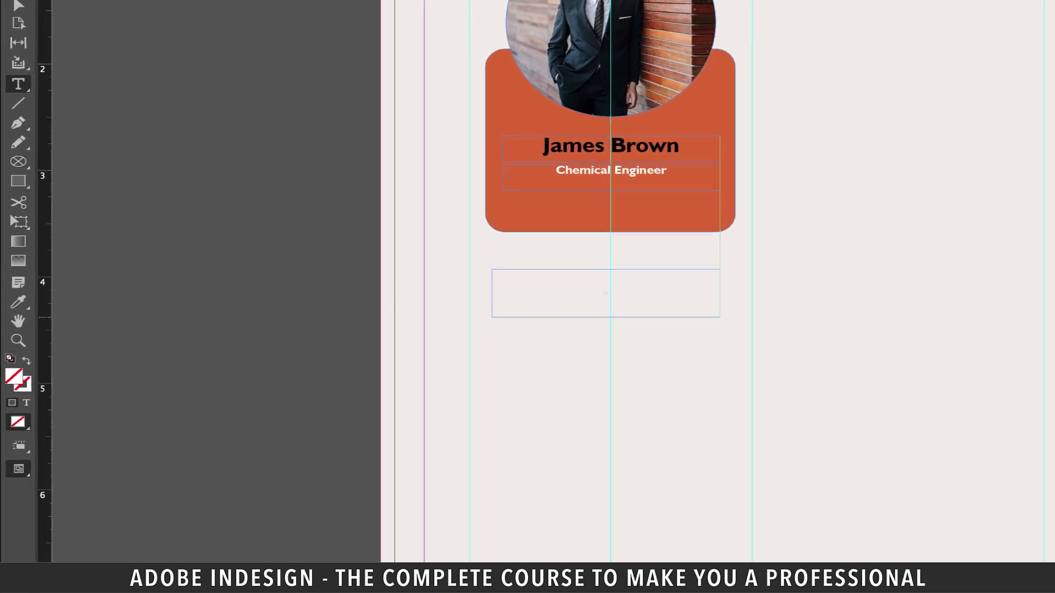
left_click_drag(720, 317, 732, 319)
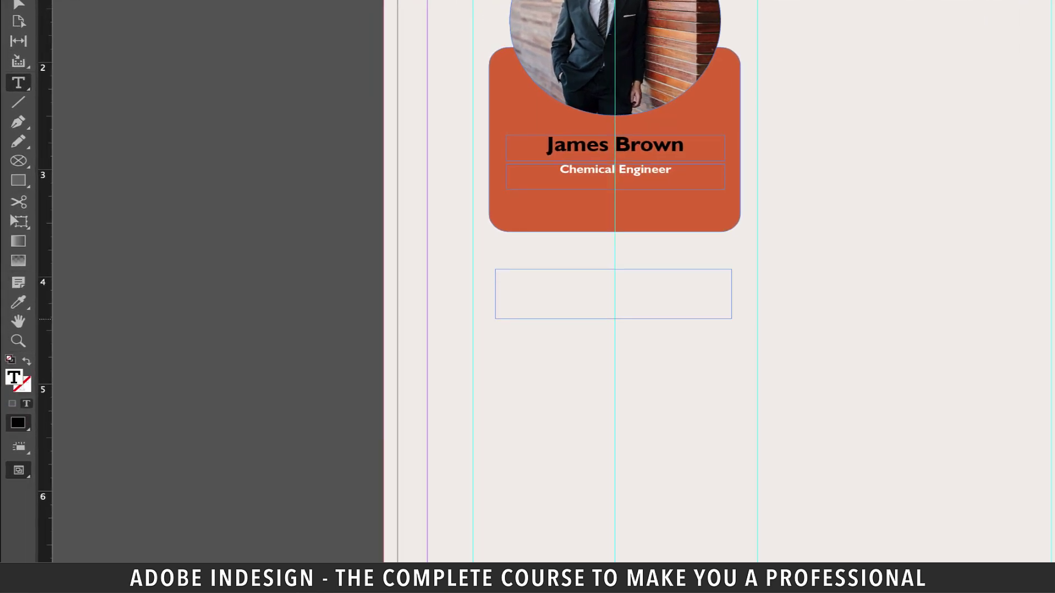
type("My contact details:")
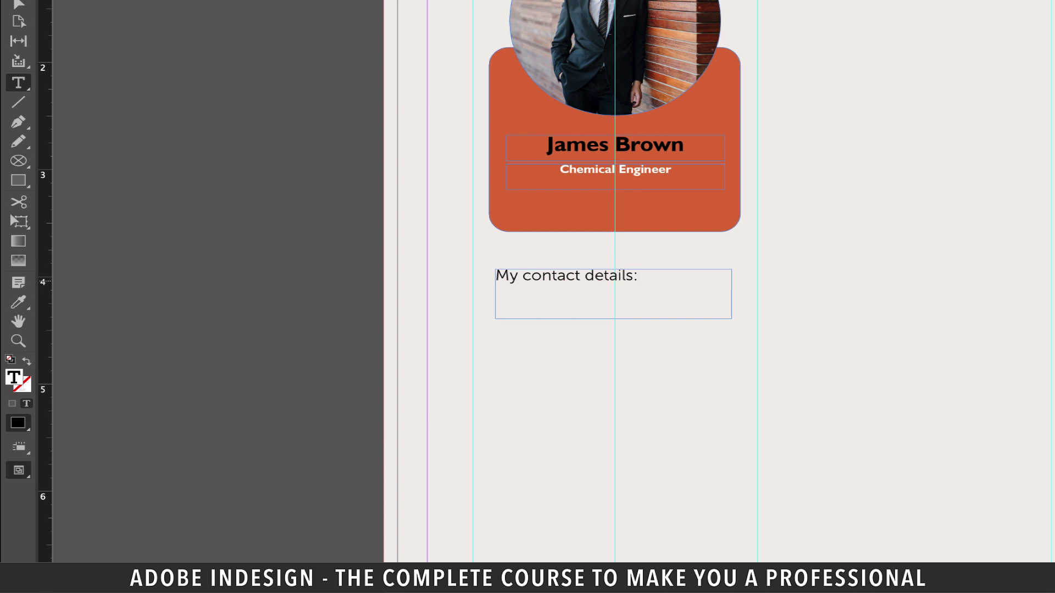
Give the heading the card's orange colour and Humanst521 BT Bold 12 pt, then copy its frame below
left_click_drag(638, 276, 495, 270)
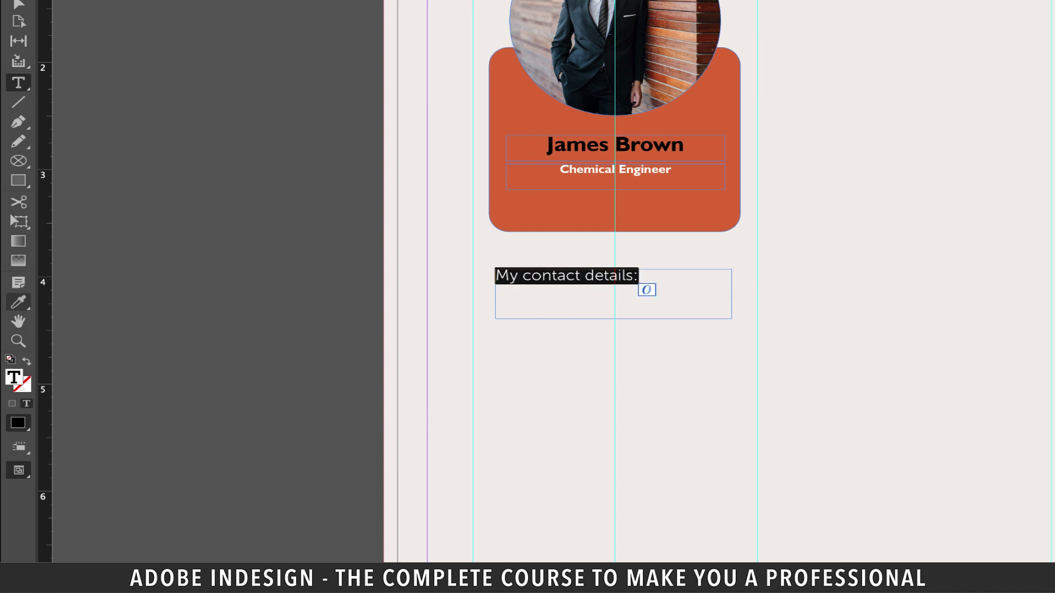
left_click_drag(18, 302, 91, 338)
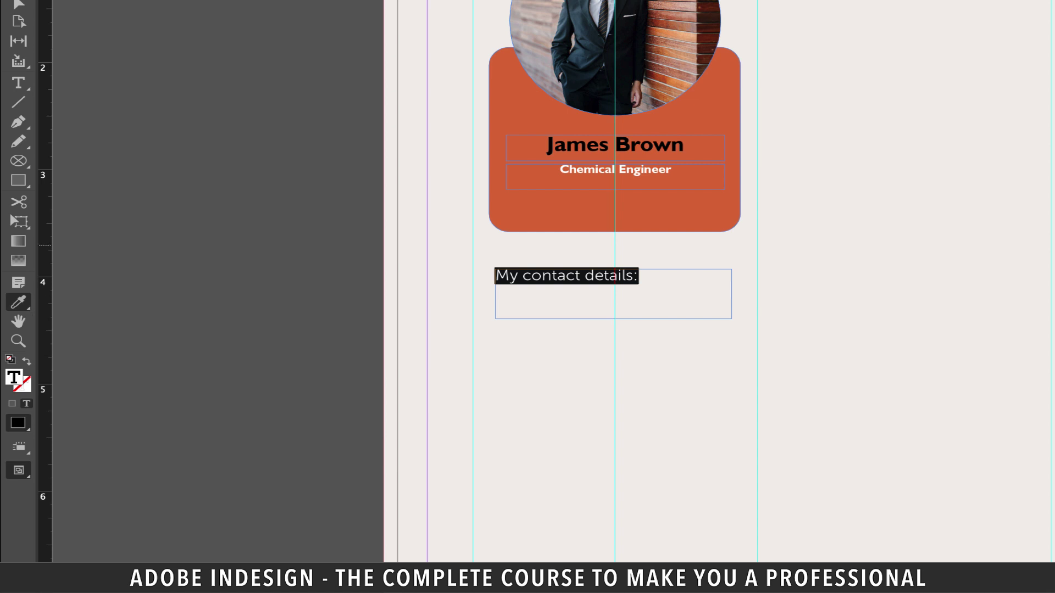
left_click(549, 206)
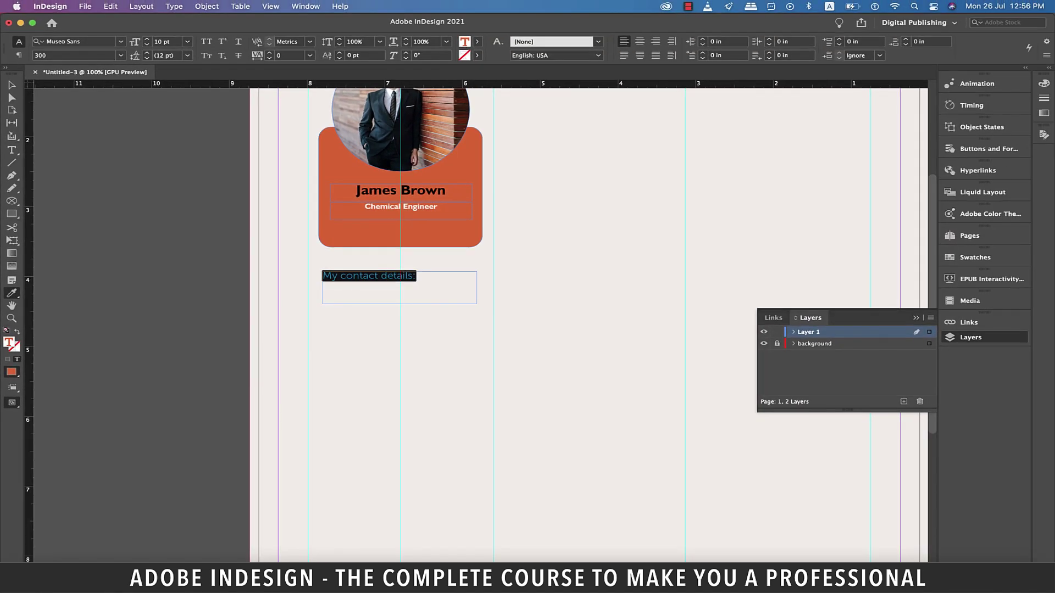
type("human")
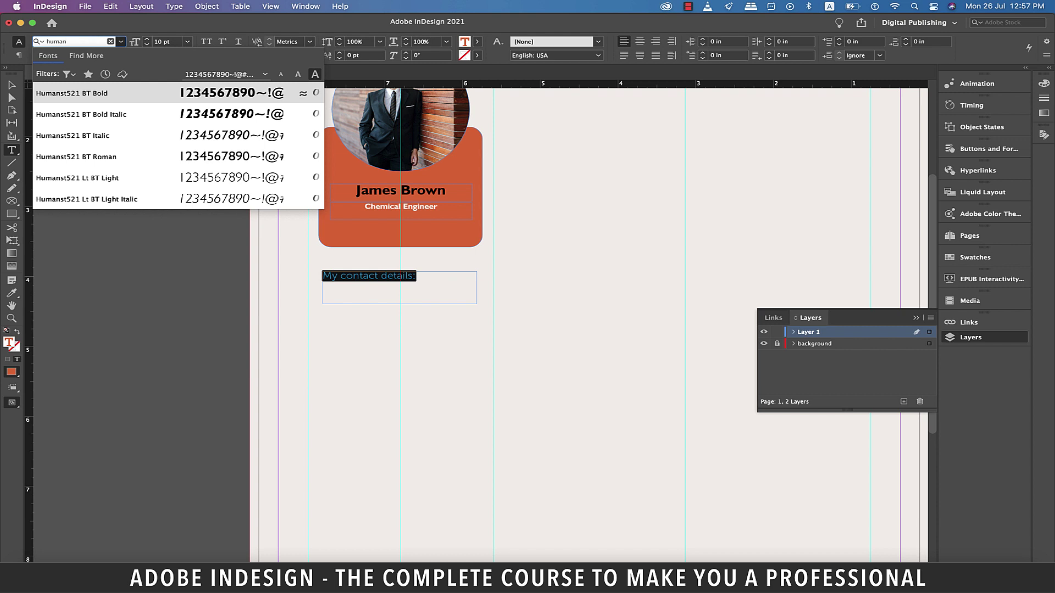
key("Return")
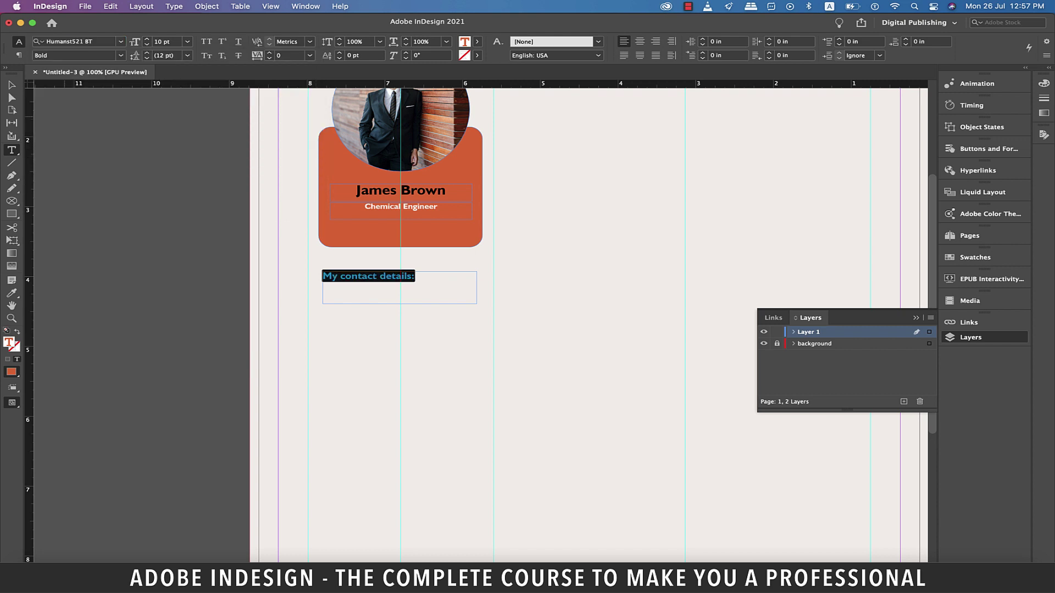
left_click(167, 41)
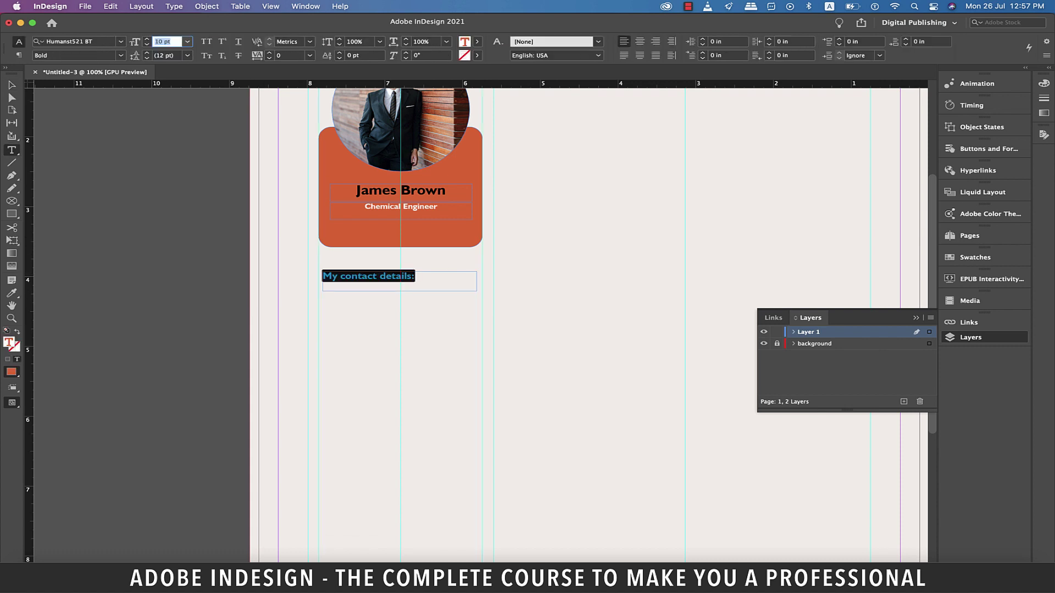
type("12")
key("Return")
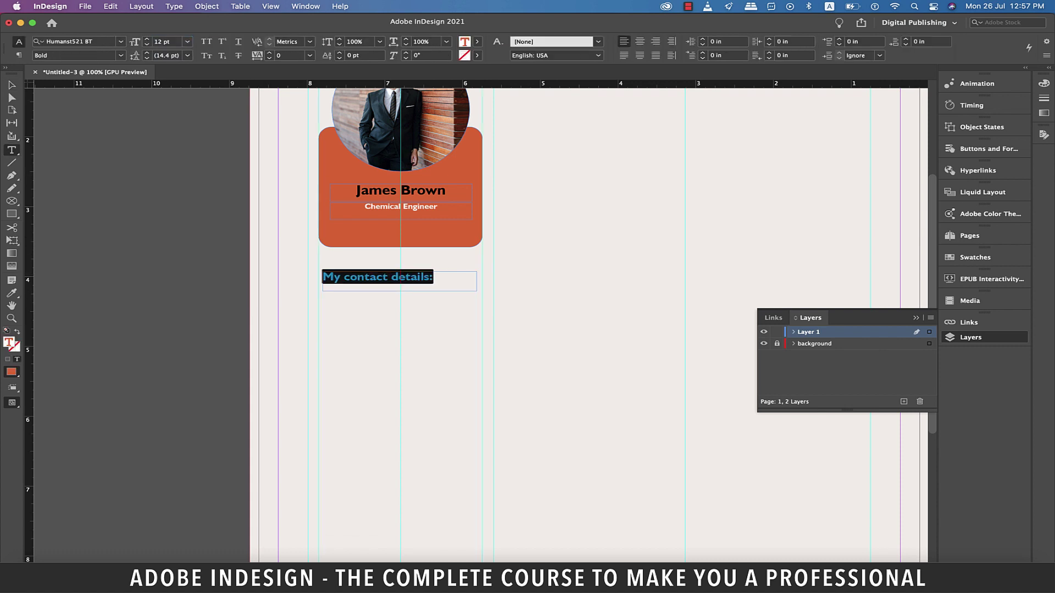
key("Escape")
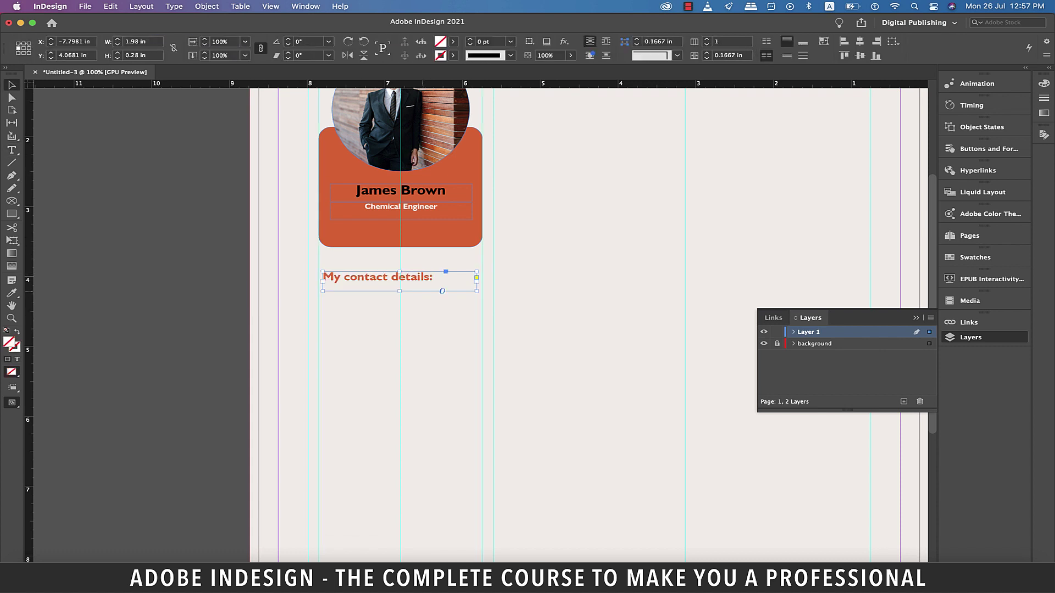
left_click_drag(384, 280, 400, 540)
Turn the copied text black and enter the Home and Mobile labels with their phone numbers
triple_click(379, 310)
left_click(477, 41)
left_click(385, 110)
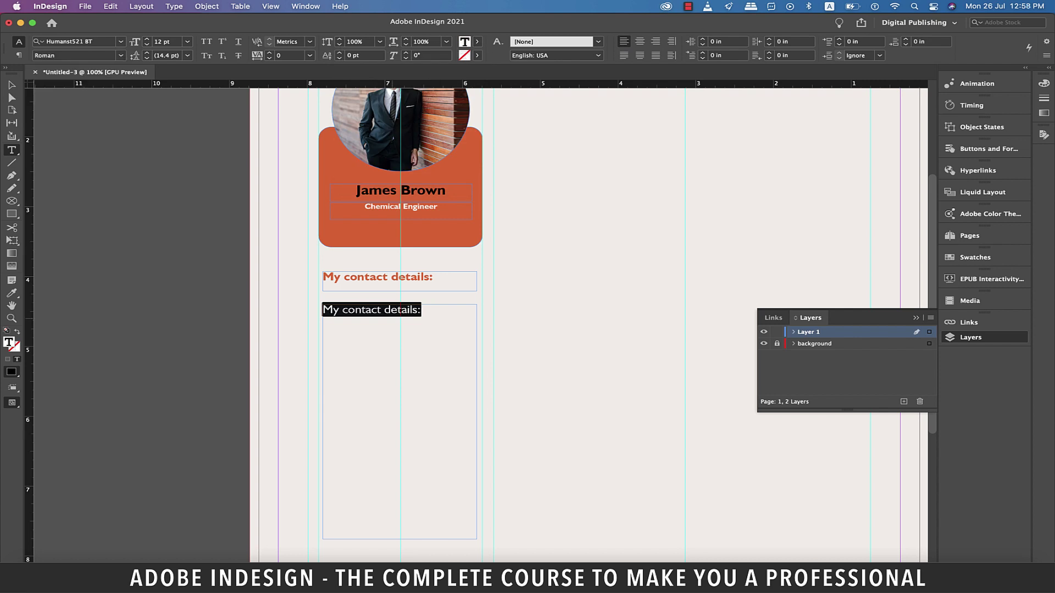
type("Home:")
key("Return")
type("+44-123456789")
key("Return")
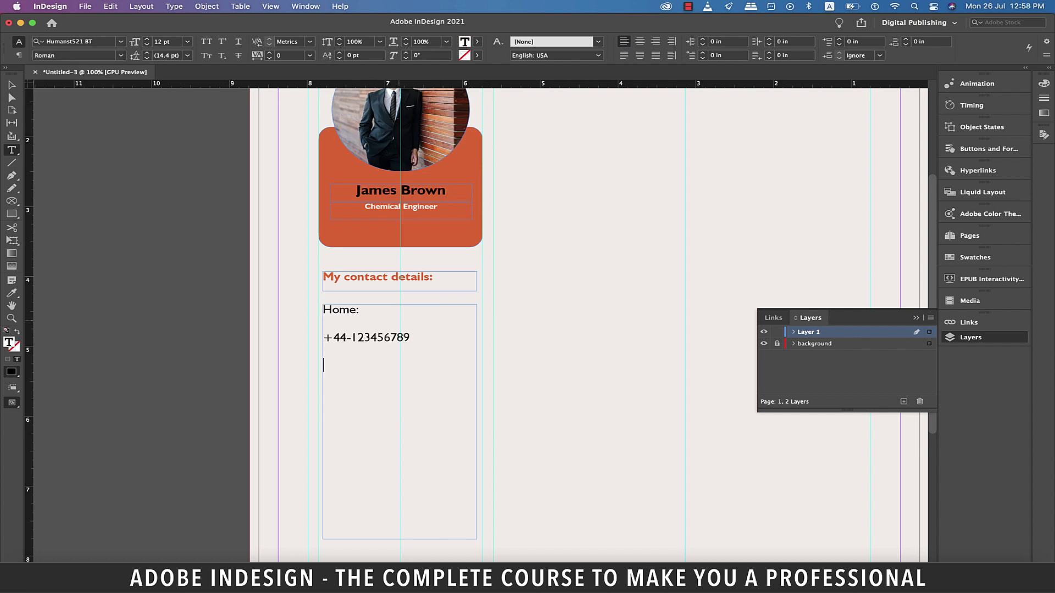
type("Mobile:")
key("Return")
type("+44-123456789")
Add E-mail and Linkedin labels followed by the e-mail address and Linkedin handle
key("Return")
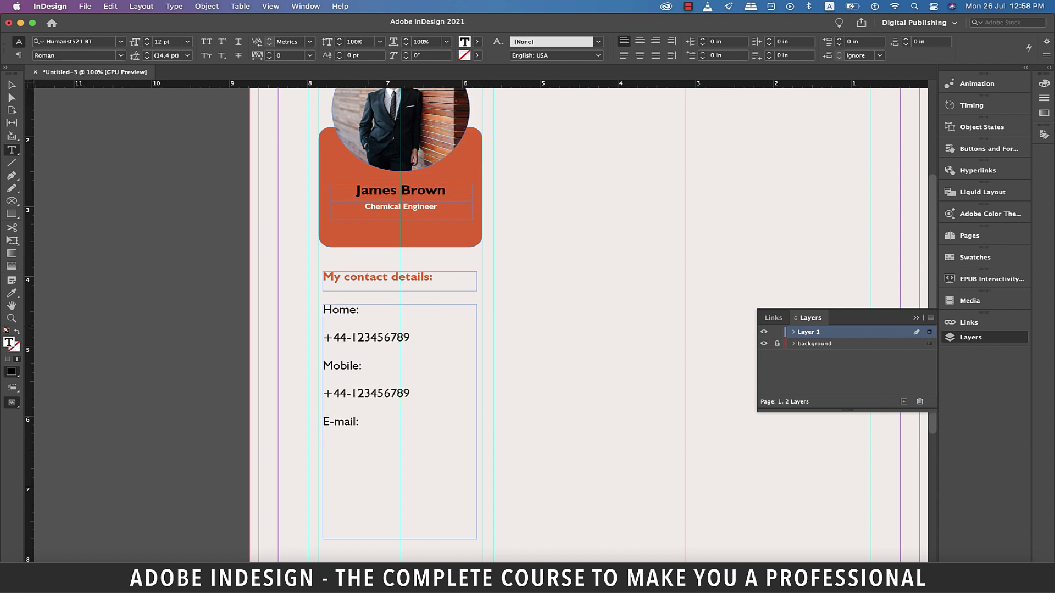
key("Return")
key("Return")
key("Return")
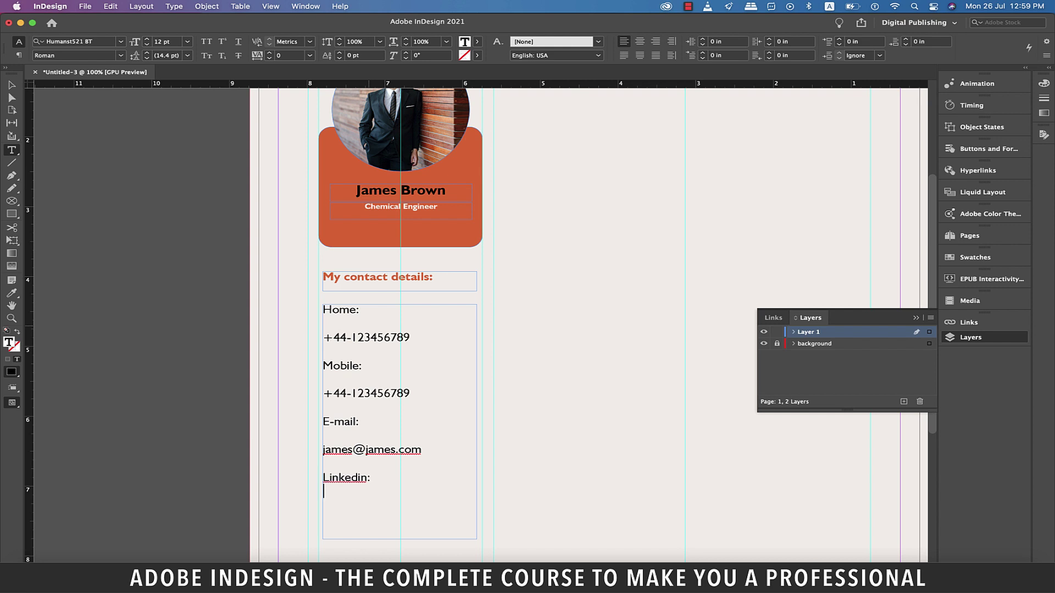
key("Escape")
Append an Address: label and the full street address at the end of the contact list
scroll(400, 324, "down", 3)
double_click(400, 367)
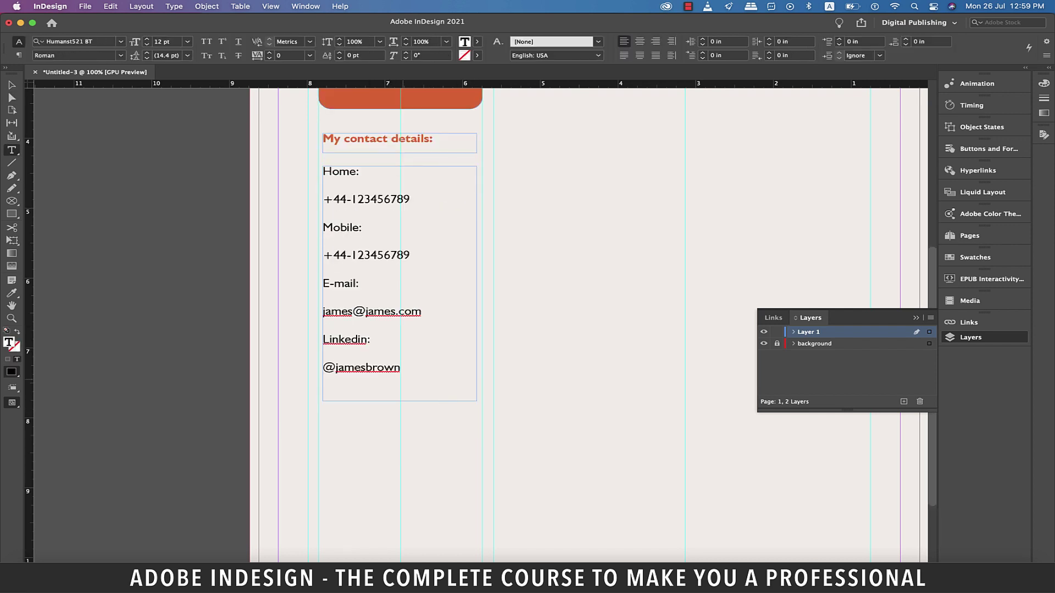
key("Return")
key("Return")
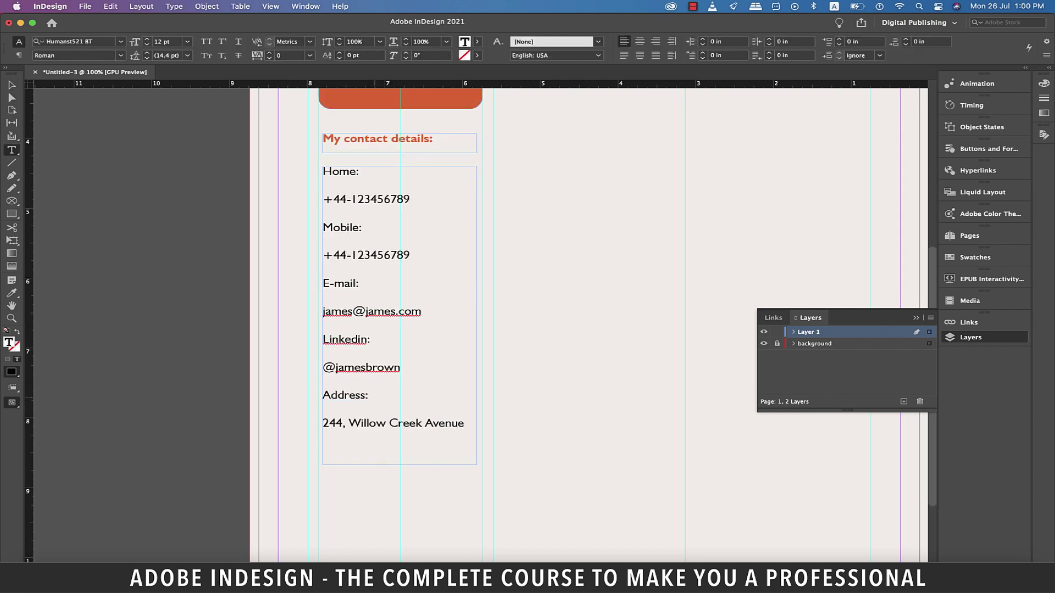
scroll(478, 324, "up", 1)
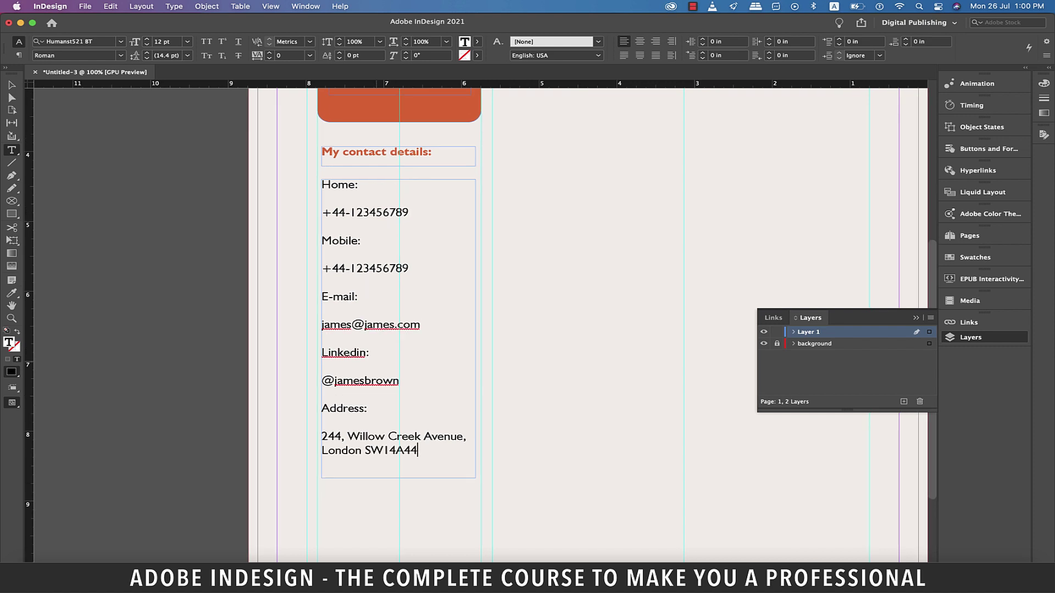
scroll(483, 322, "right", 2)
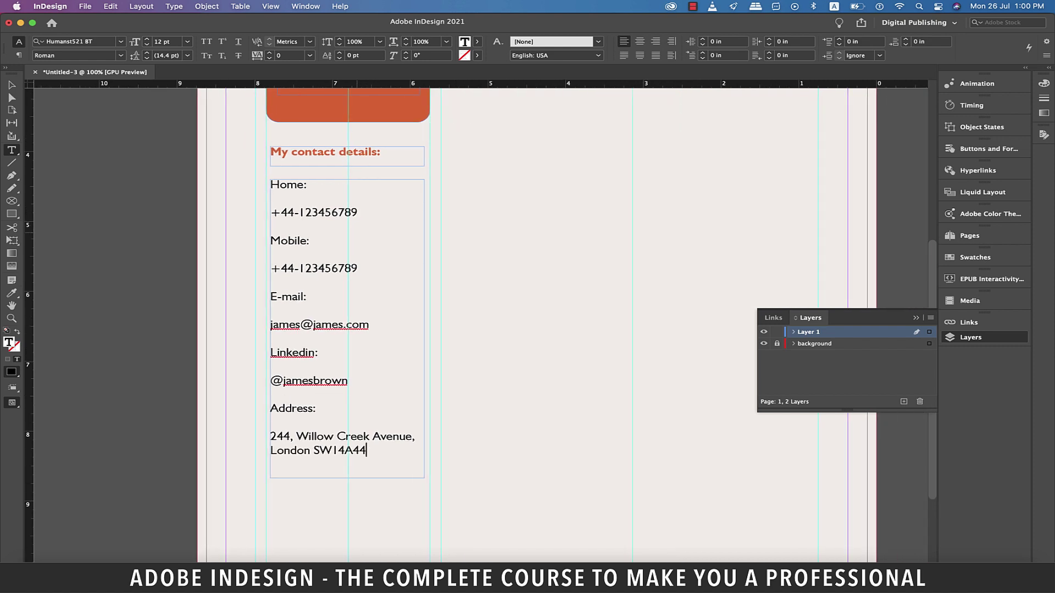
left_click_drag(366, 450, 270, 183)
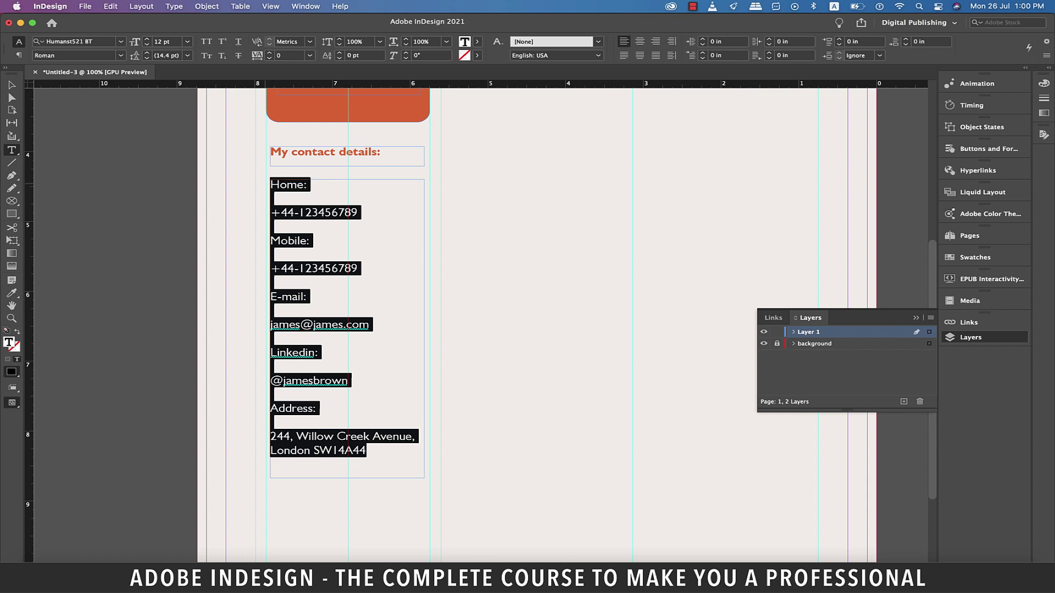
Set the contact details text to 10 pt
left_click(187, 41)
left_click(174, 100)
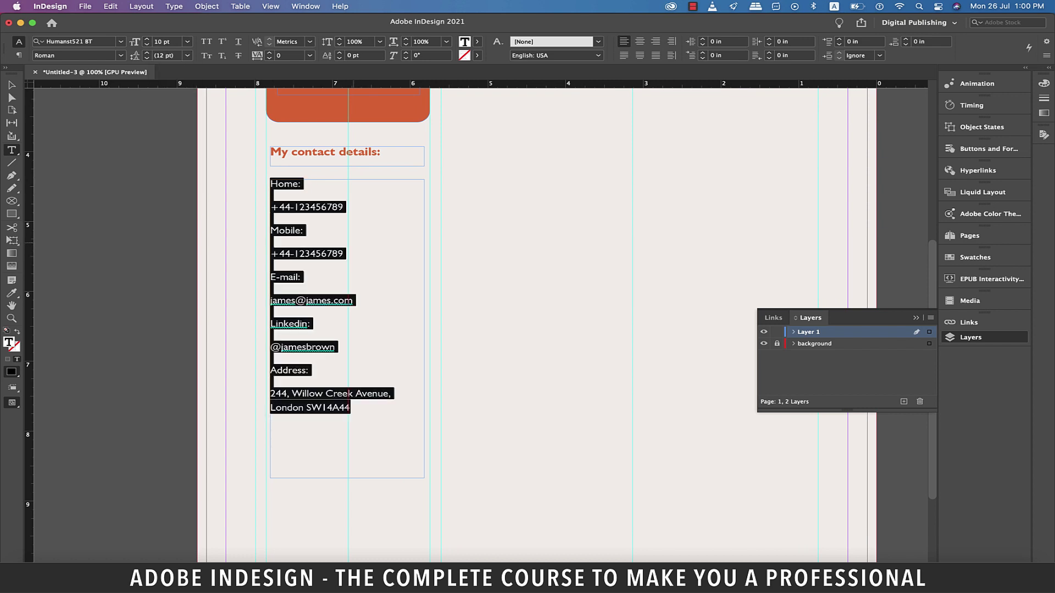
key("shift+super+a")
Make the Home:, Mobile:, E-mail:, Linkedin: and Address: labels Bold
triple_click(300, 183)
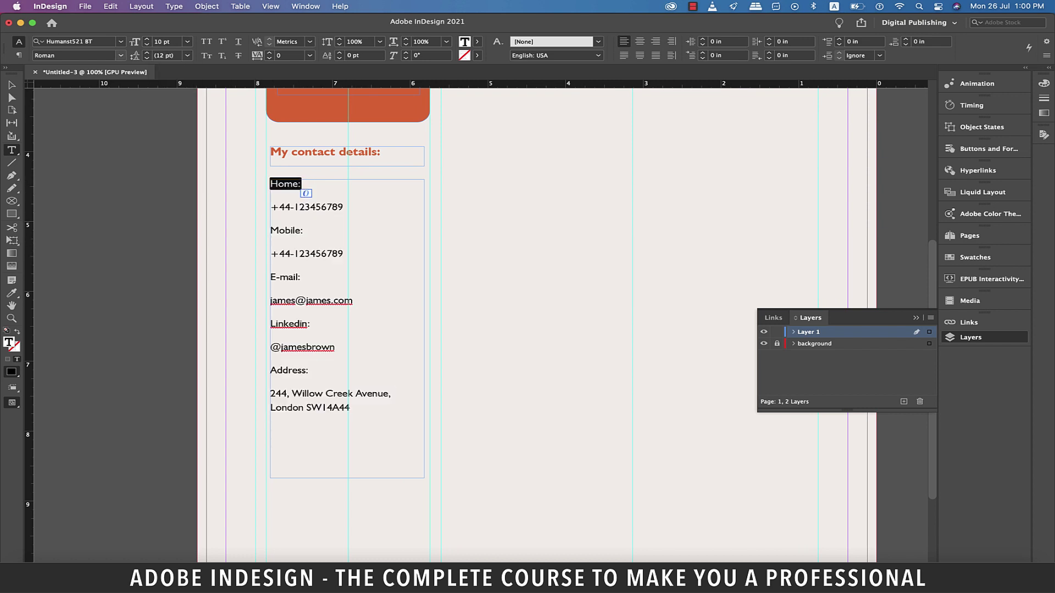
left_click(119, 56)
left_click(52, 89)
triple_click(286, 230)
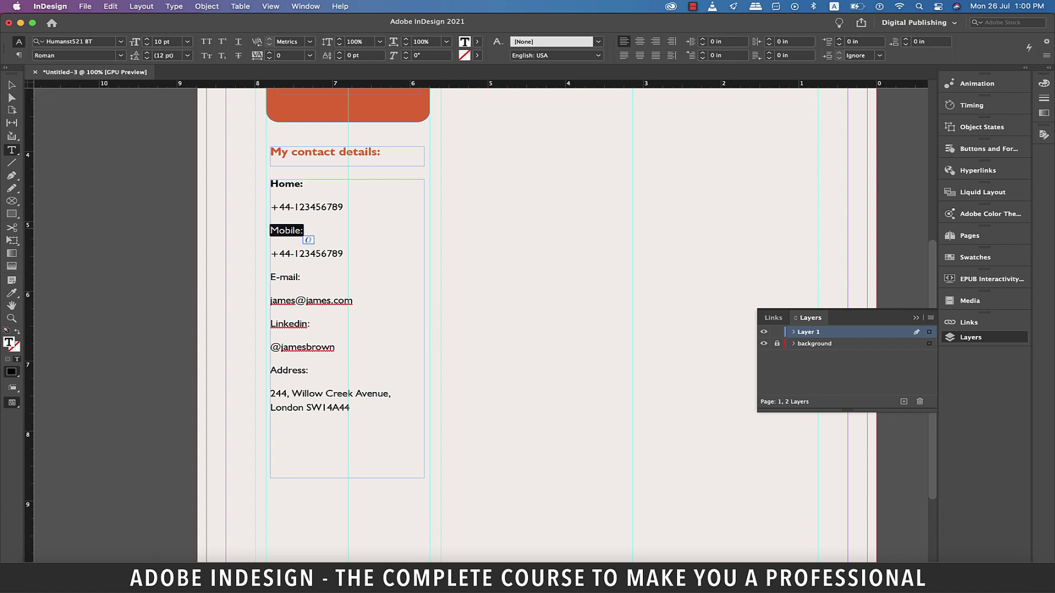
left_click(119, 55)
left_click(53, 89)
triple_click(285, 276)
left_click(120, 55)
left_click(52, 89)
triple_click(291, 324)
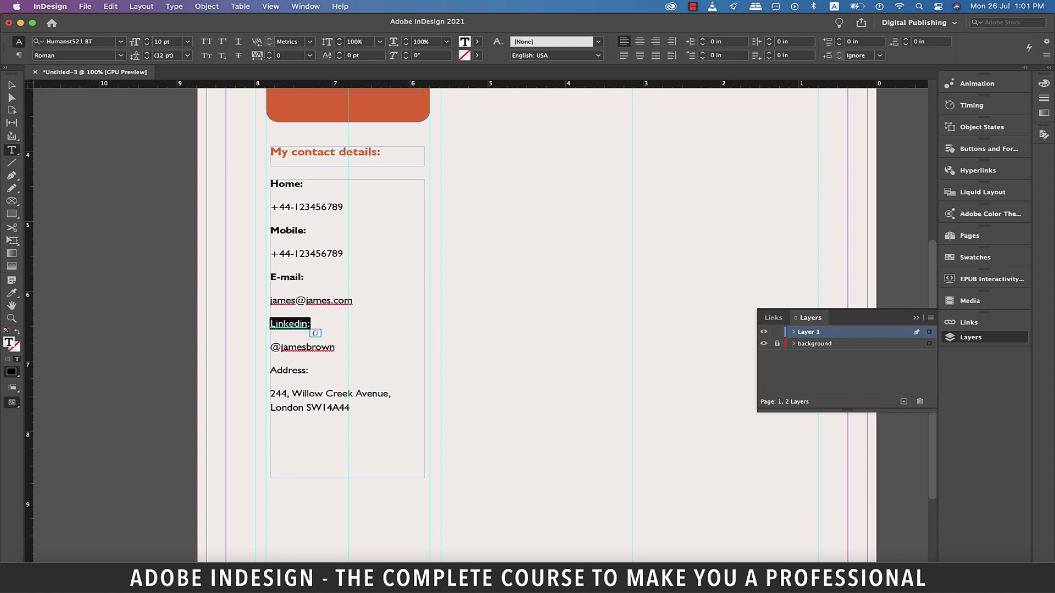
left_click(120, 56)
left_click(53, 89)
triple_click(289, 369)
left_click(119, 55)
left_click(52, 89)
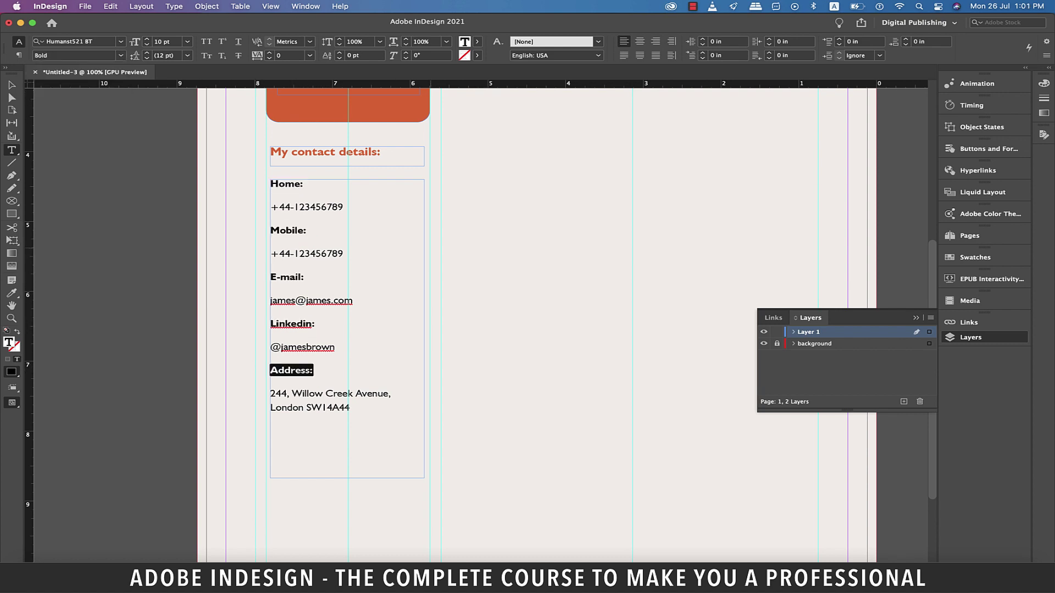
Zoom out to the whole page and view it in Preview mode
key("Escape")
key("super+minus")
left_click(385, 269)
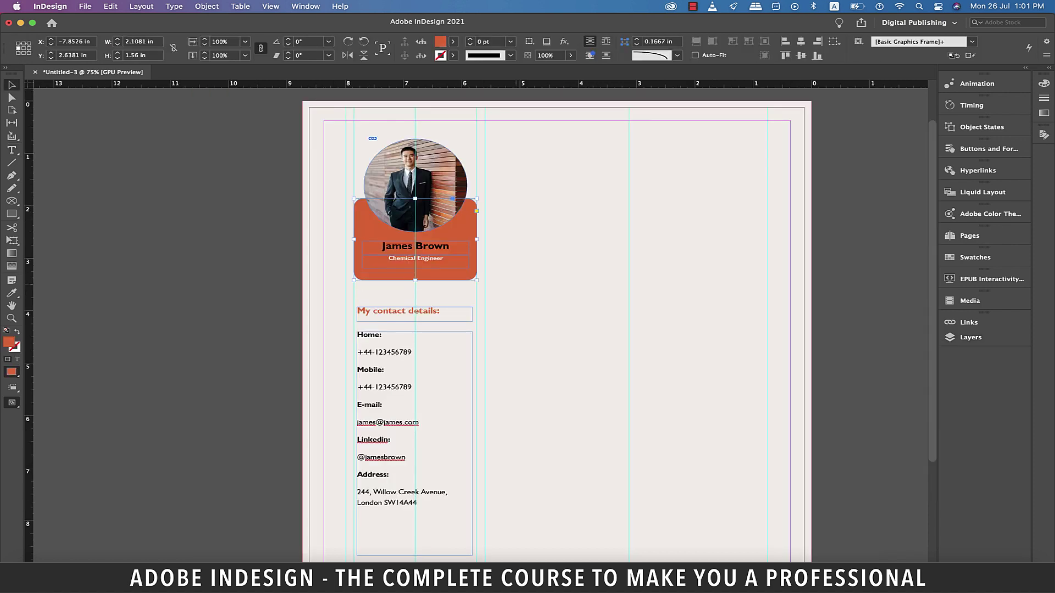
key("super+shift+a")
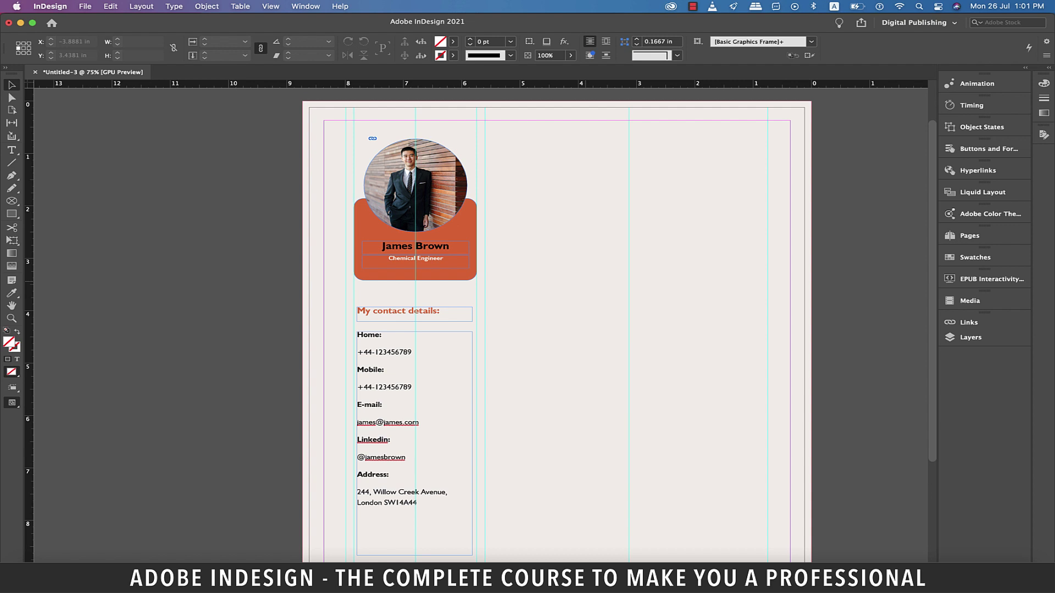
key("w")
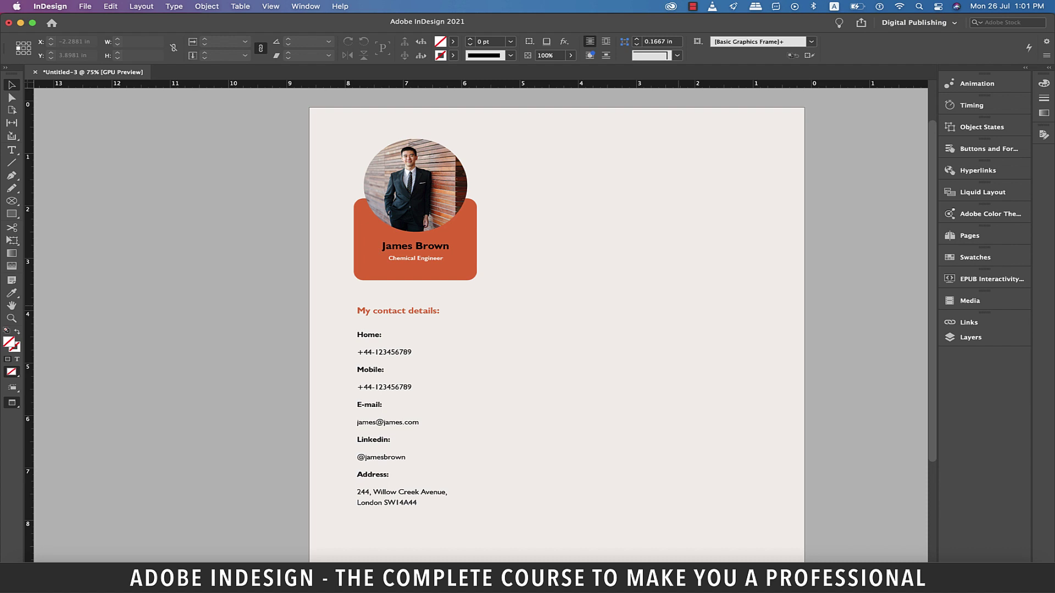
Draw a text frame on the pasteboard right of the page and fill it with placeholder text
key("w")
scroll(481, 324, "right", 5)
key("t")
left_click_drag(692, 192, 869, 499)
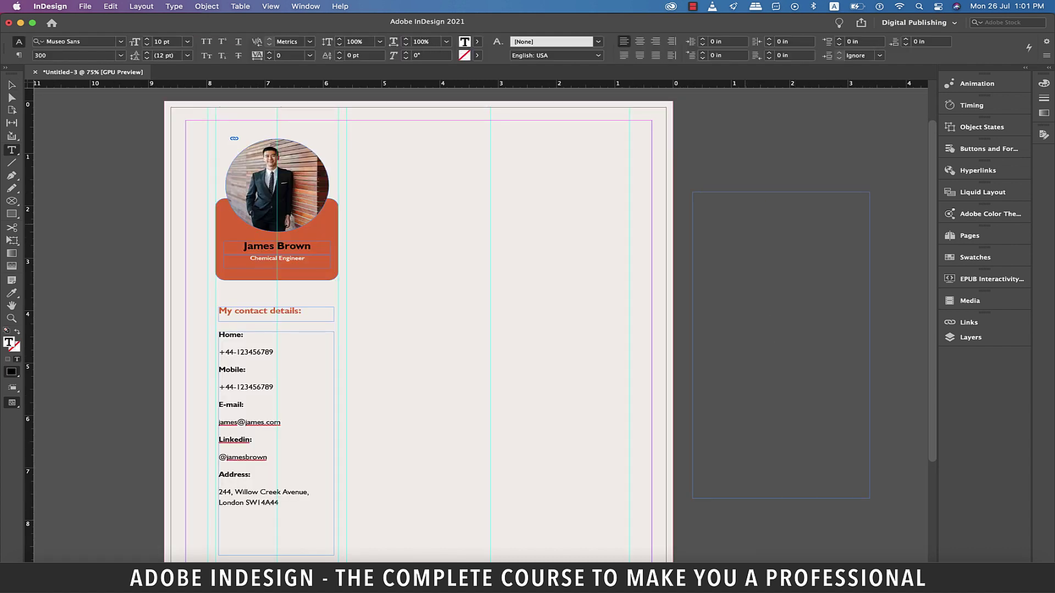
right_click(746, 208)
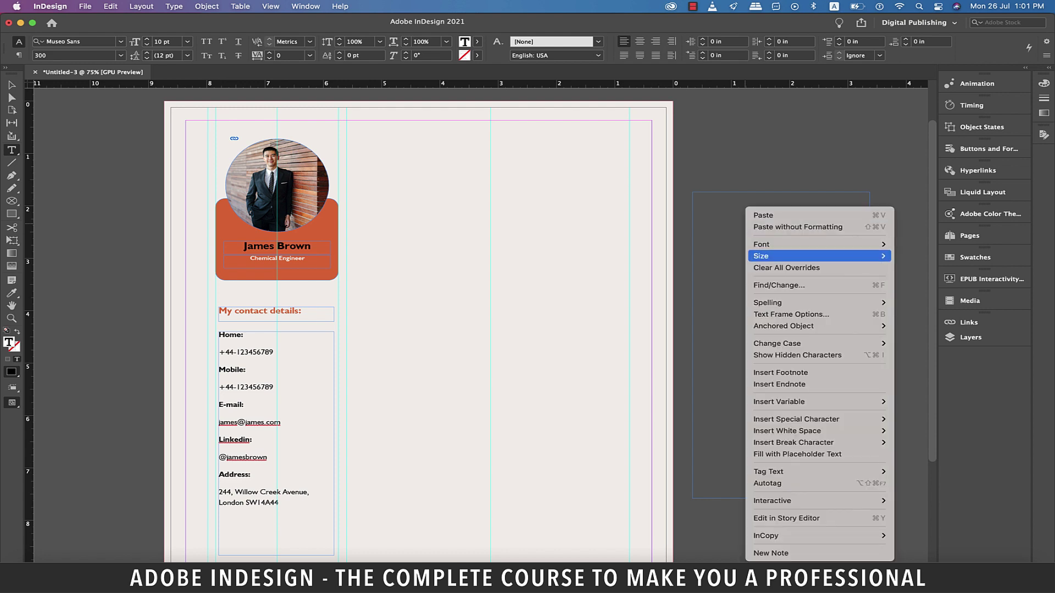
left_click(797, 453)
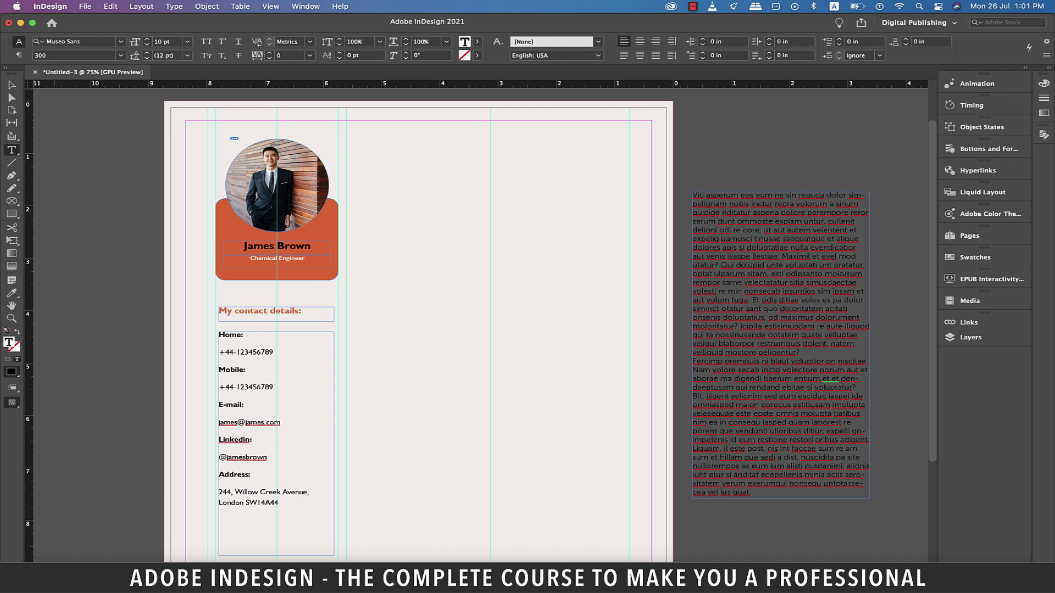
key("Escape")
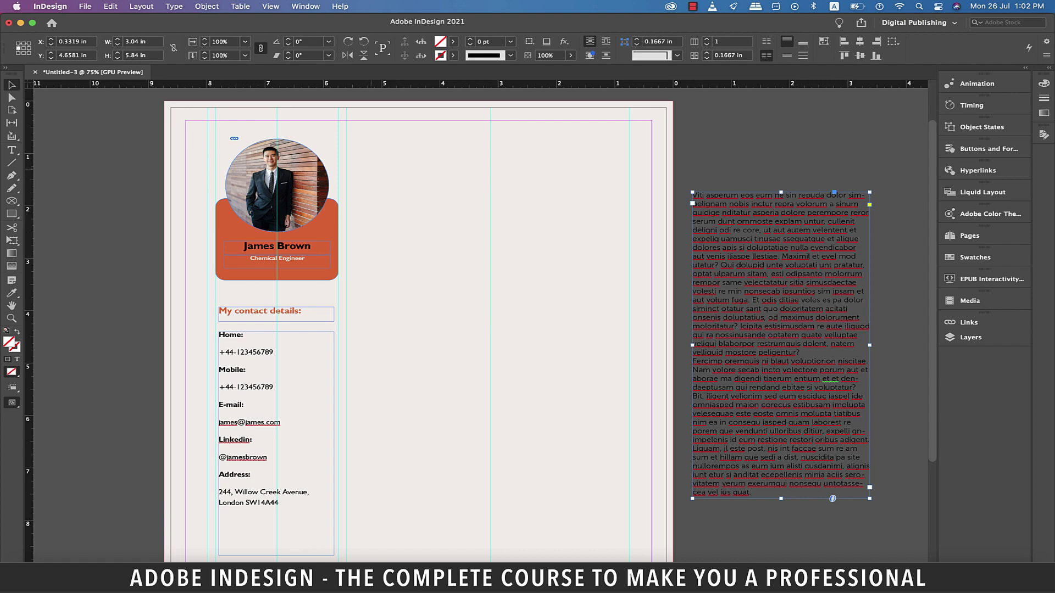
Create a paragraph style from the orange 'My contact details:' heading and name it Heading-Orange
triple_click(258, 311)
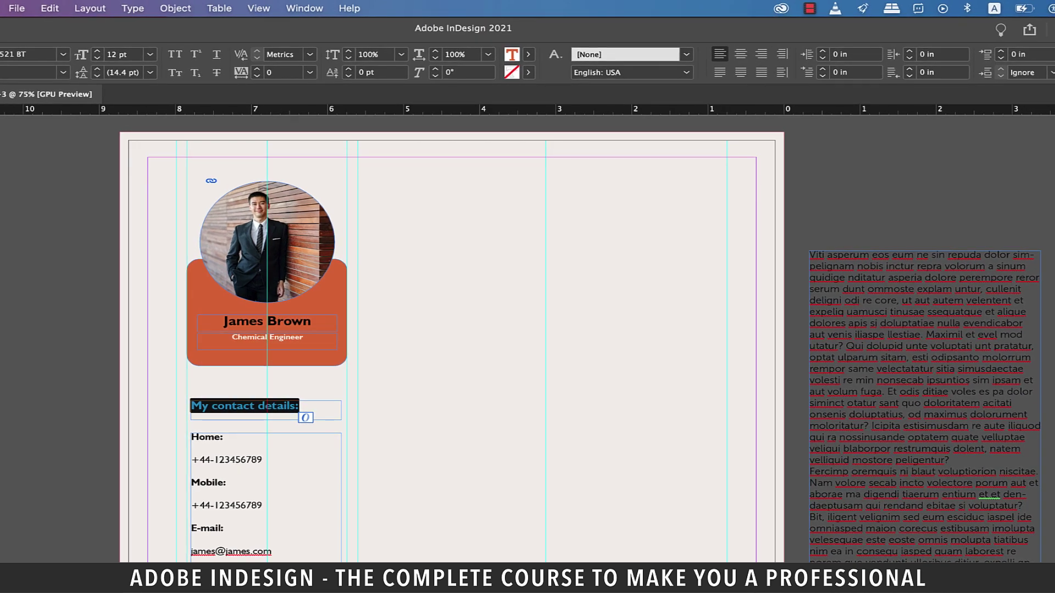
left_click(304, 7)
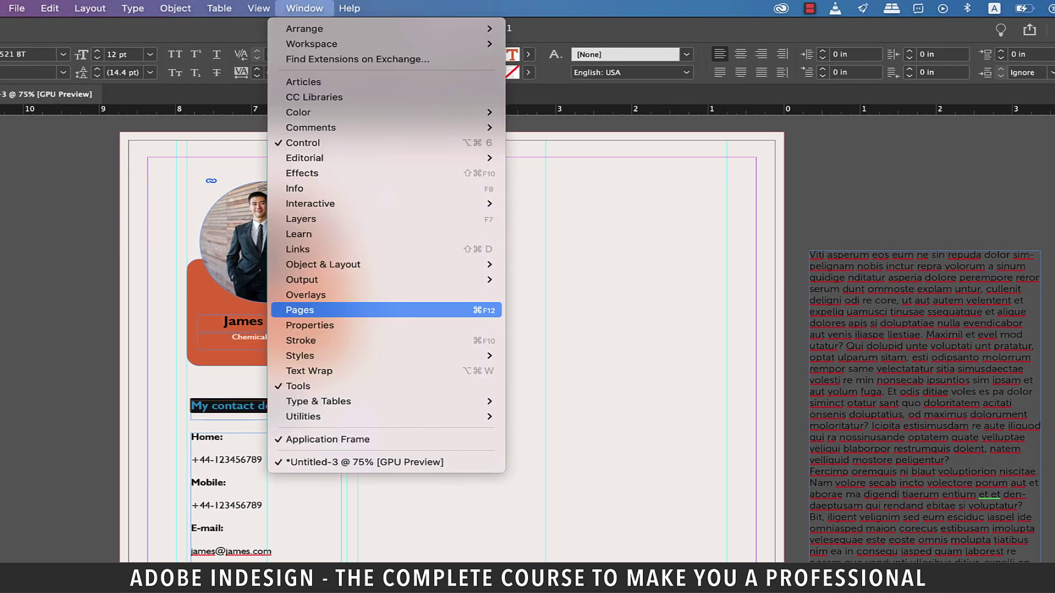
mouse_move(300, 356)
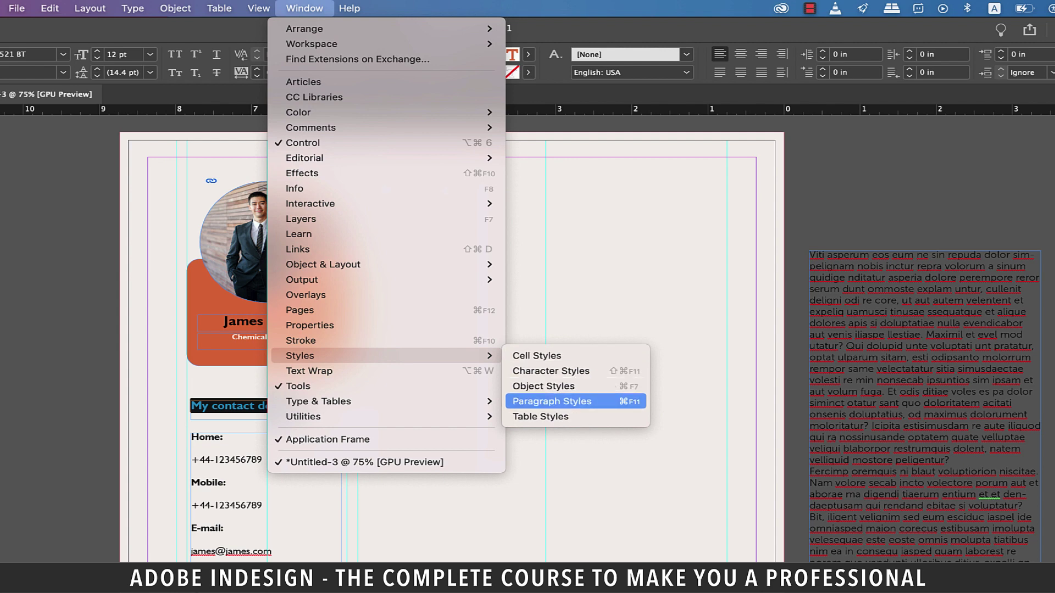
left_click(551, 401)
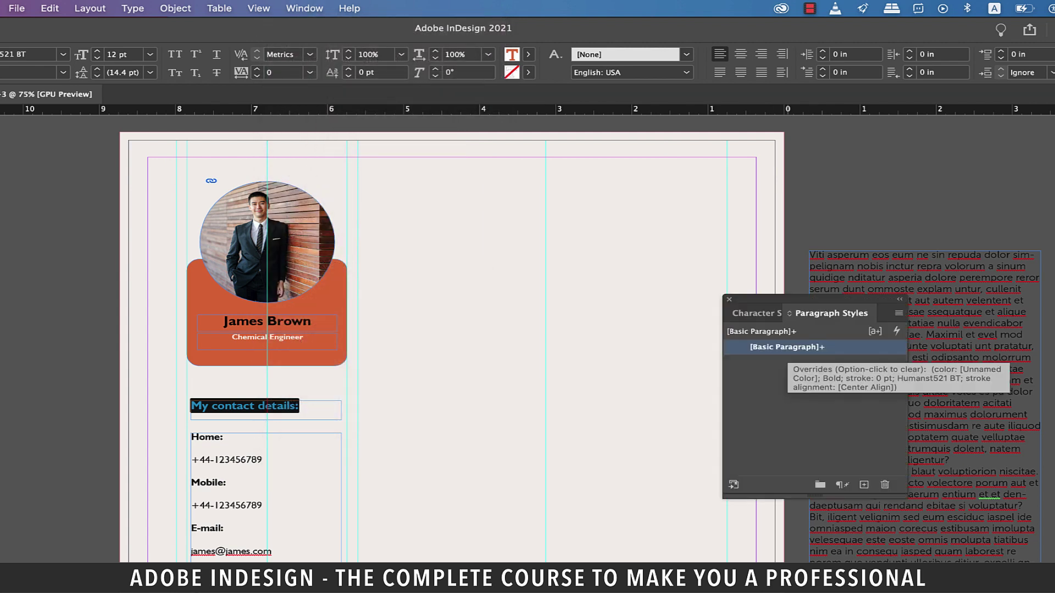
left_click(863, 485)
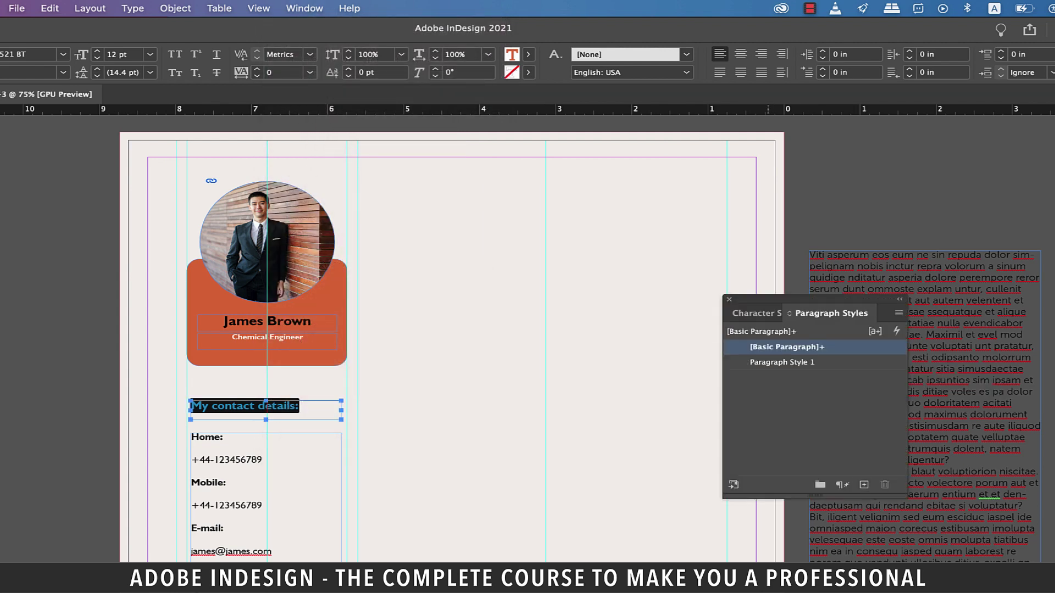
left_click(784, 362)
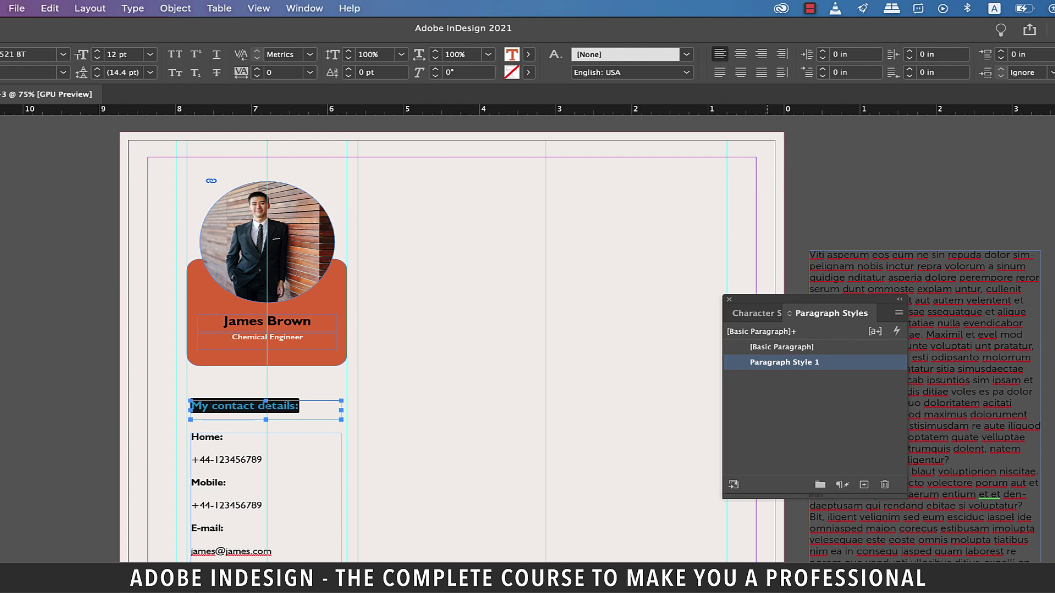
double_click(784, 362)
type("Heading-Ora")
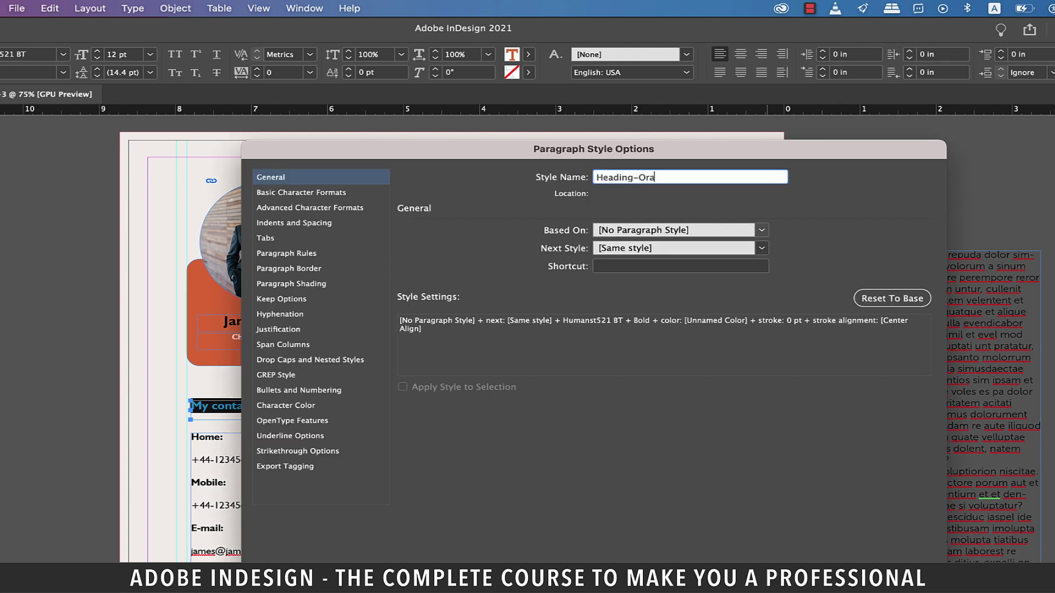
type("nge")
key("Return")
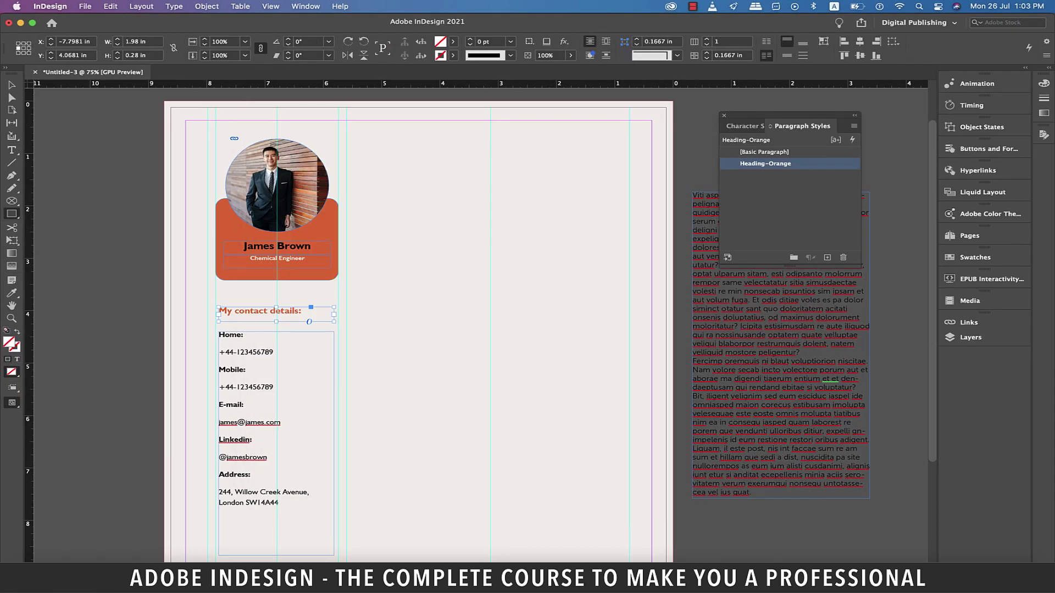
Add a horizontal and a vertical guide and draw a rectangle frame right of the orange panel
left_click_drag(385, 84, 385, 198)
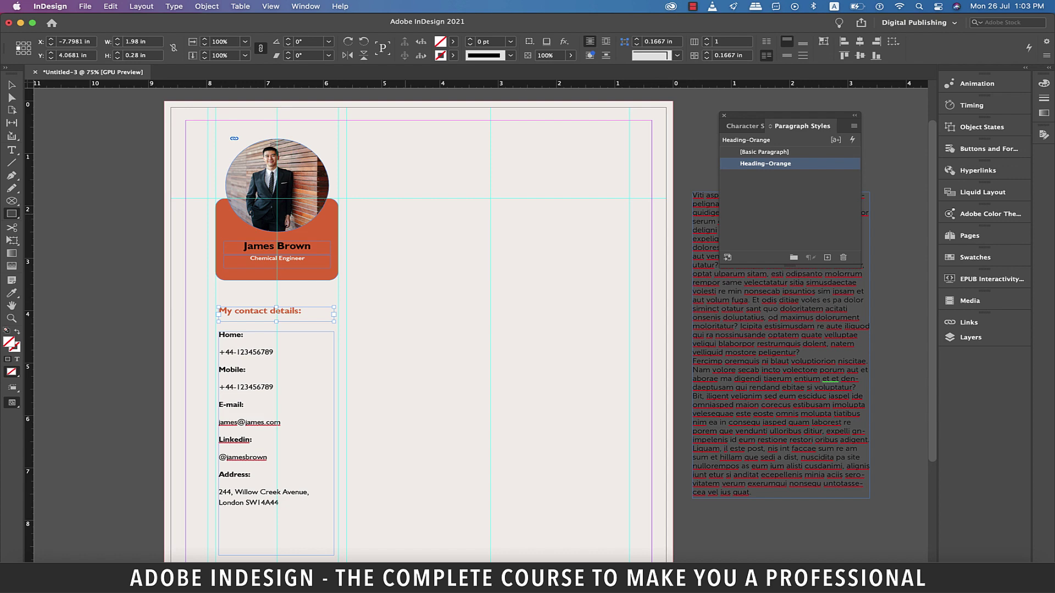
key("super+equal")
key("super+equal")
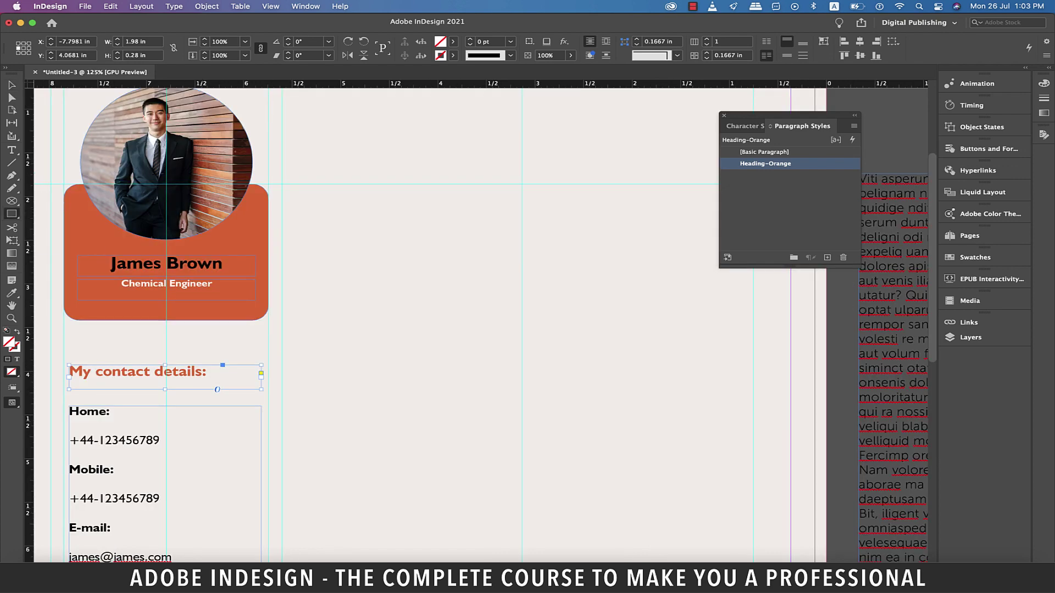
left_click(11, 214)
left_click(61, 226)
left_click_drag(281, 184, 522, 377)
key("z")
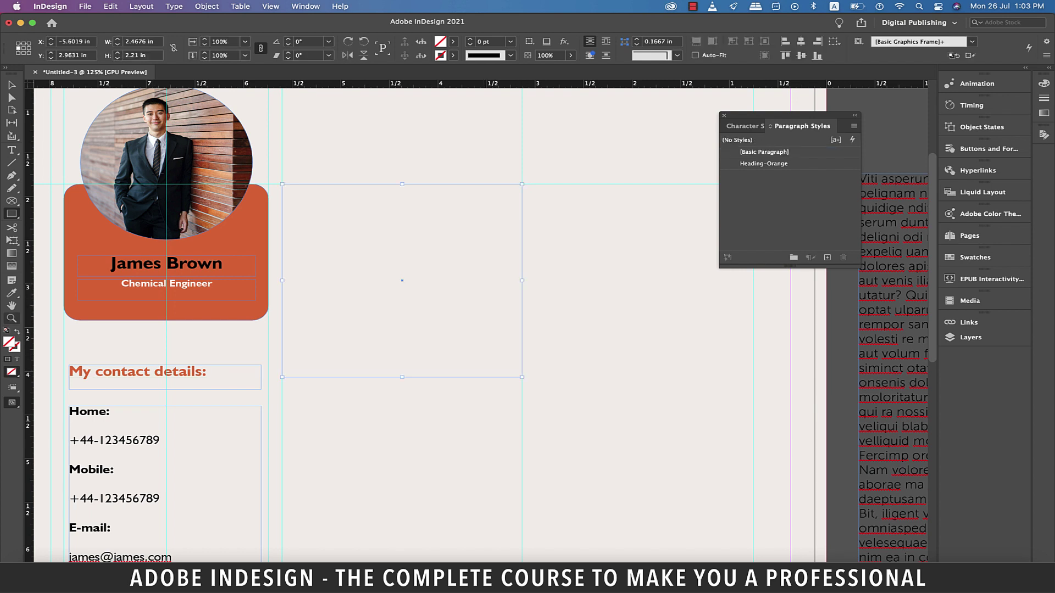
left_click_drag(29, 440, 402, 439)
key("v")
key("super+shift+a")
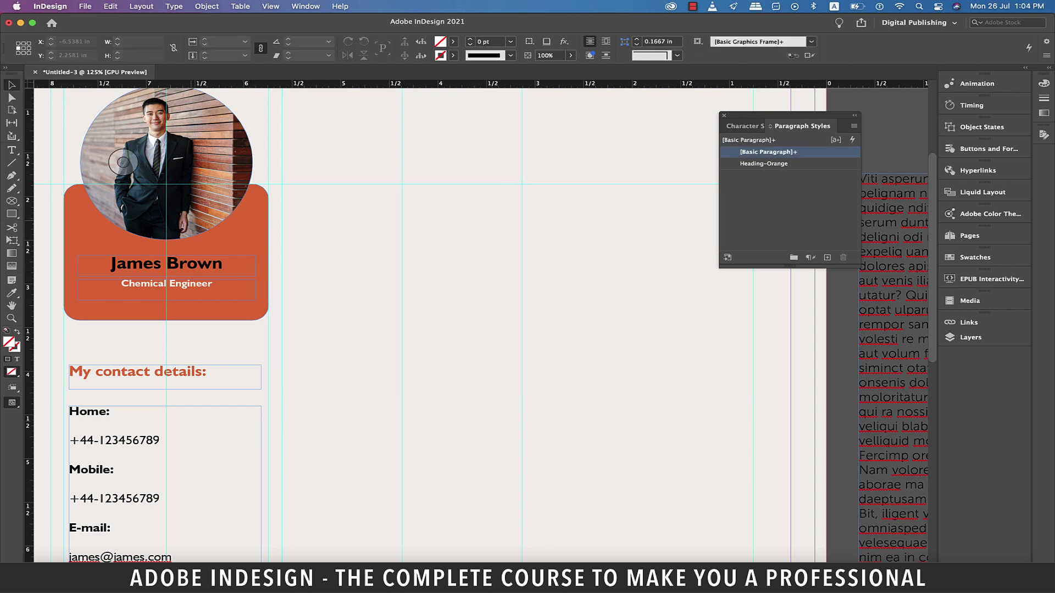
Duplicate the orange rounded panel to the right and fill the copy with [Paper] white
left_click(165, 308)
key("super+=")
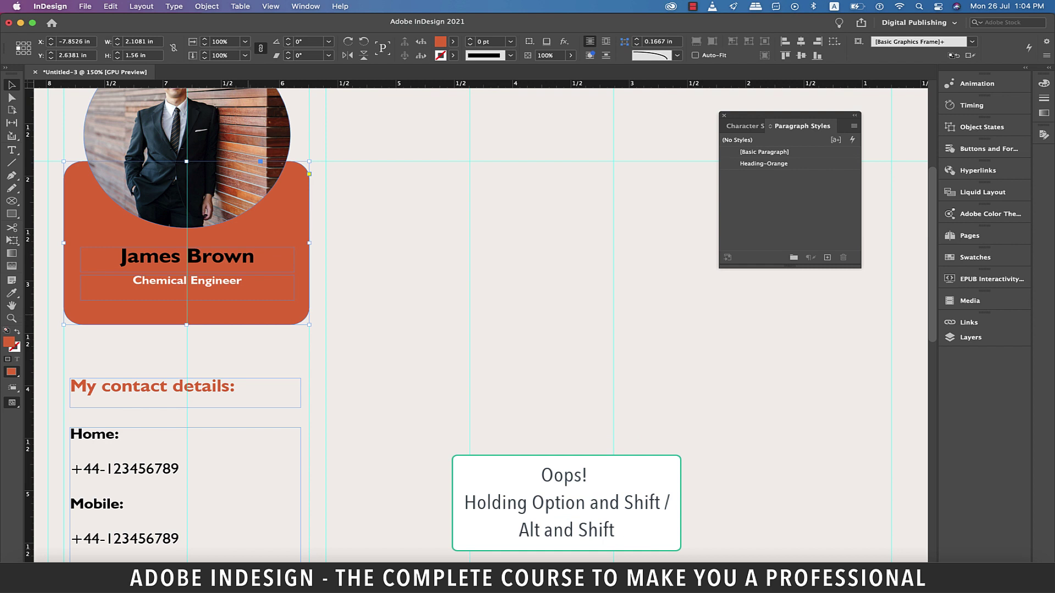
left_click_drag(165, 308, 447, 308)
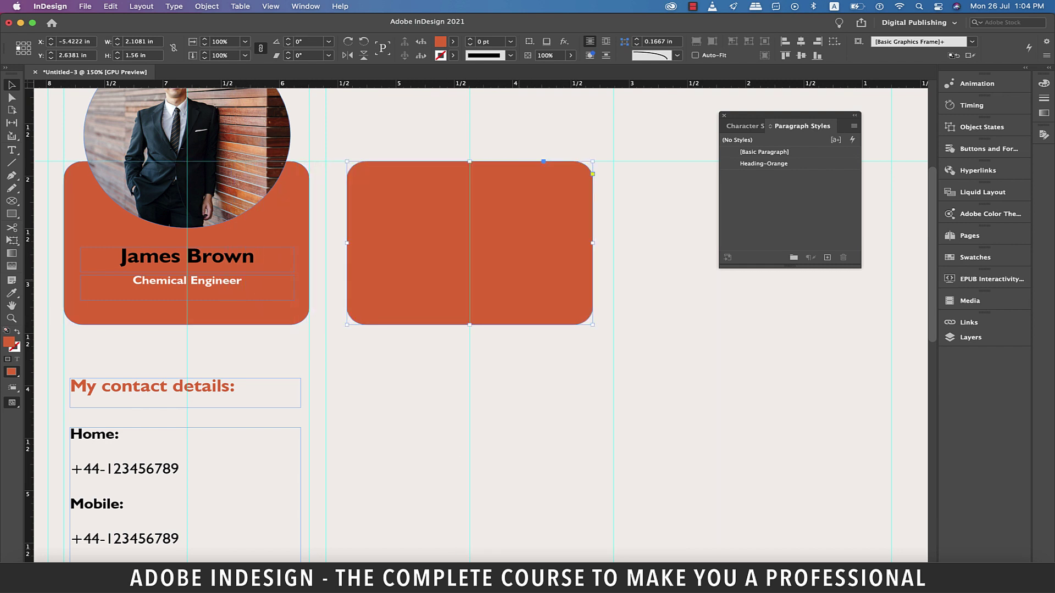
left_click(452, 42)
left_click(350, 97)
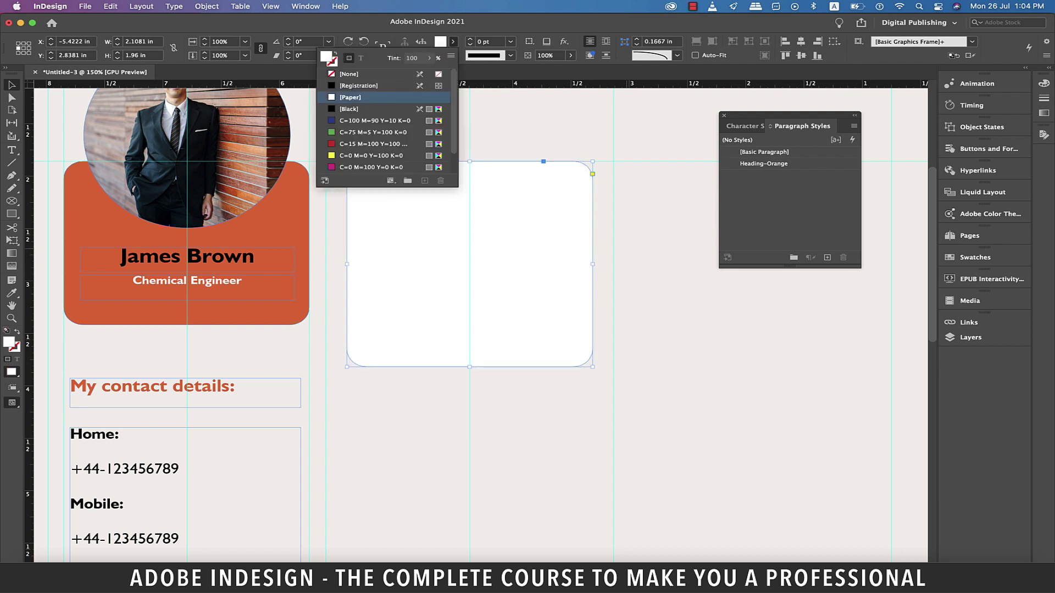
left_click(154, 387)
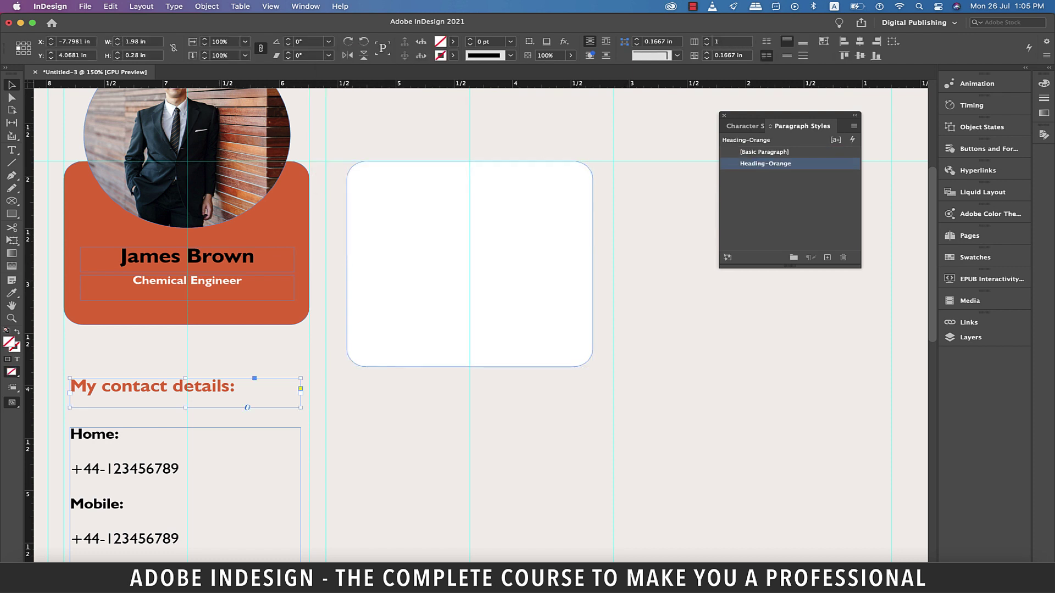
Copy the contact heading into the top of the white box and retype it as 'Personal Profile'
left_click_drag(154, 387, 309, 247)
left_click_drag(366, 229, 470, 186)
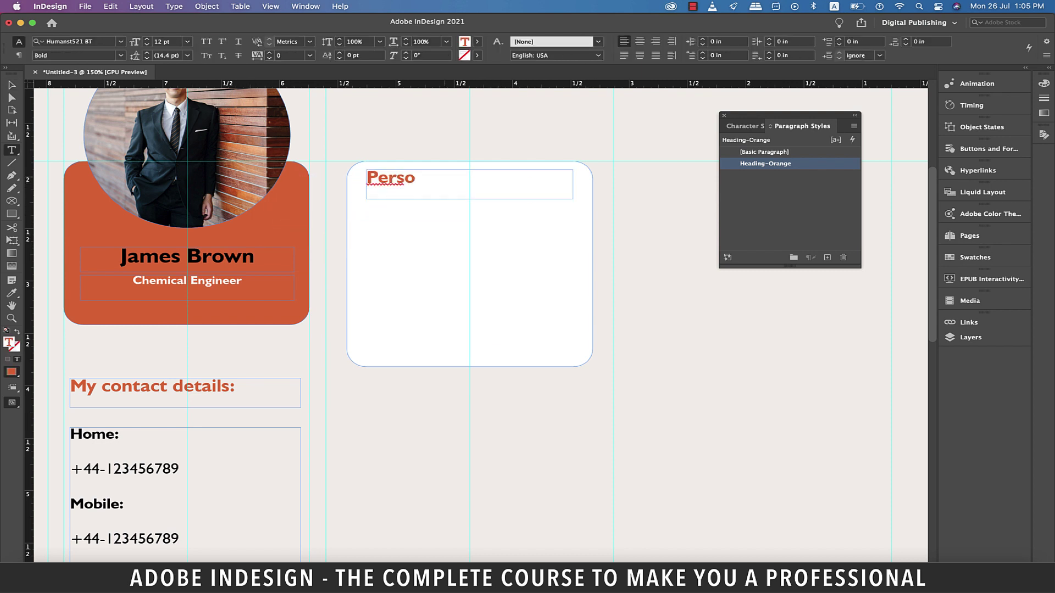
type("nal Profile")
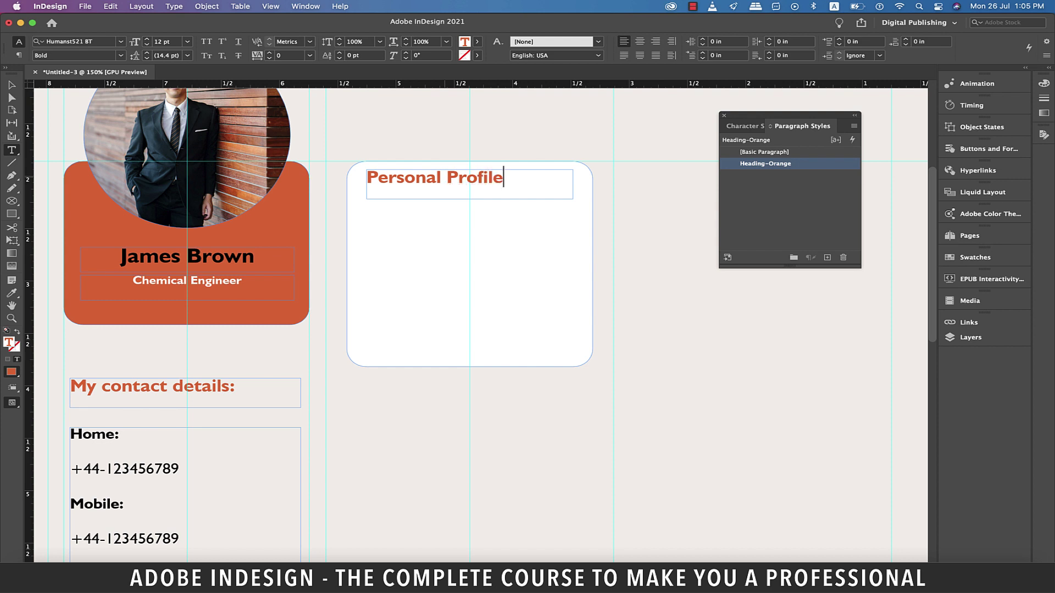
key("Escape")
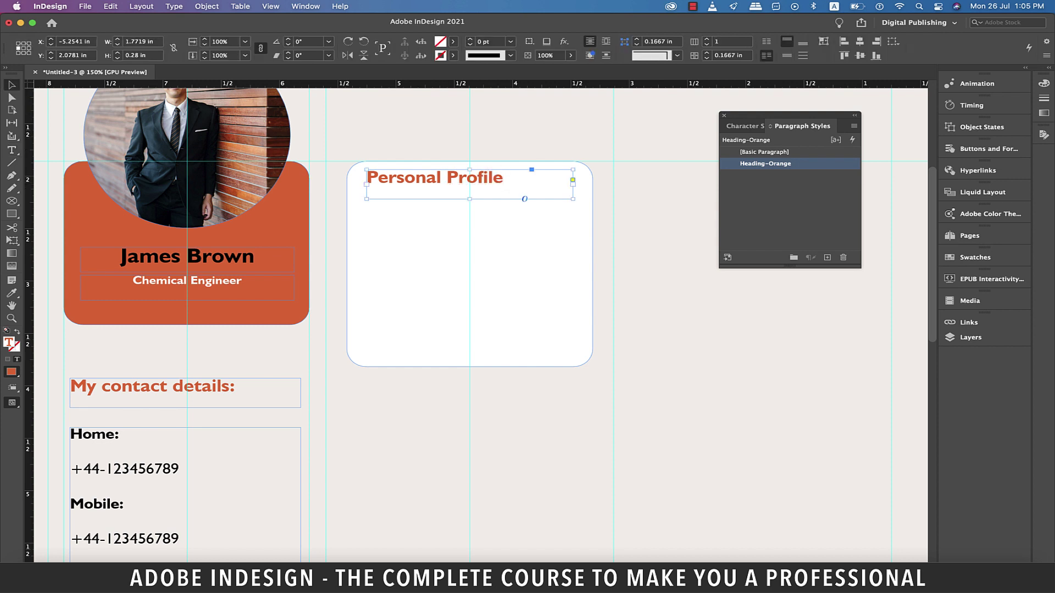
left_click_drag(469, 199, 469, 195)
scroll(456, 325, "down", 3)
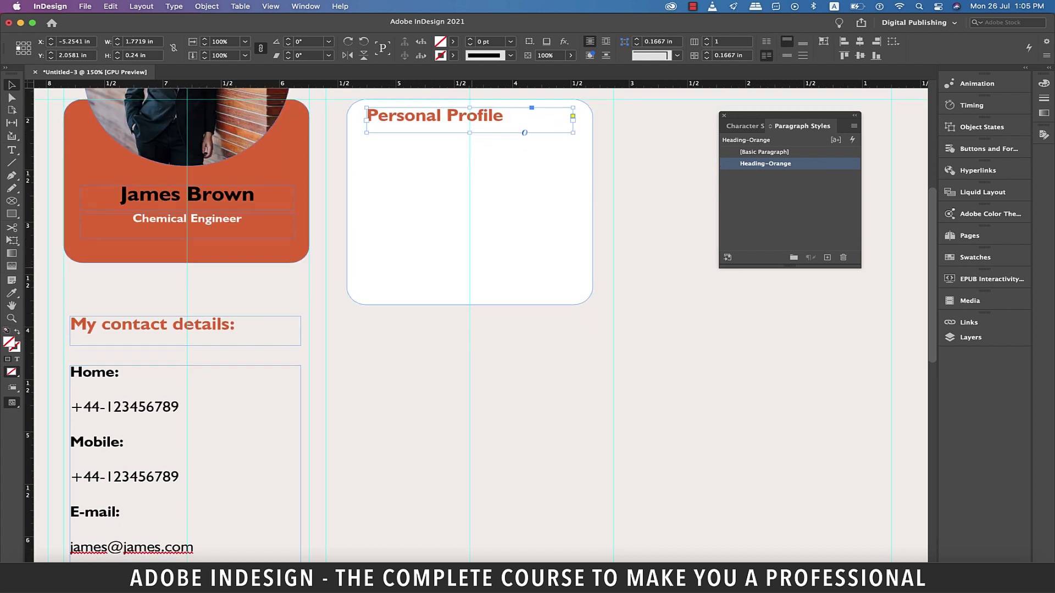
key("t")
left_click_drag(179, 377, 70, 377)
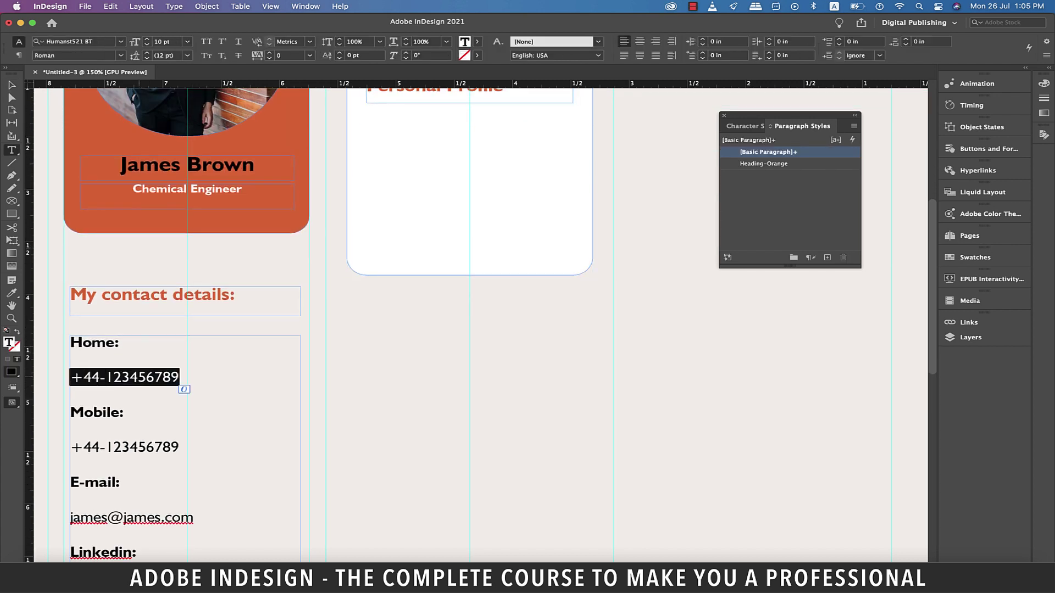
Save the selected contact text's formatting as a paragraph style named 'body text'
left_click(827, 257)
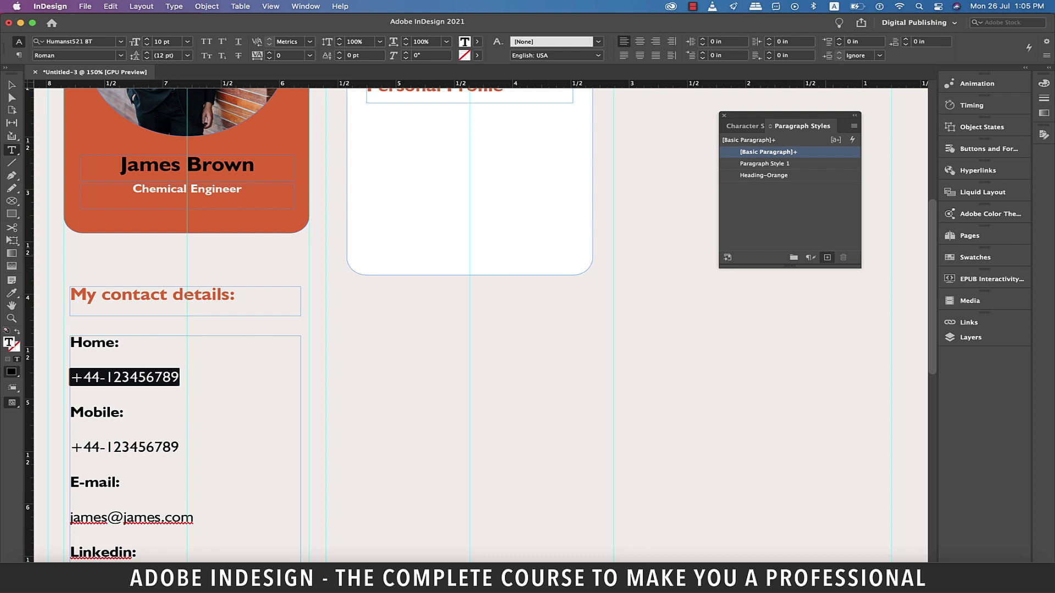
double_click(764, 163)
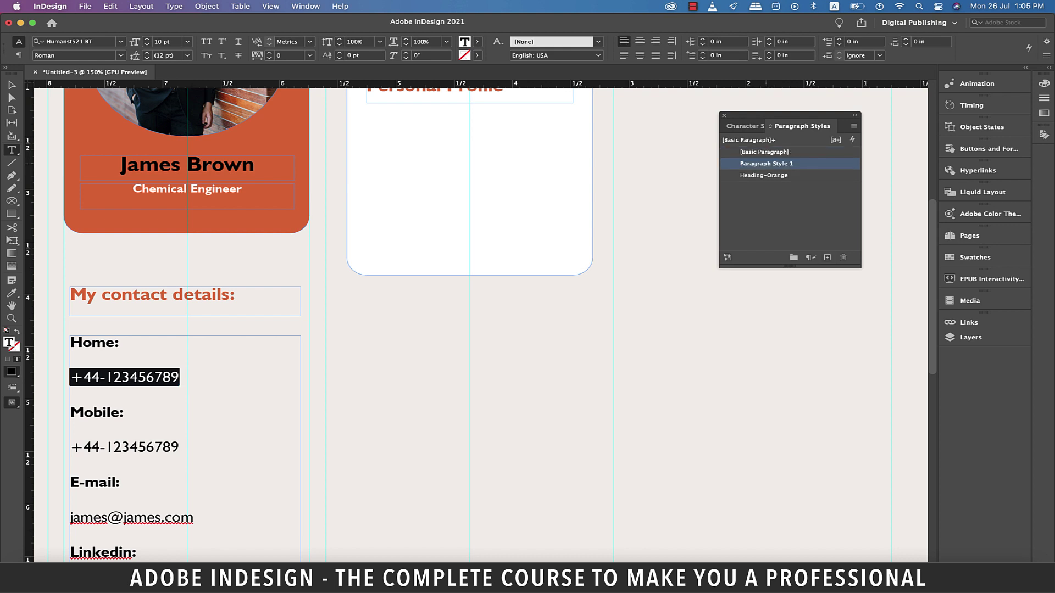
type("body text")
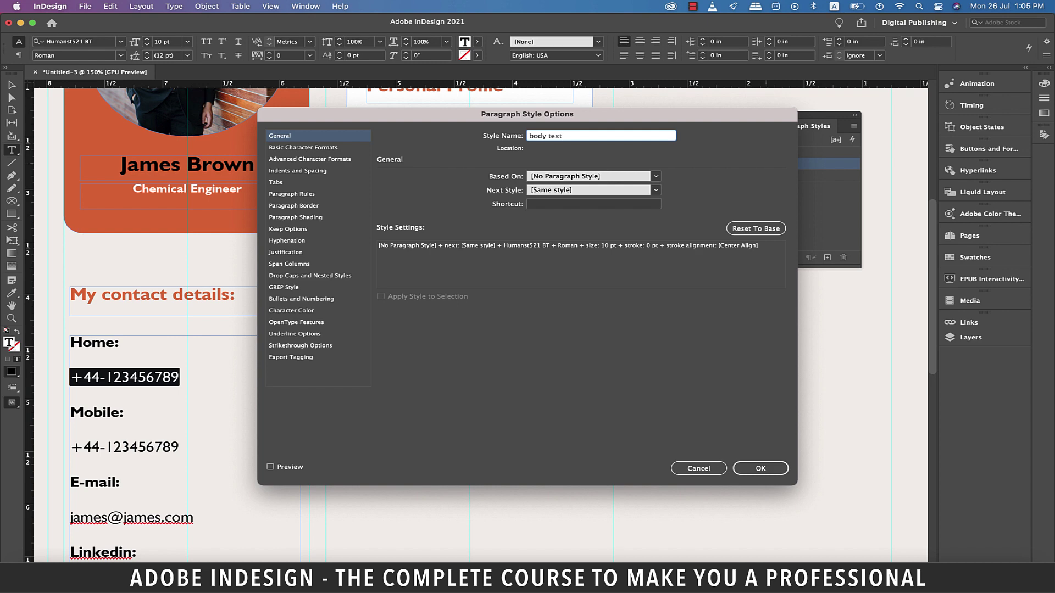
key("Return")
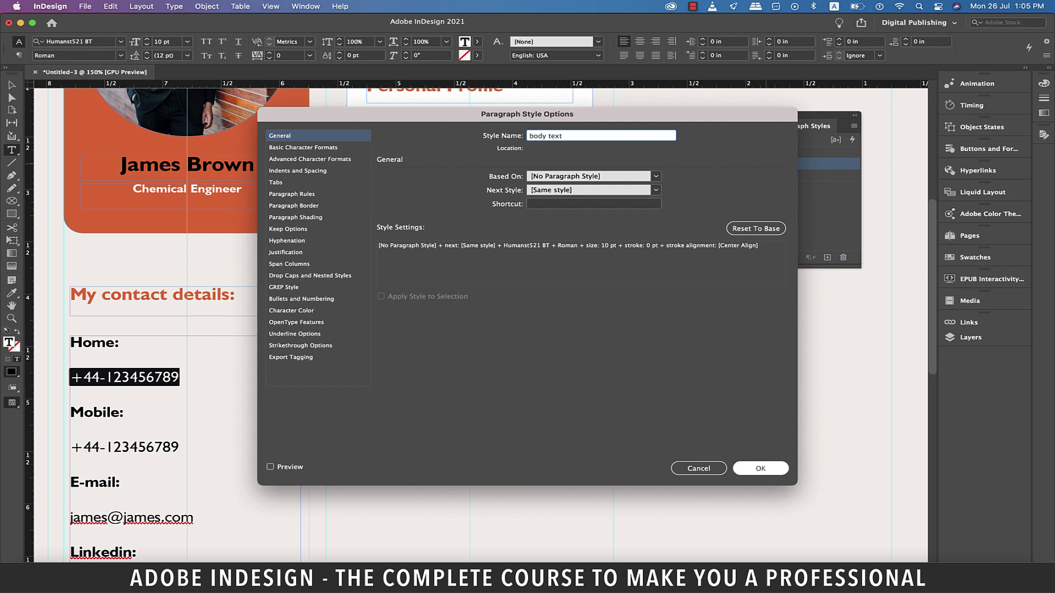
Draw an empty text frame below the Personal Profile heading inside the white box
scroll(478, 324, "up", 2)
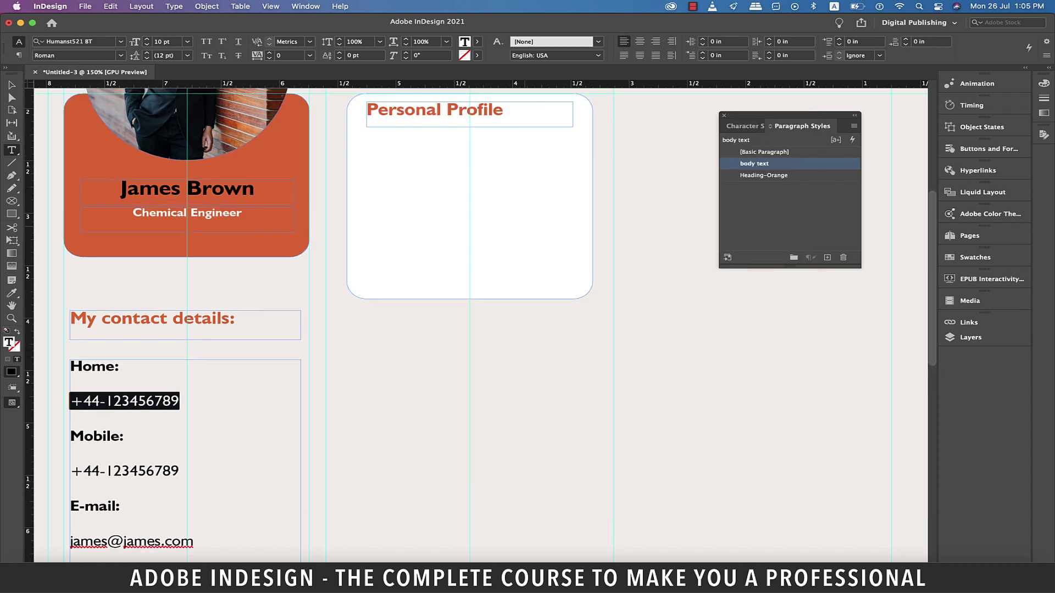
scroll(478, 324, "right", 2)
key("super+1")
left_click_drag(304, 268, 440, 367)
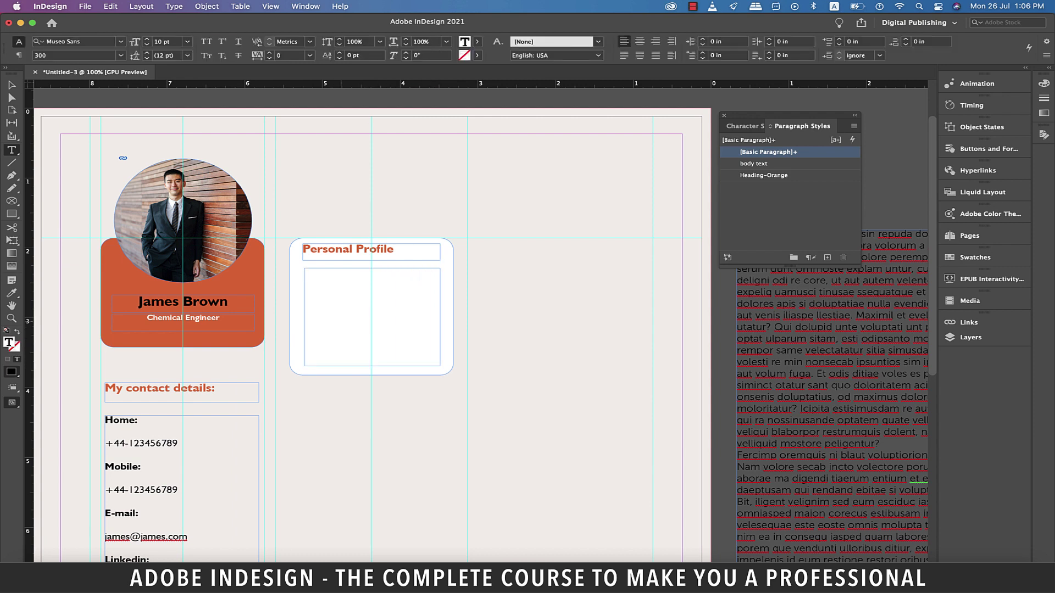
Paste the placeholder passage into the profile frame and apply the body text style
scroll(480, 329, "right", 3)
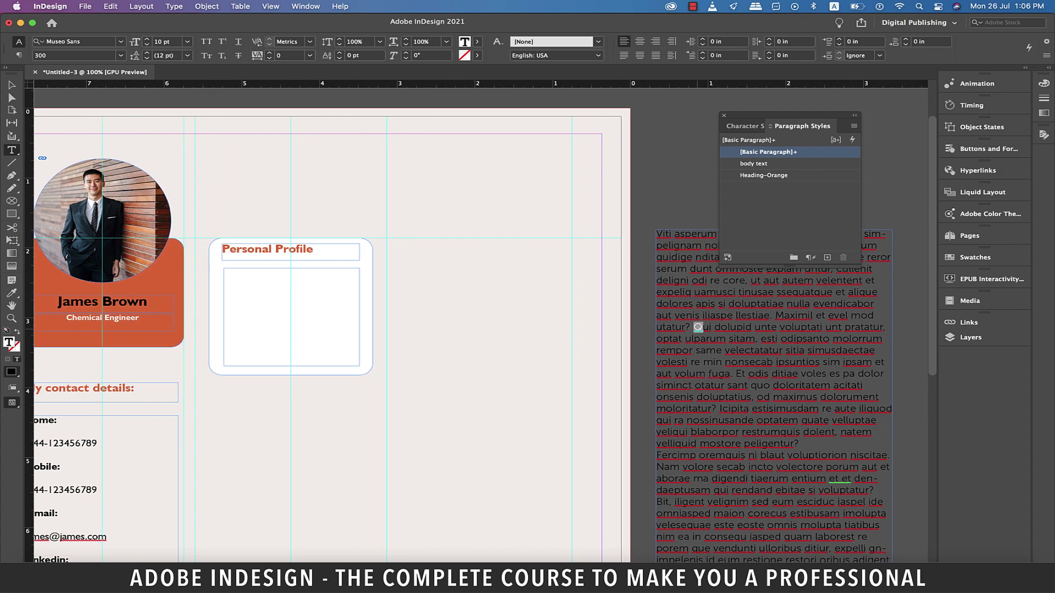
left_click_drag(694, 326, 732, 373)
left_click(225, 273)
key("super+v")
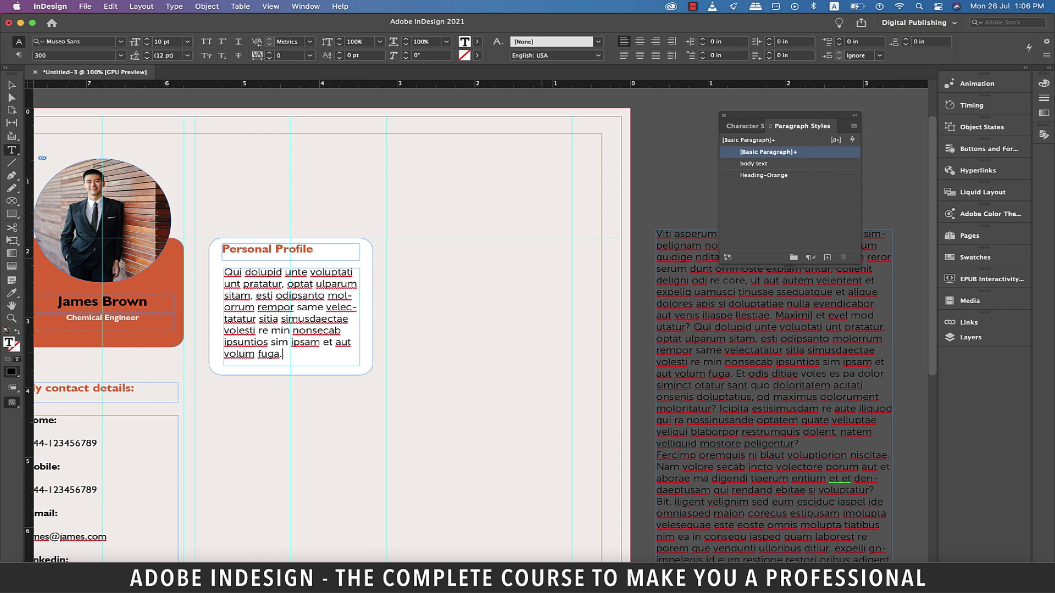
key("super+a")
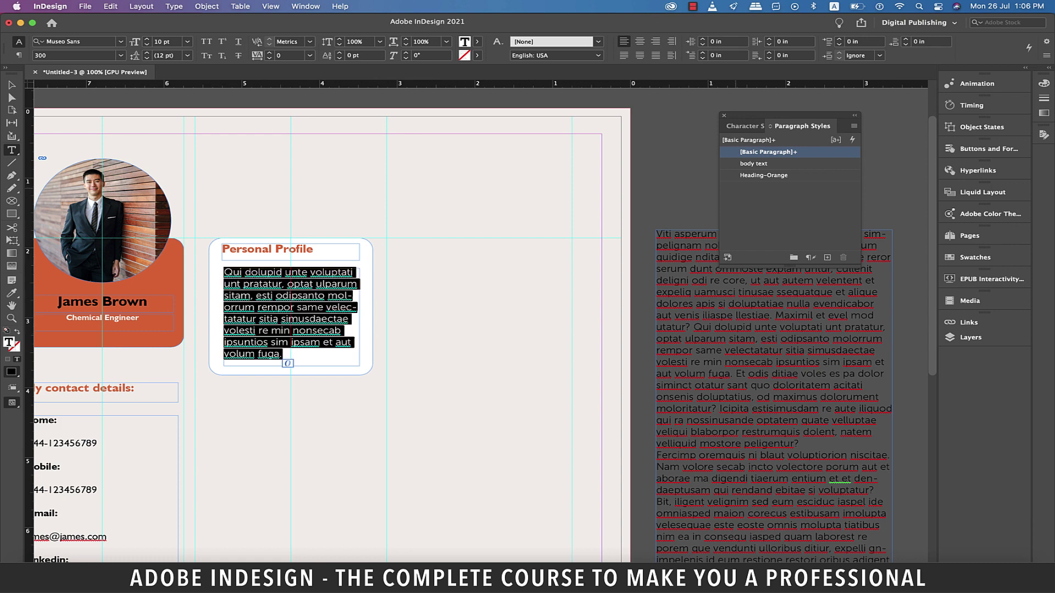
left_click(753, 164)
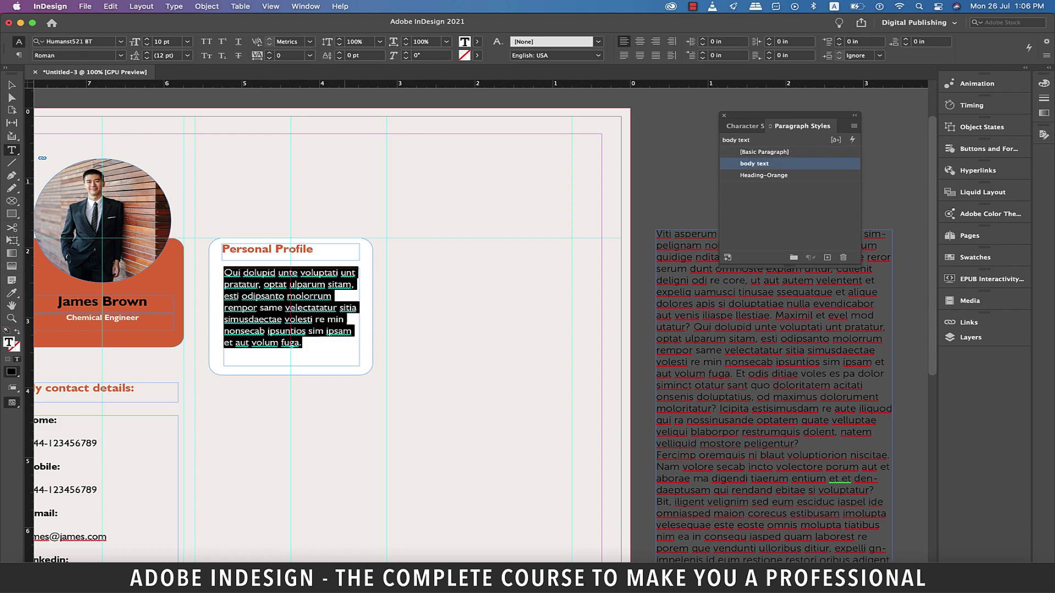
Split the text into two paragraphs after 'molorrum', capitalising 'Rempor'
left_click(332, 296)
scroll(330, 329, "left", 5)
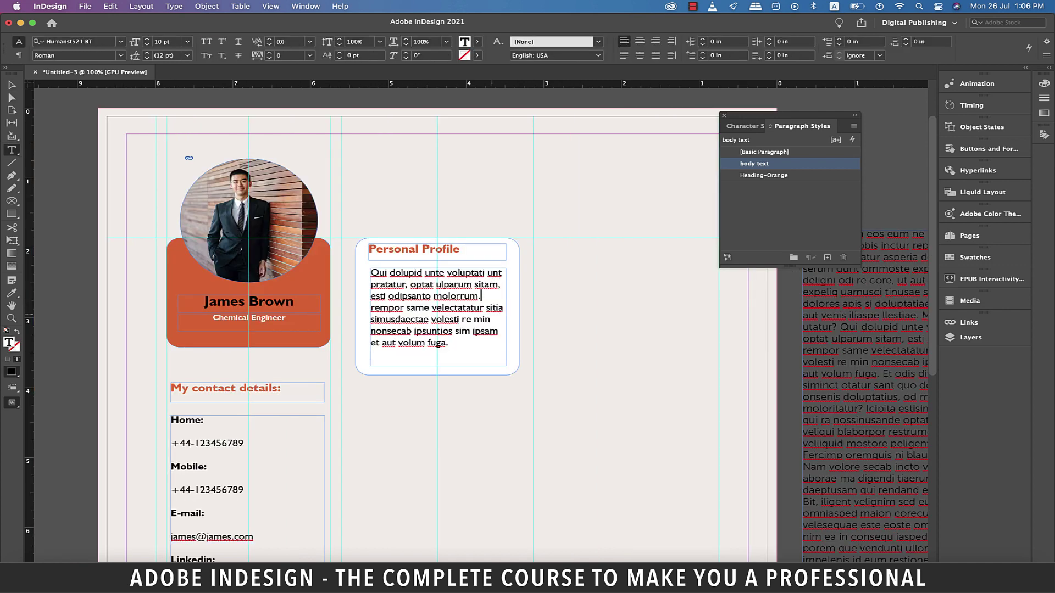
type(".")
key("Return")
key("Return")
key("Delete")
key("Delete")
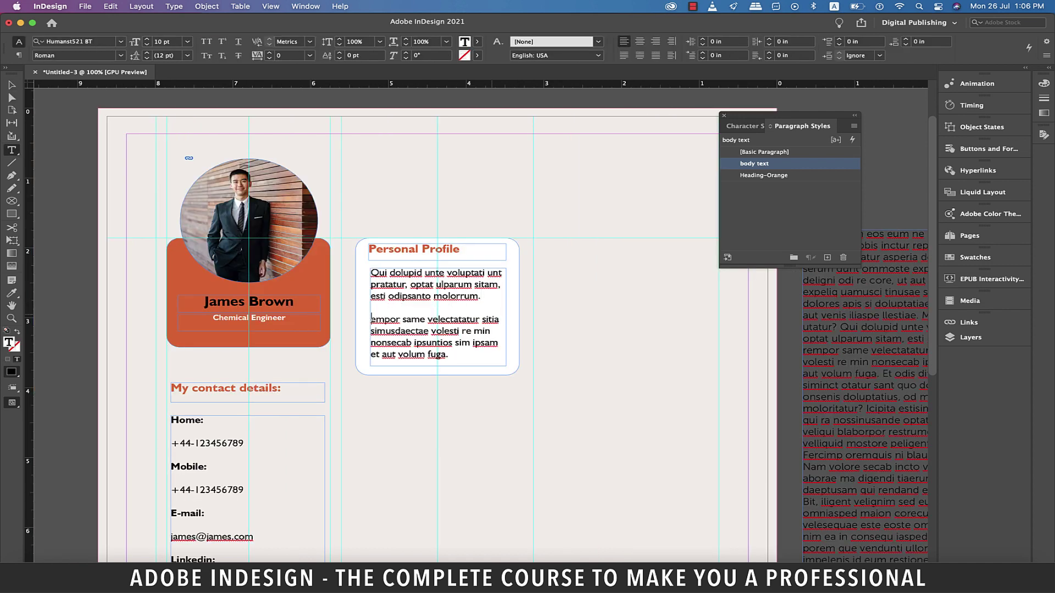
type("R")
Nudge the Personal Profile heading down slightly and deselect everything
left_click(476, 259, "super")
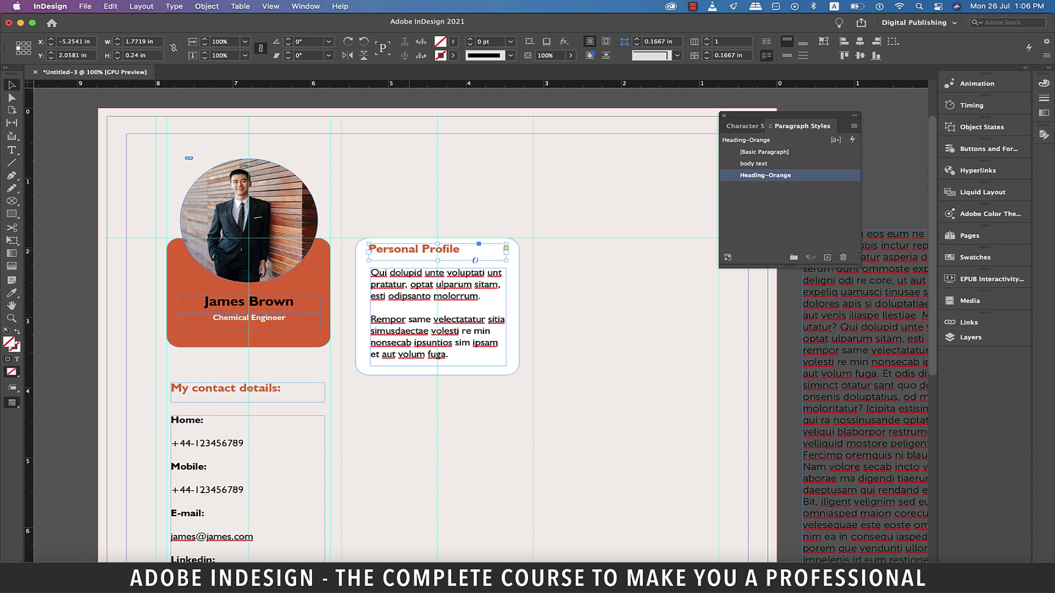
left_click_drag(475, 260, 475, 262)
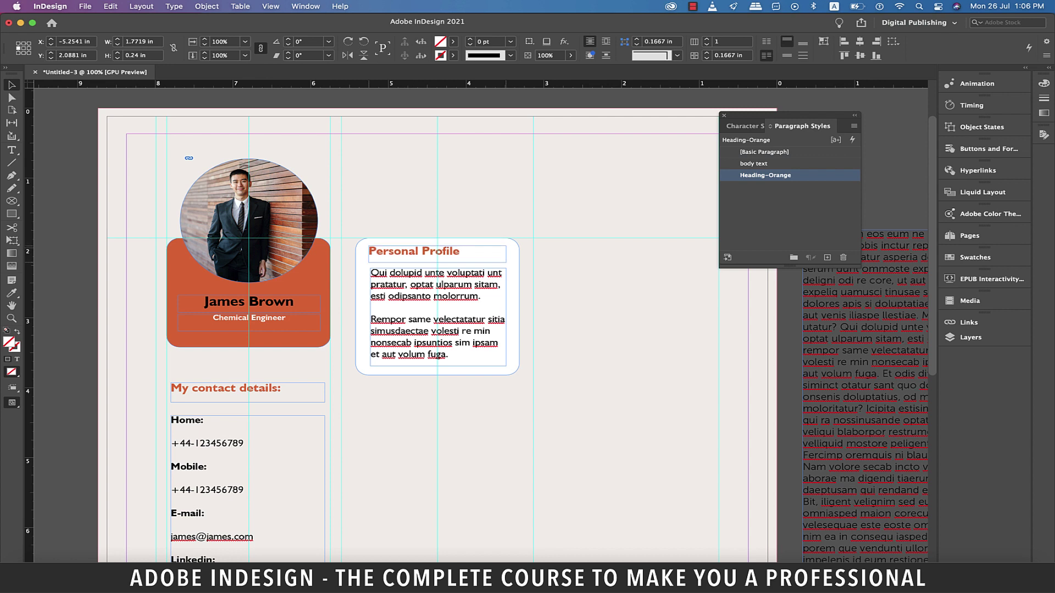
left_click(475, 352, "super")
key("super+shift+a")
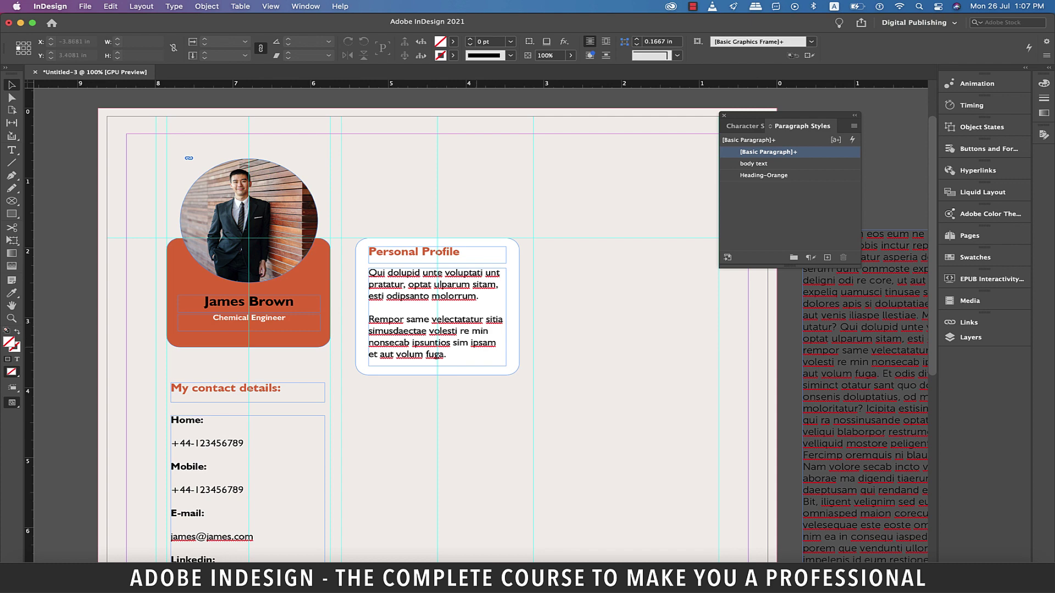
scroll(437, 307, "down", 5)
Duplicate the Personal Profile box straight below and draw a tall rectangle in the middle column
left_click(436, 356)
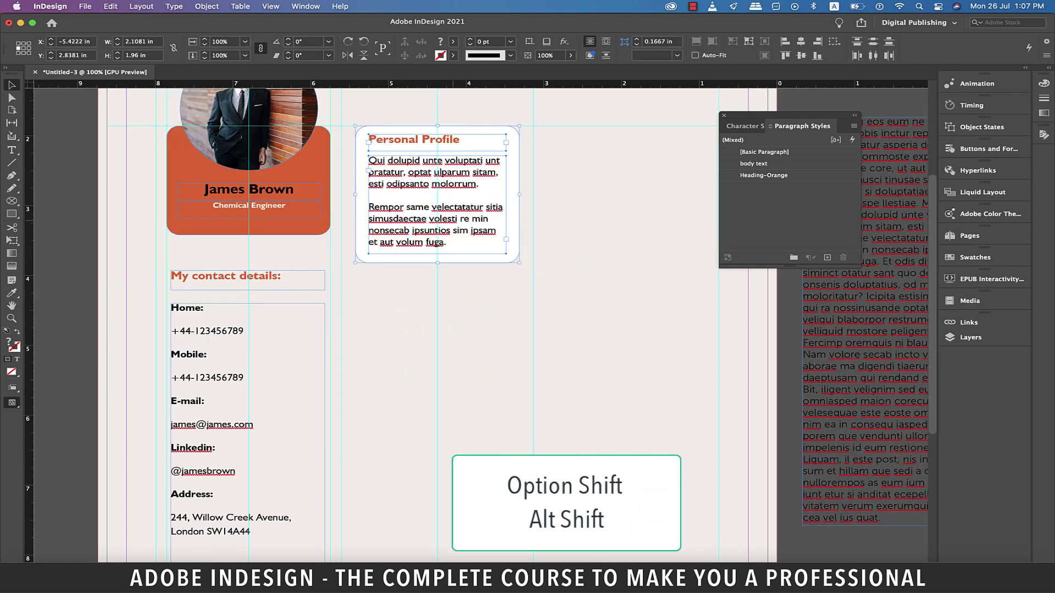
left_click_drag(436, 220, 437, 370)
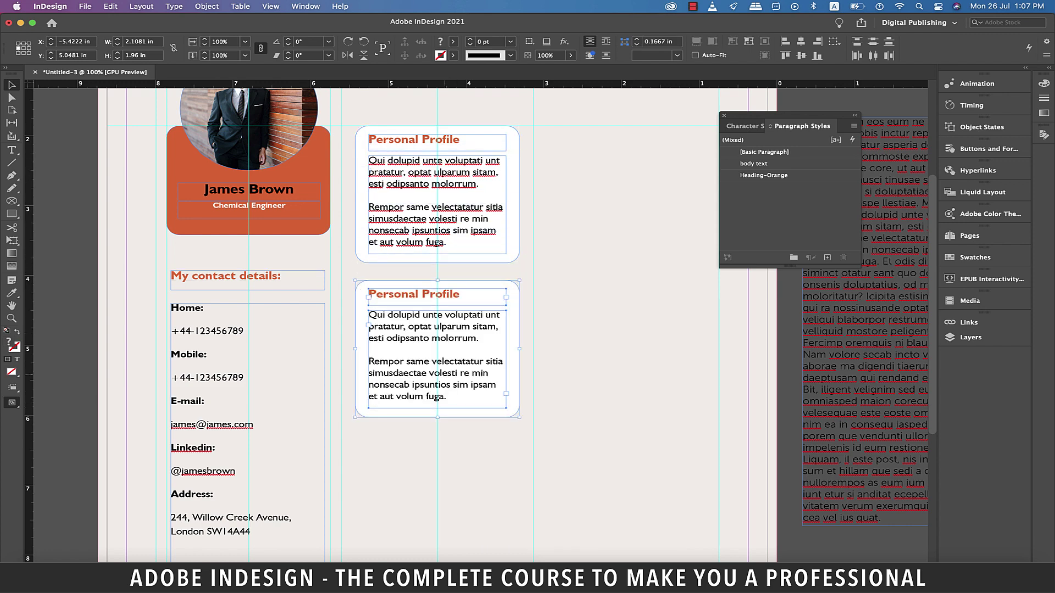
scroll(437, 329, "down", 7)
key("m")
mouse_move(356, 88)
left_mouse_down()
mouse_move(519, 343)
mouse_move(519, 485)
left_mouse_up()
scroll(437, 329, "down", 3)
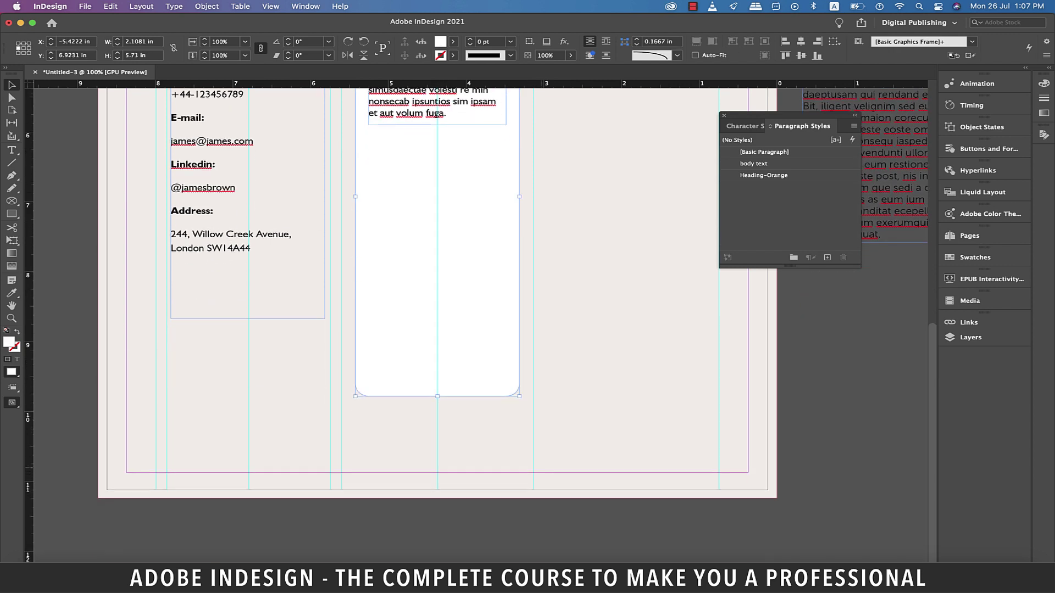
left_click_drag(438, 392, 438, 355)
Retitle the copied heading 'Educational Training' and duplicate its body text frame below the original
scroll(437, 355, "up", 6)
triple_click(406, 180)
type("E")
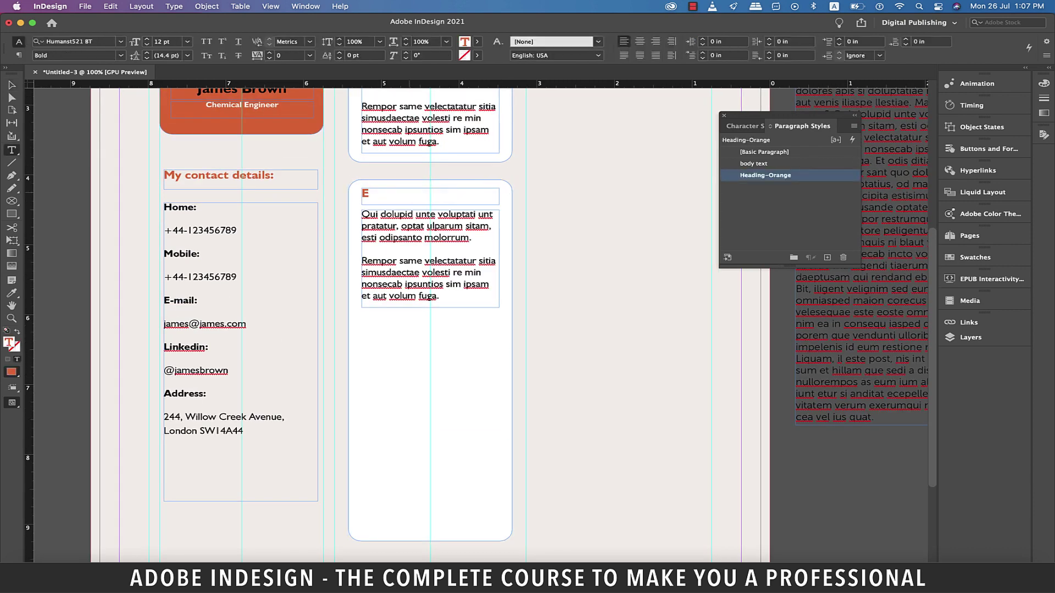
type("ducational Training")
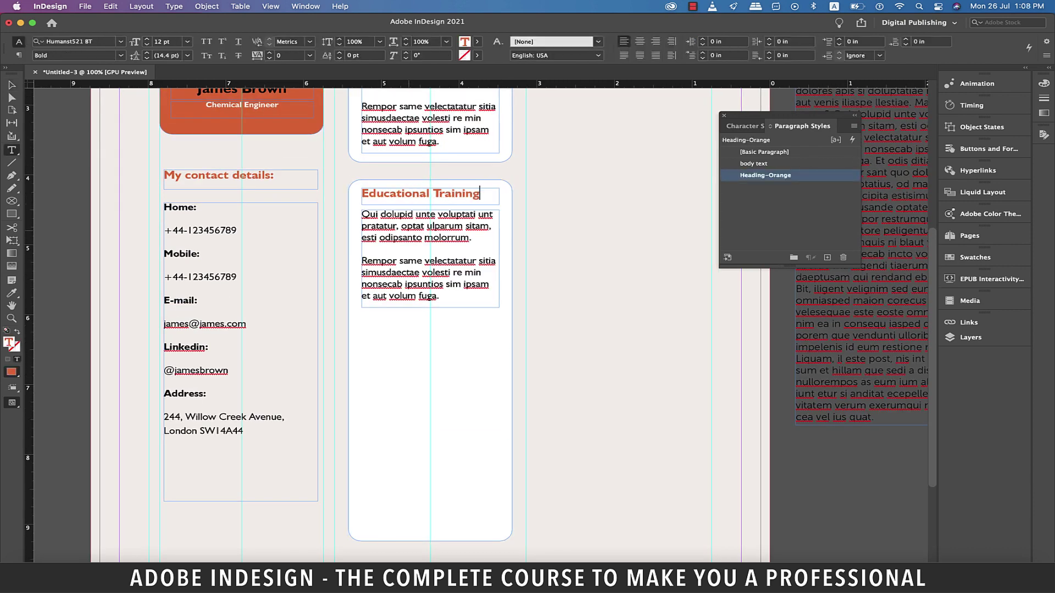
key("Escape")
left_click_drag(429, 258, 428, 366)
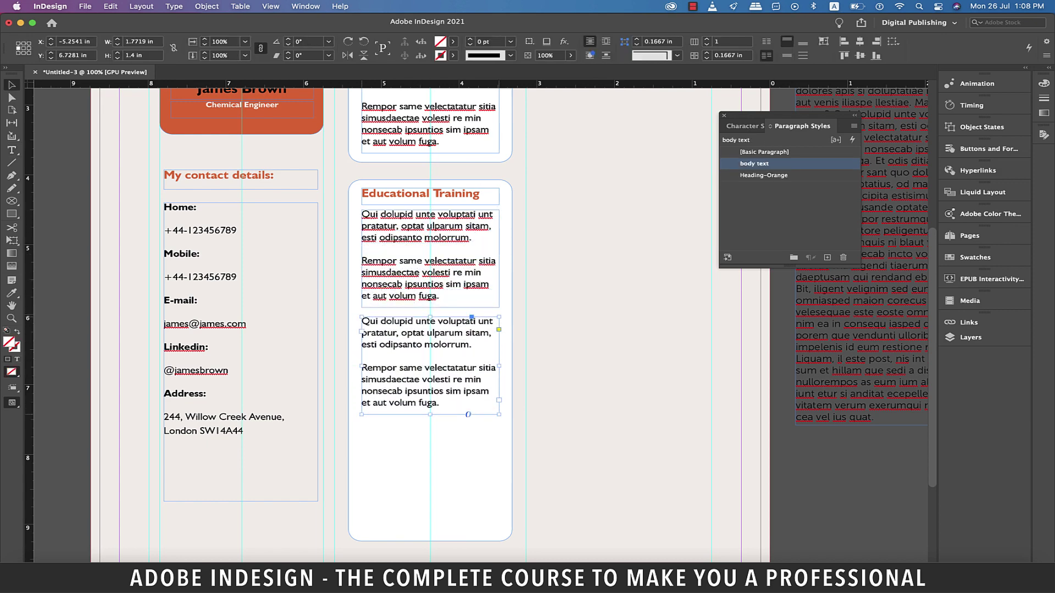
Replace the upper body text with a bold 'University of Whatever' line and fit the frame to it
double_click(429, 258)
key("super+a")
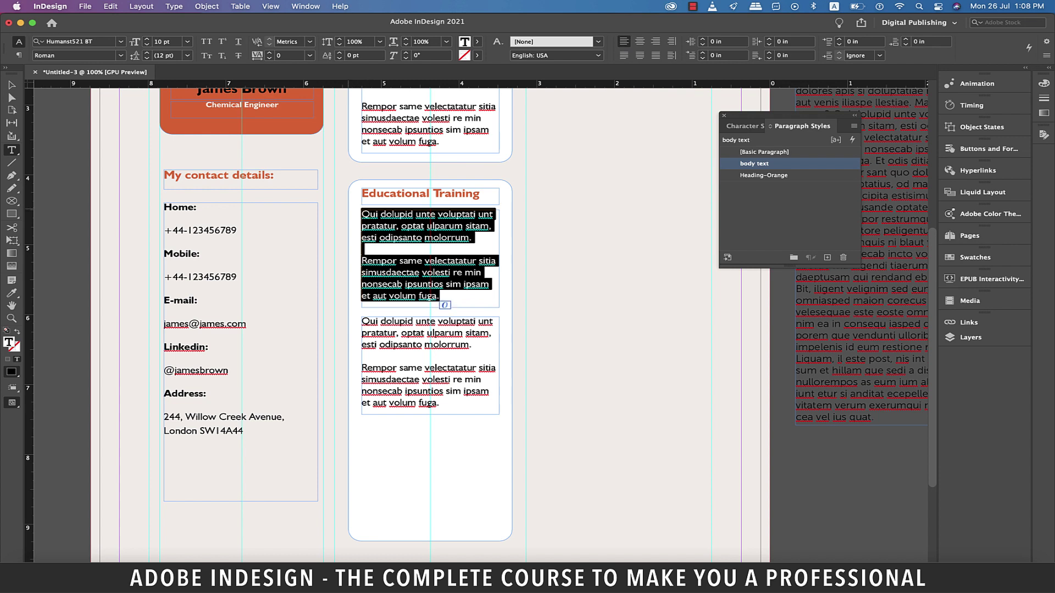
type("Univer")
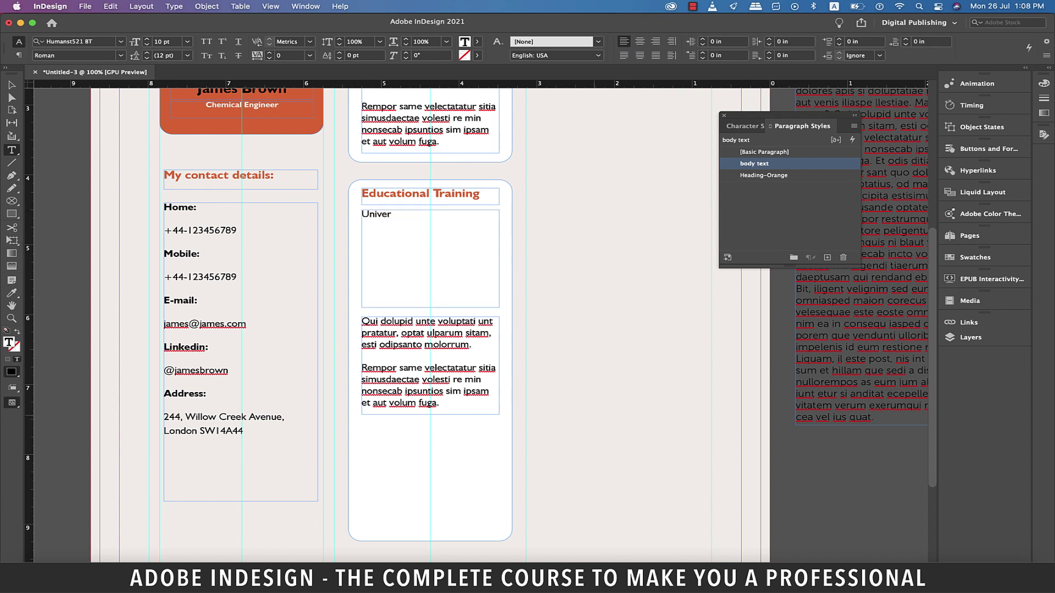
type("sity of Whatever")
key("super+a")
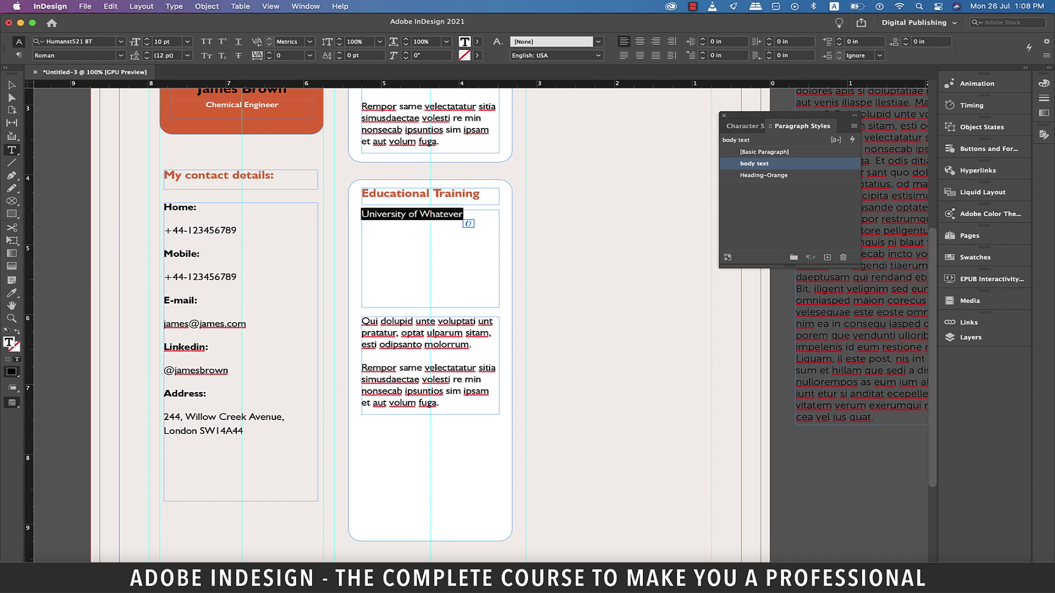
left_click(120, 55)
left_click(49, 98)
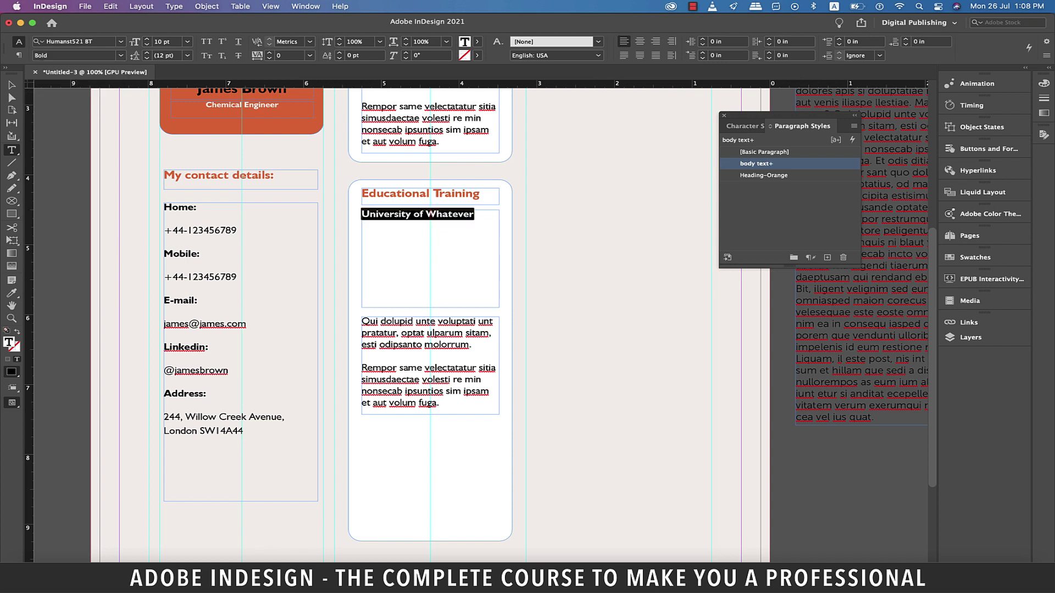
key("Escape")
key("super+alt+c")
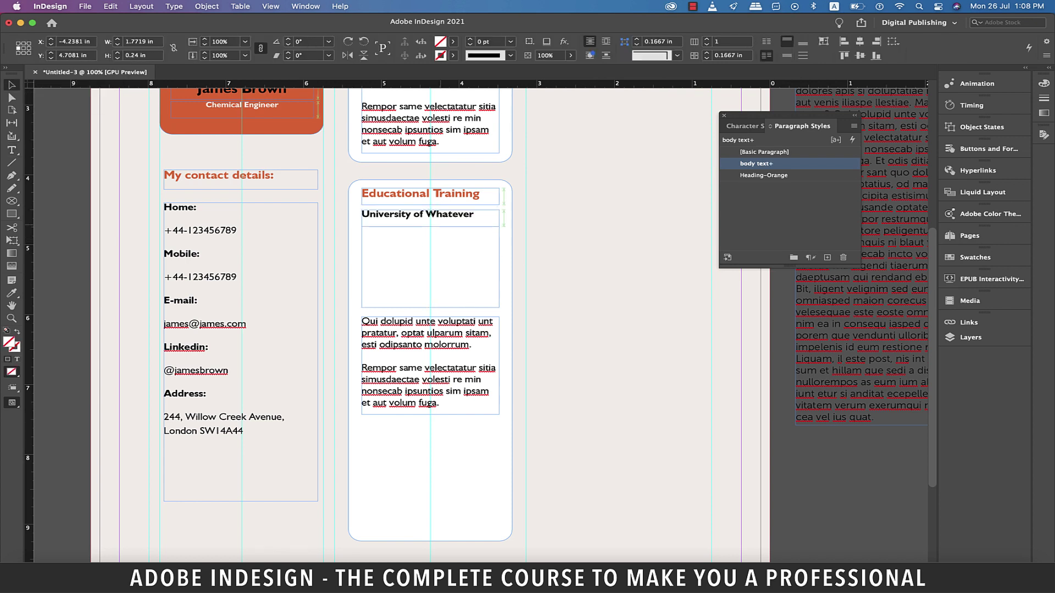
Create a paragraph style named 'Heading-Black' from the bold line and apply it
triple_click(418, 214)
left_click(826, 257)
left_click(763, 174)
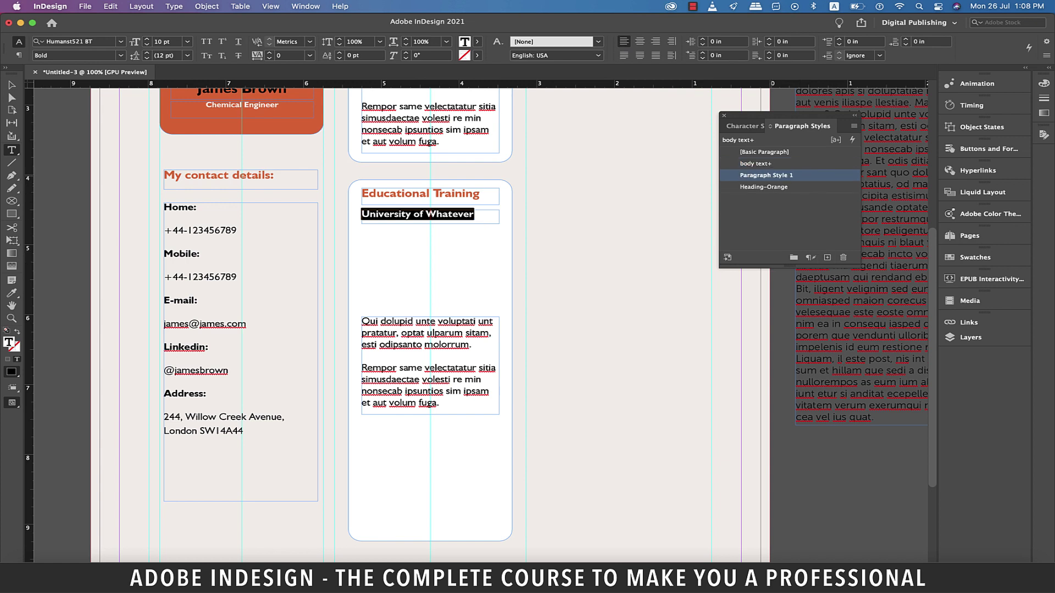
left_click(763, 174)
type("Heading-Black")
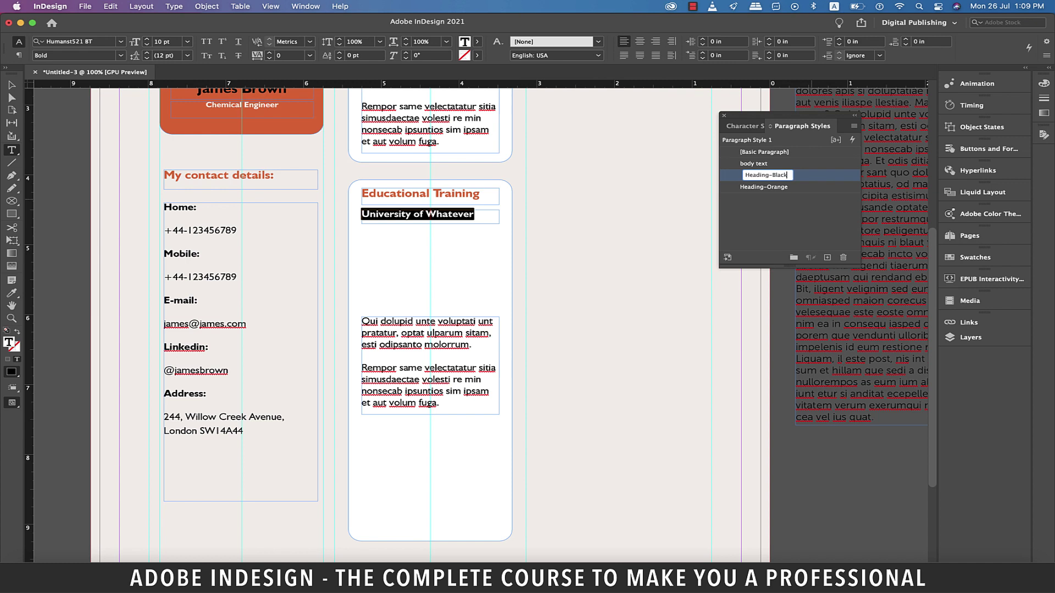
key("Return")
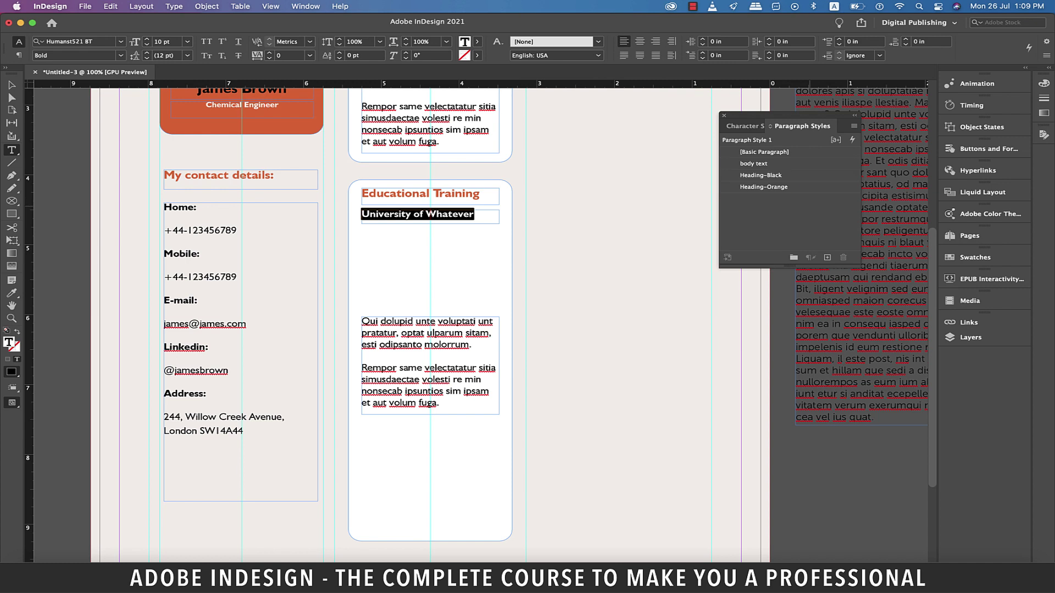
left_click(763, 174)
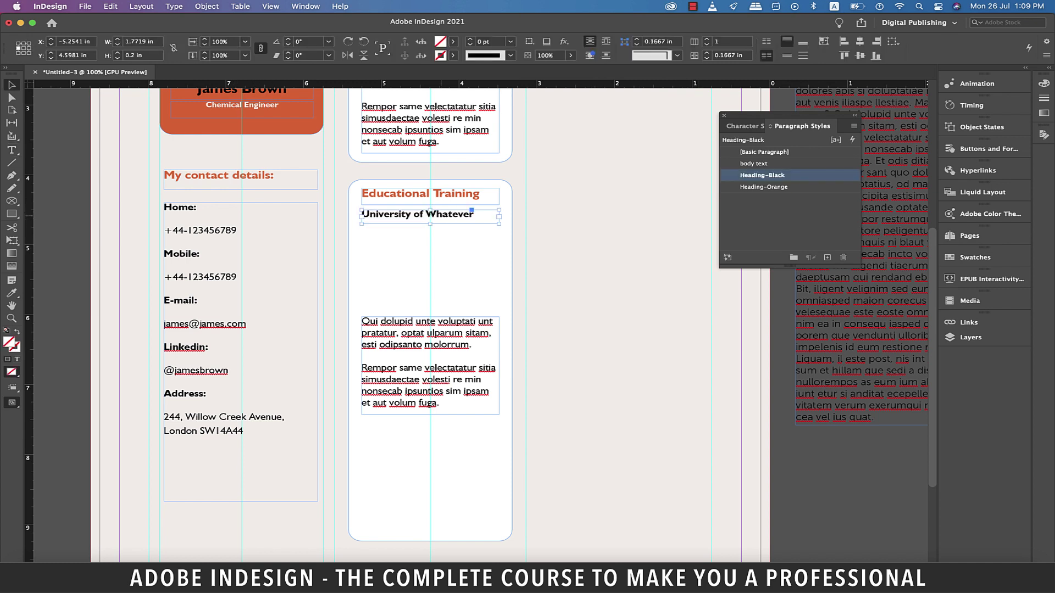
Duplicate the heading frame below and make it italic 'Masters in Chemical Engineering'
key("Escape")
left_click_drag(430, 217, 430, 235)
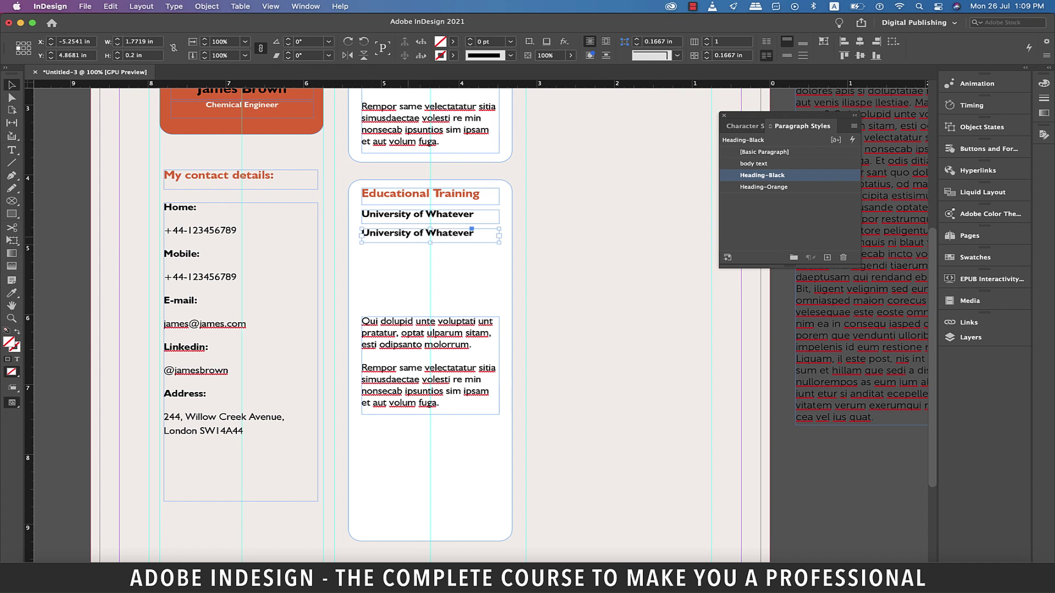
triple_click(430, 233)
type("Master")
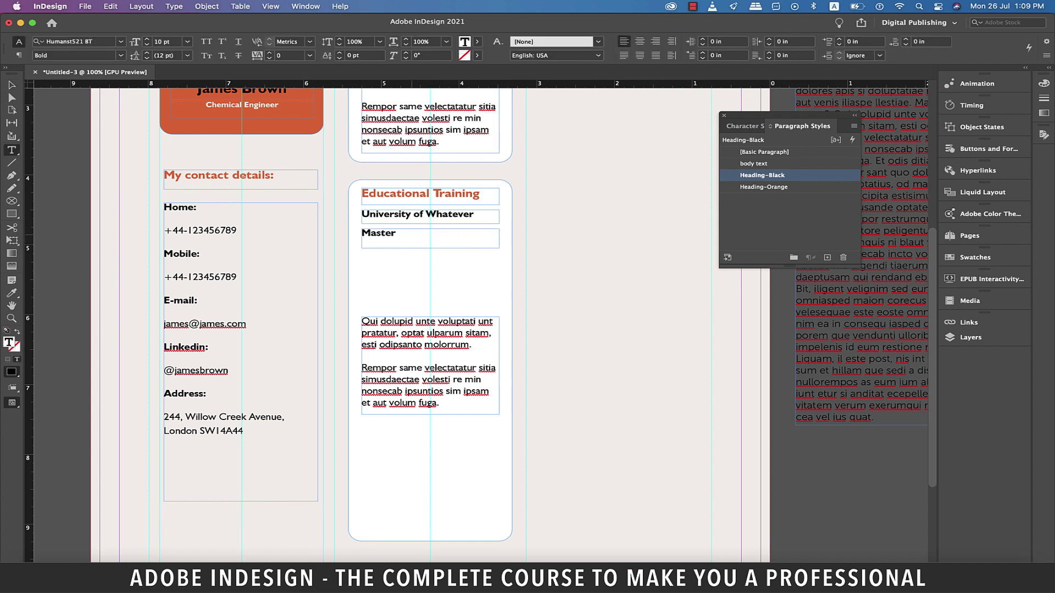
type("s in Chemical Engineering")
key("shift+Home")
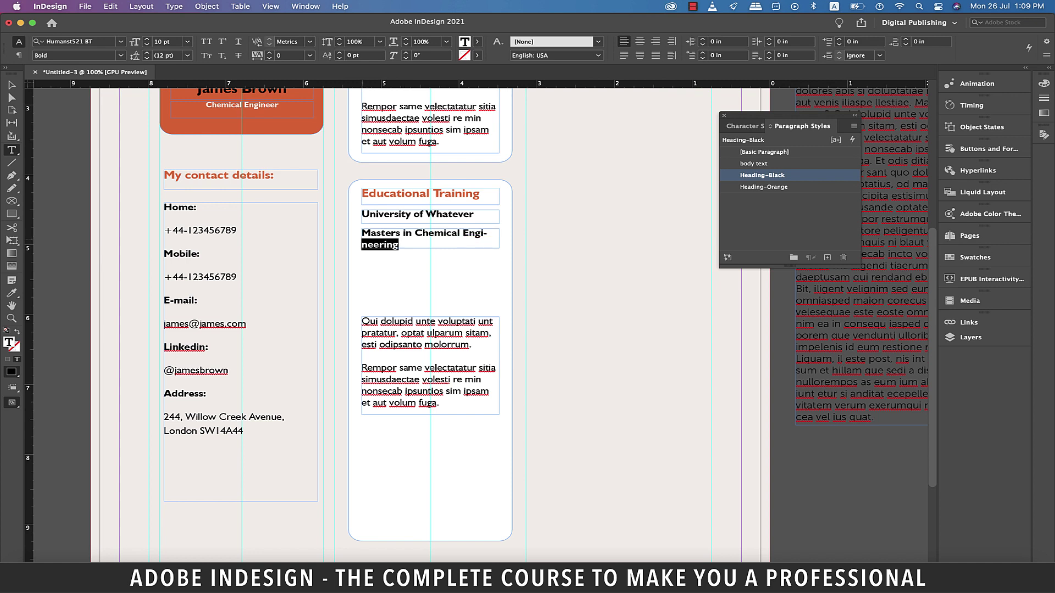
key("shift+Up")
left_click(120, 56)
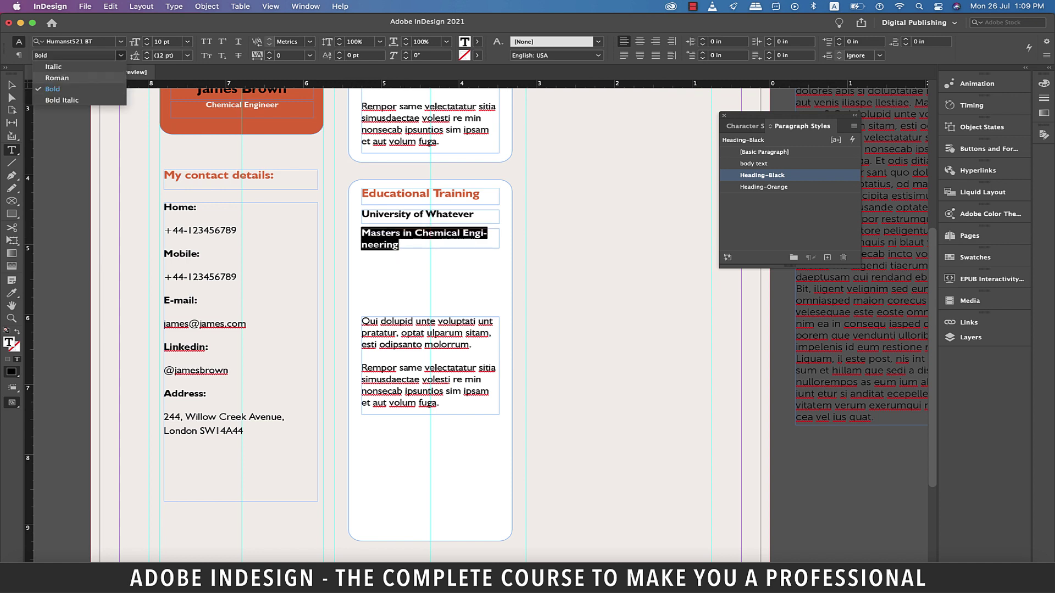
left_click(61, 78)
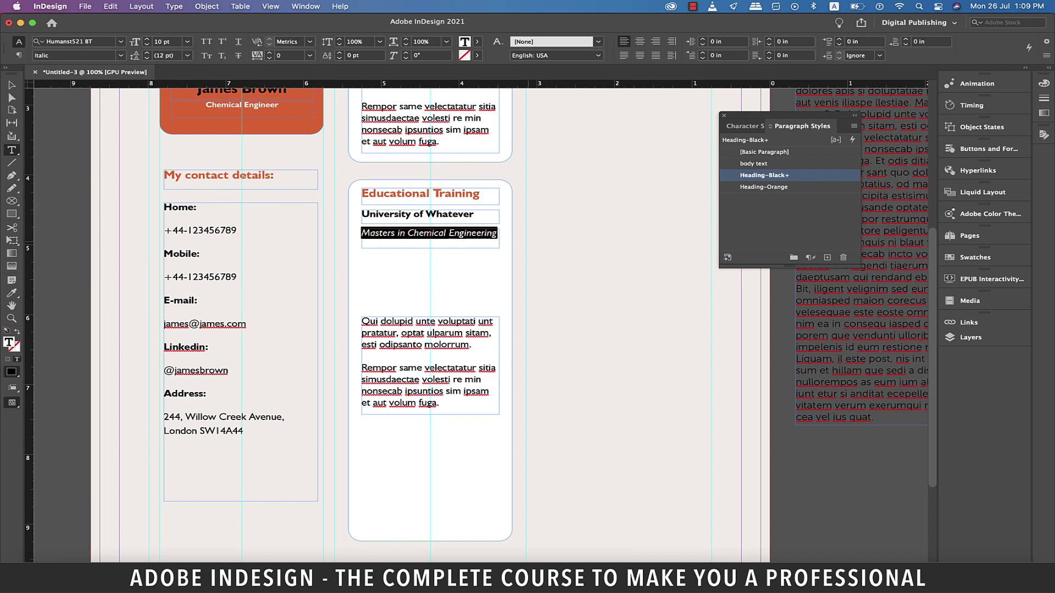
Save the italic heading as paragraph style 'Heading-Italics' and move the body frame up beneath the headings
left_click(827, 257)
type("Hea")
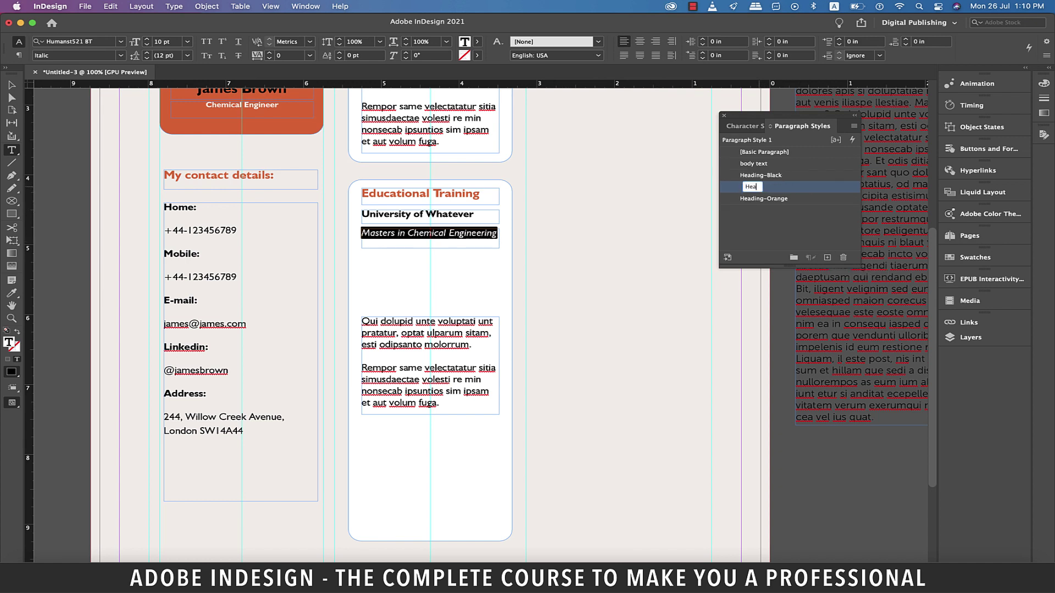
type("ding-Italics")
key("Return")
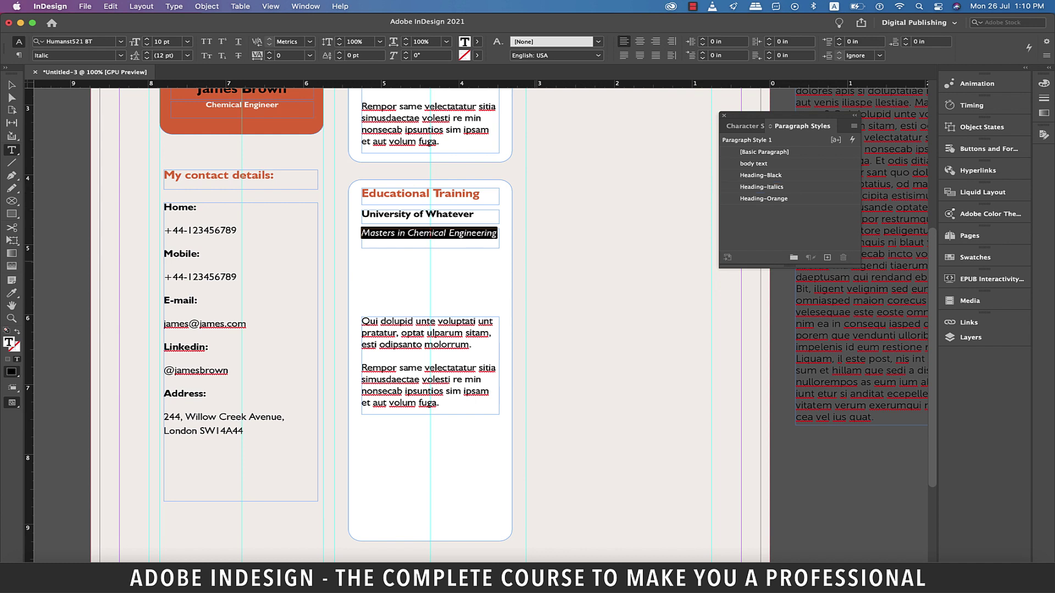
key("Escape")
left_click(429, 340)
left_click_drag(429, 317, 429, 254)
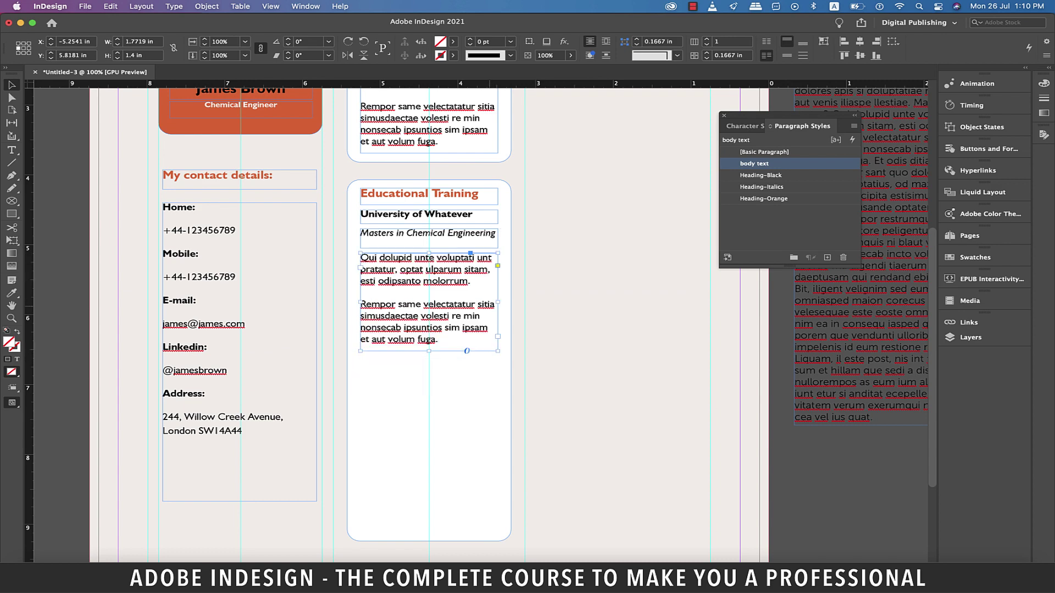
Make the Qui and Rempor paragraphs a bulleted list with a 0.2 in tab position
key("t")
left_click_drag(439, 339, 360, 257)
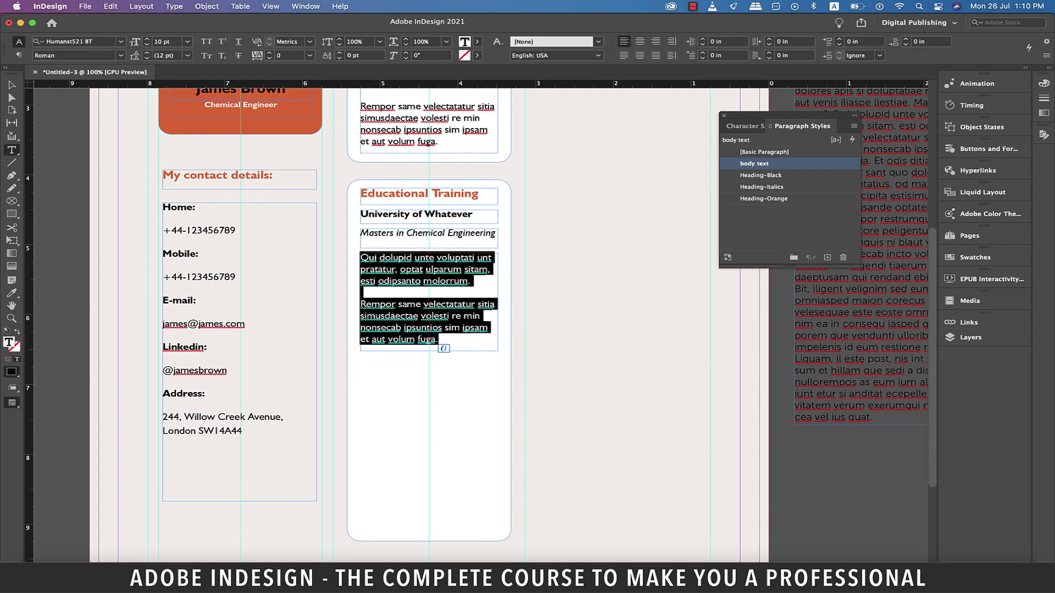
left_click(1046, 55)
mouse_move(934, 60)
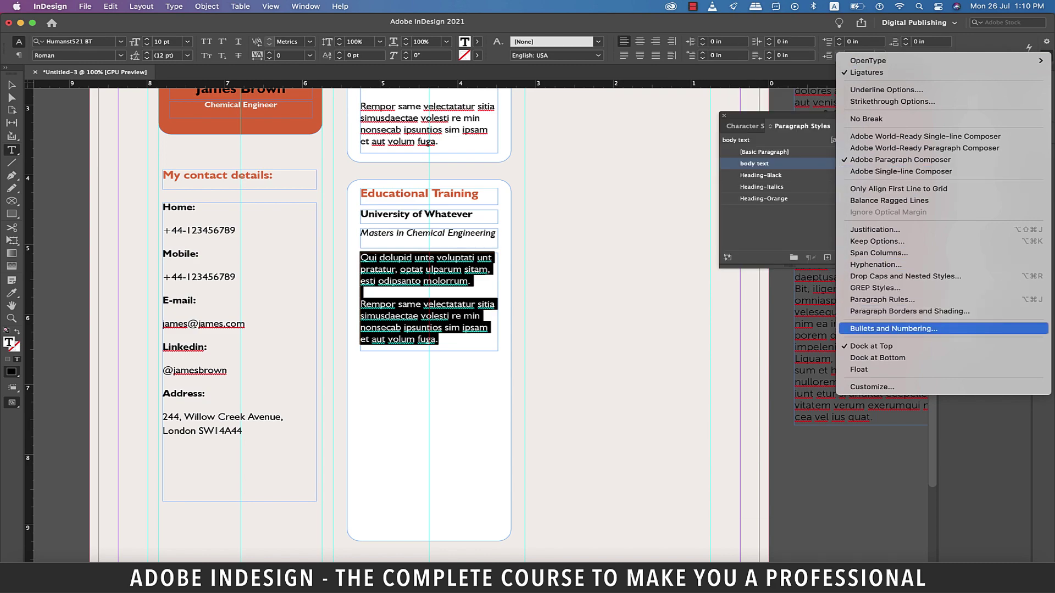
left_click(893, 329)
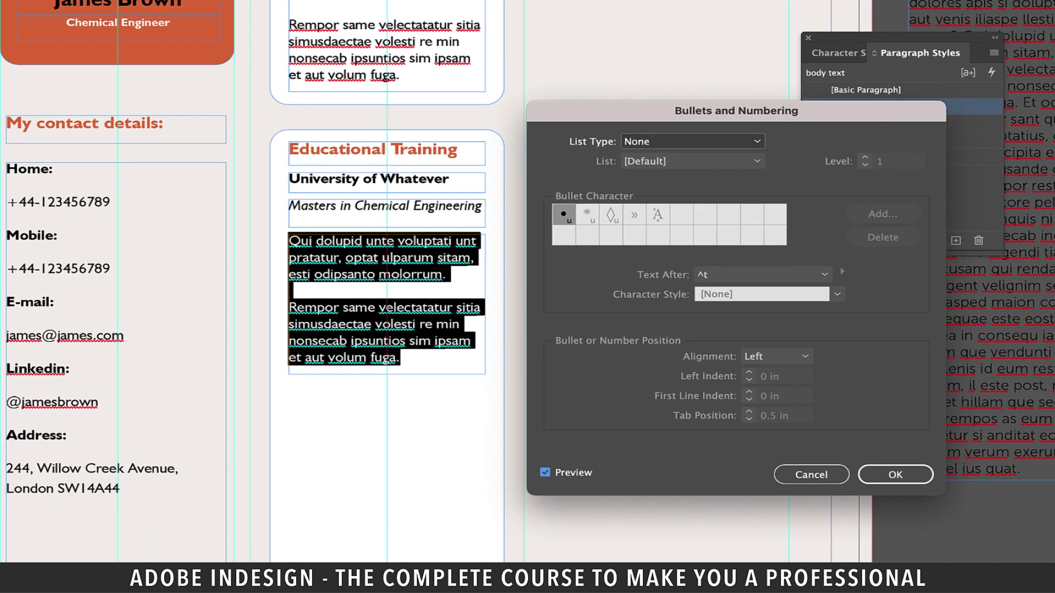
left_click(692, 141)
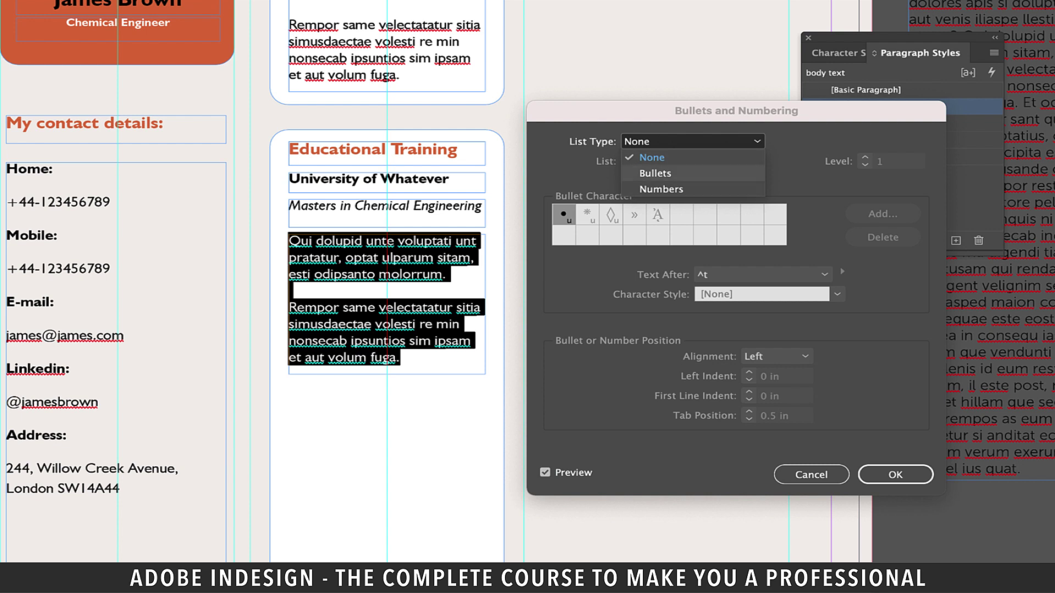
left_click(655, 173)
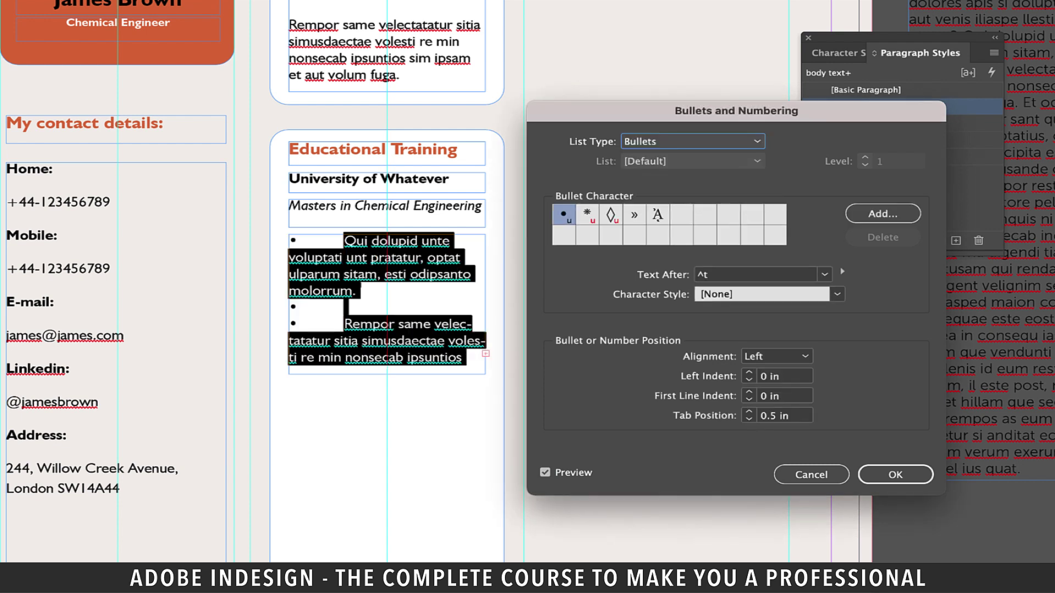
double_click(769, 415)
type("0.2")
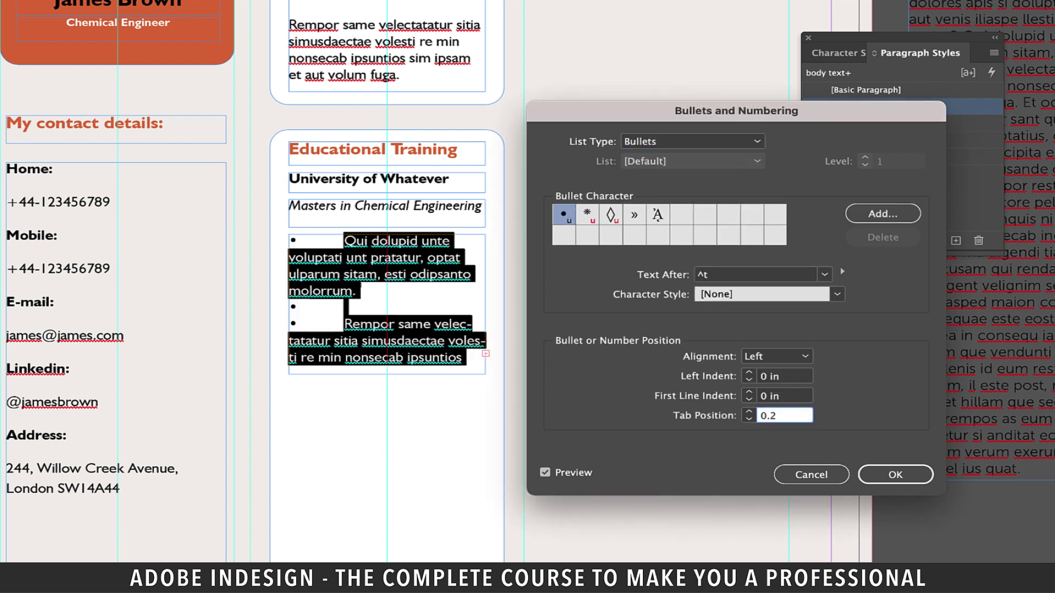
left_click(780, 376)
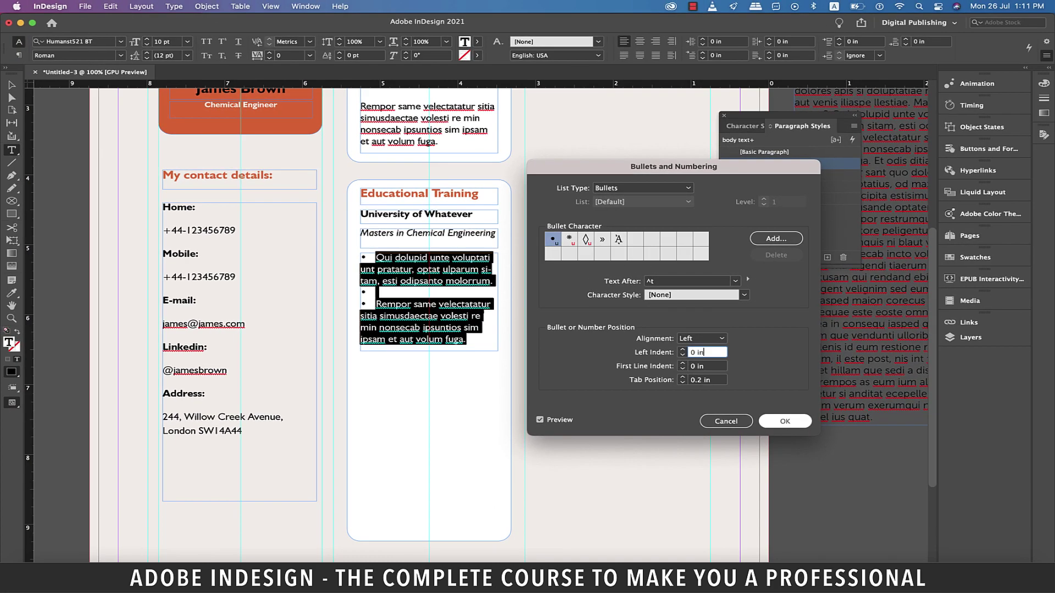